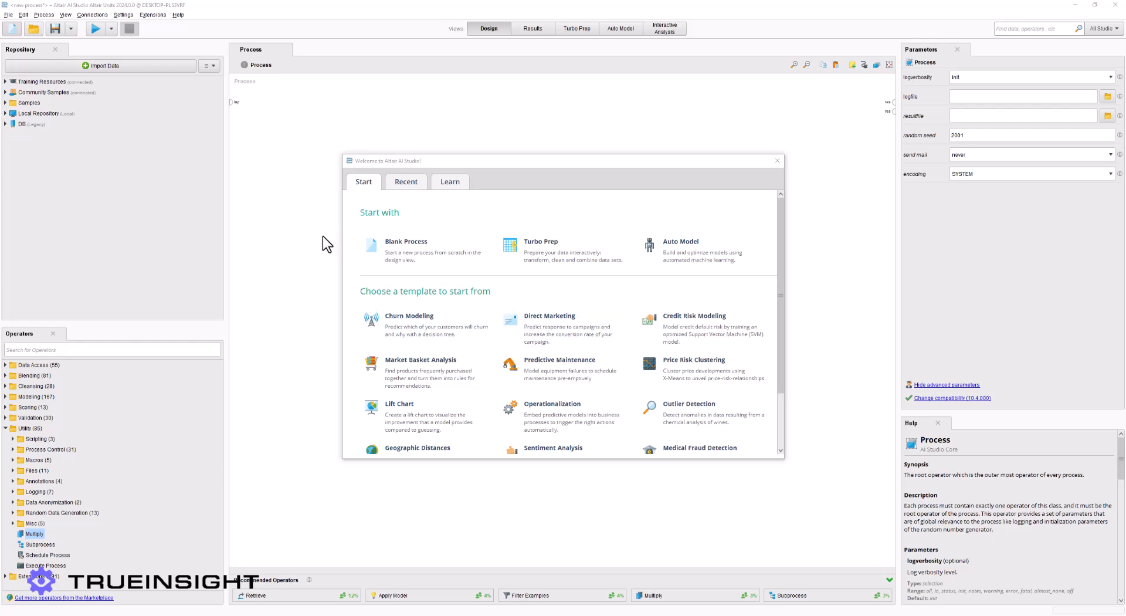
Review the process templates and the Get started tutorial list in the welcome dialog, and close the dialog
scroll(669, 336, "down", 2)
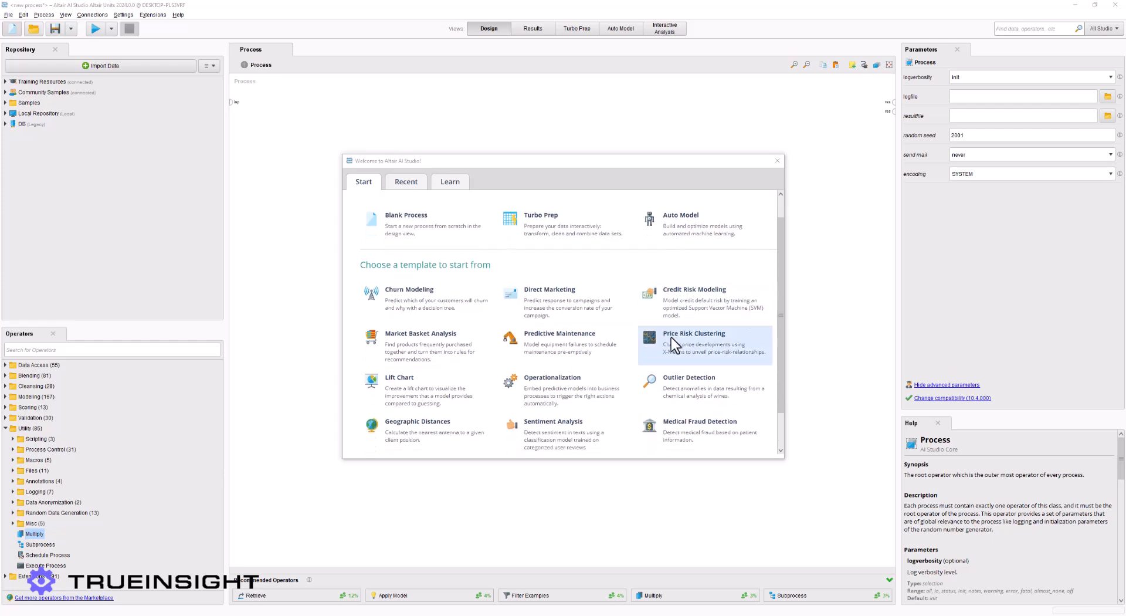
scroll(456, 367, "up", 1)
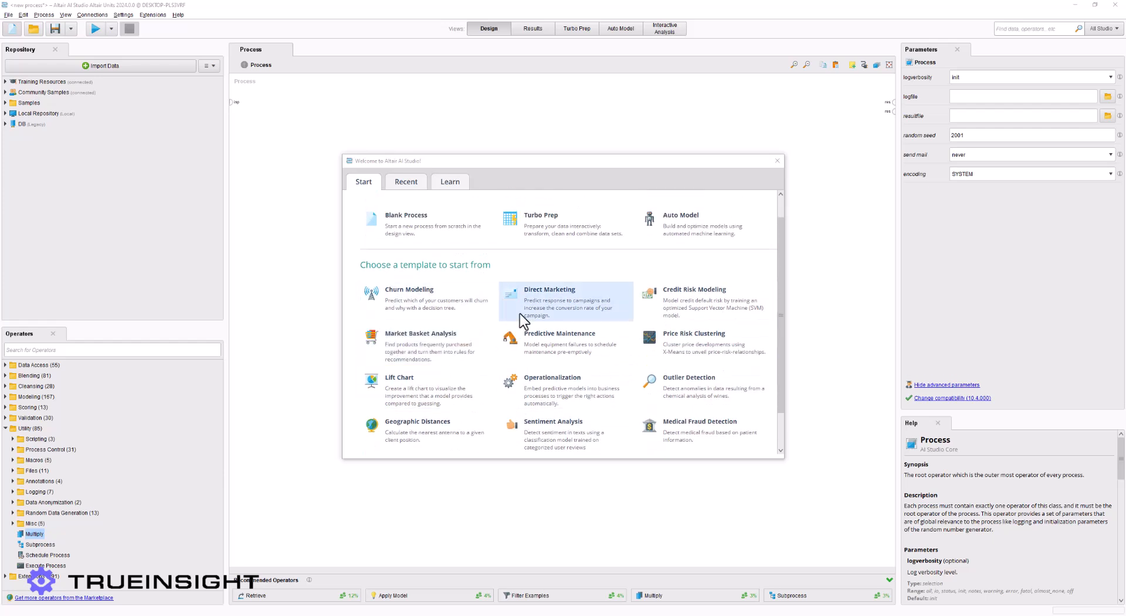
scroll(669, 364, "down", 2)
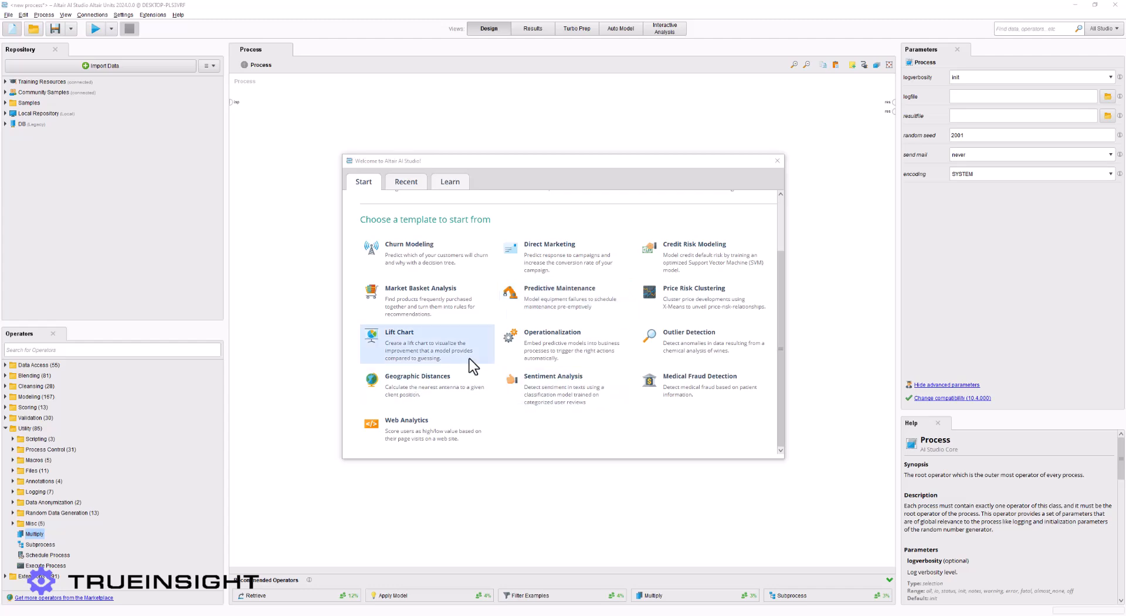
scroll(581, 393, "up", 1)
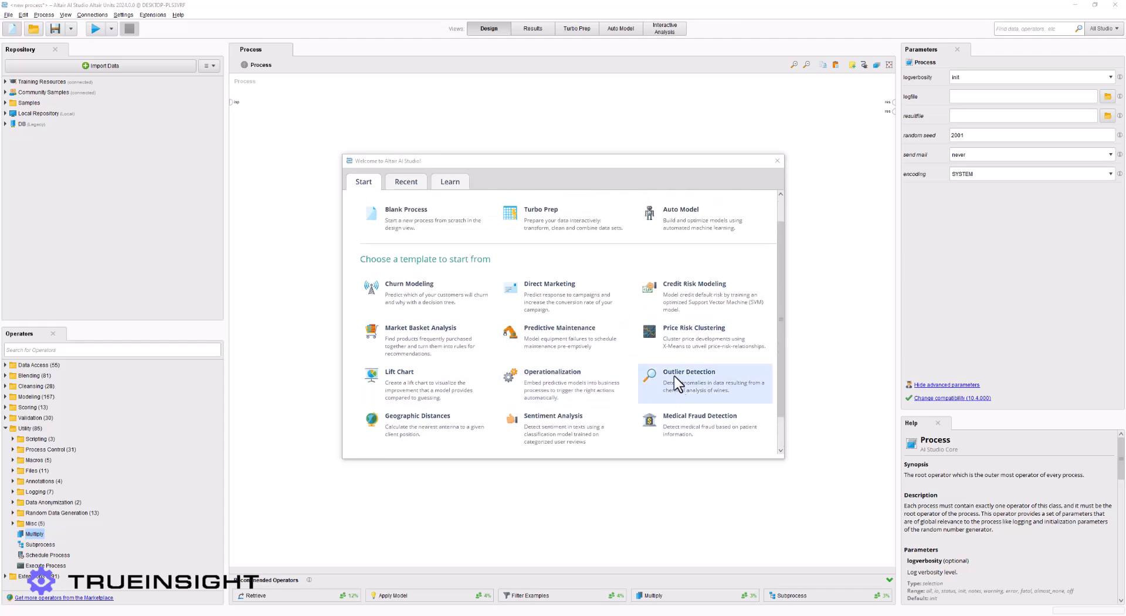
left_click(449, 183)
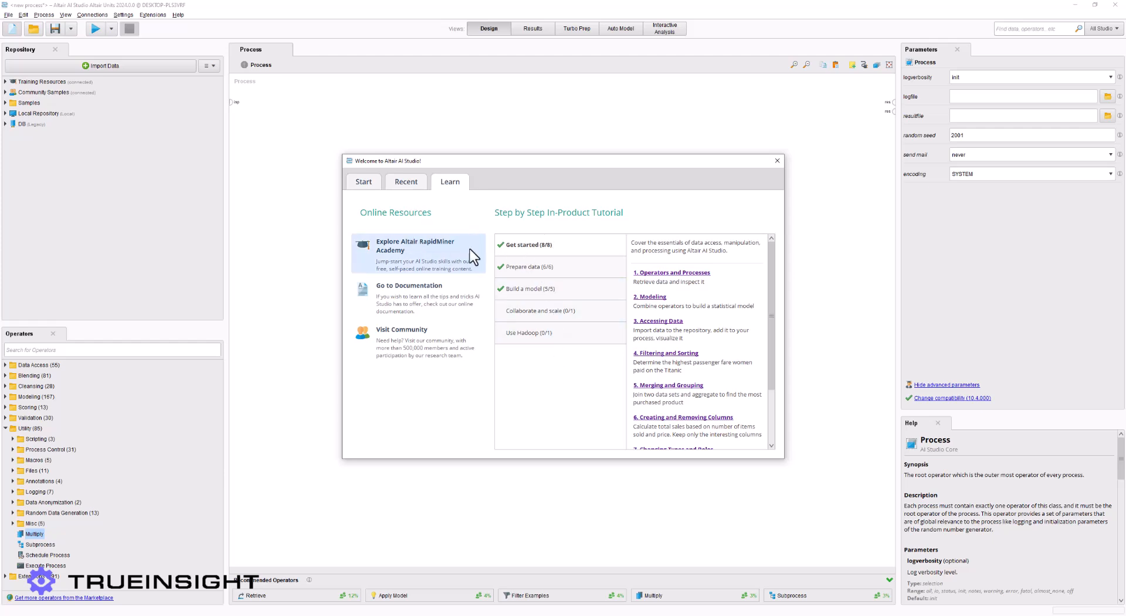
scroll(688, 259, "down", 3)
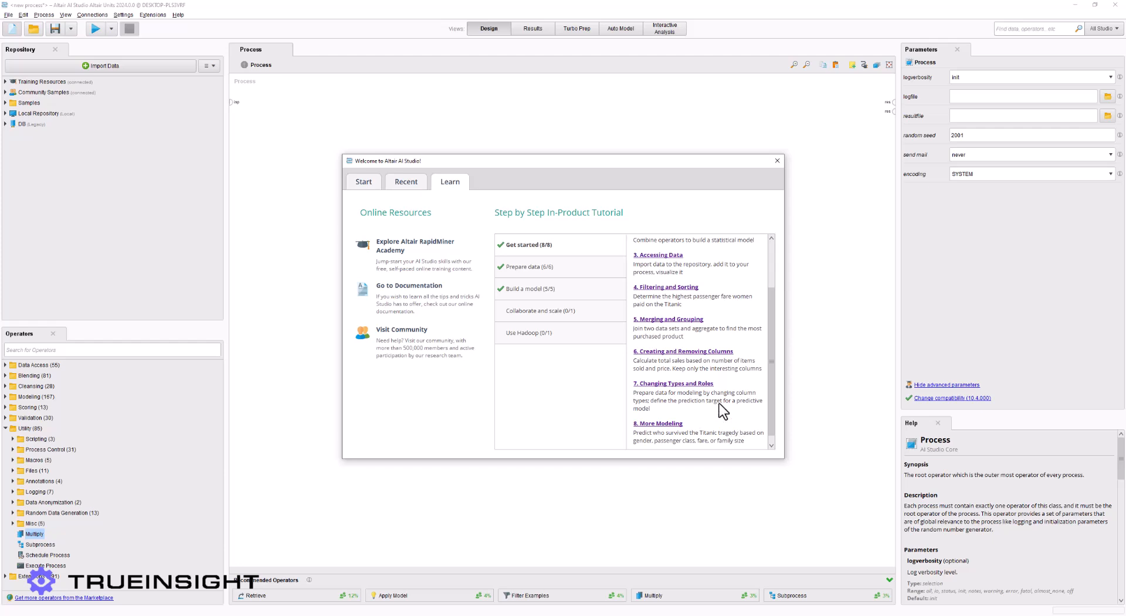
scroll(734, 346, "up", 2)
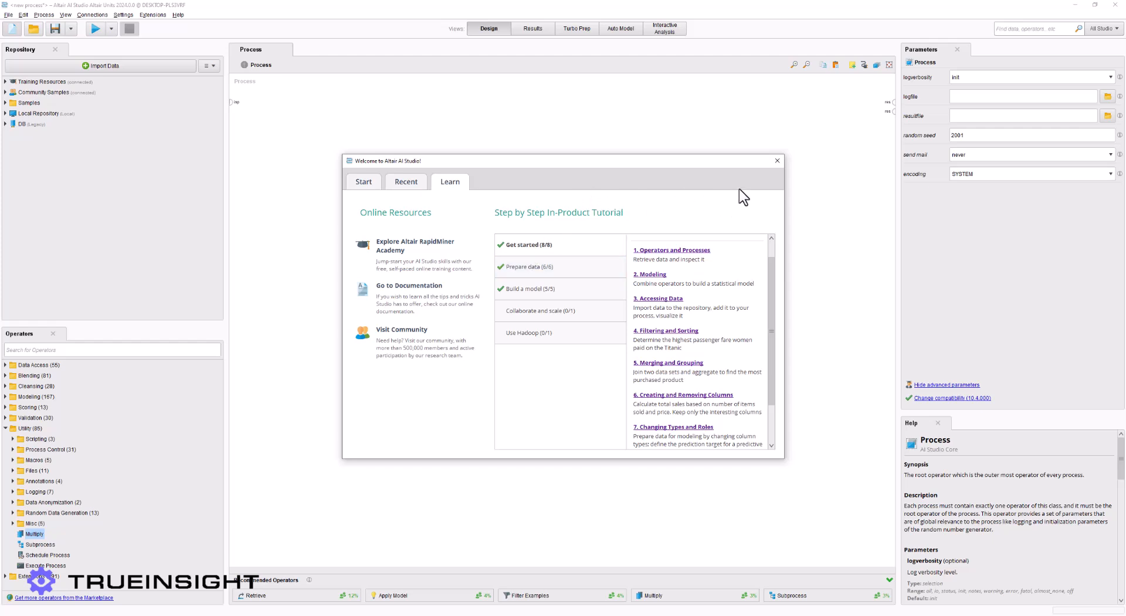
left_click(778, 160)
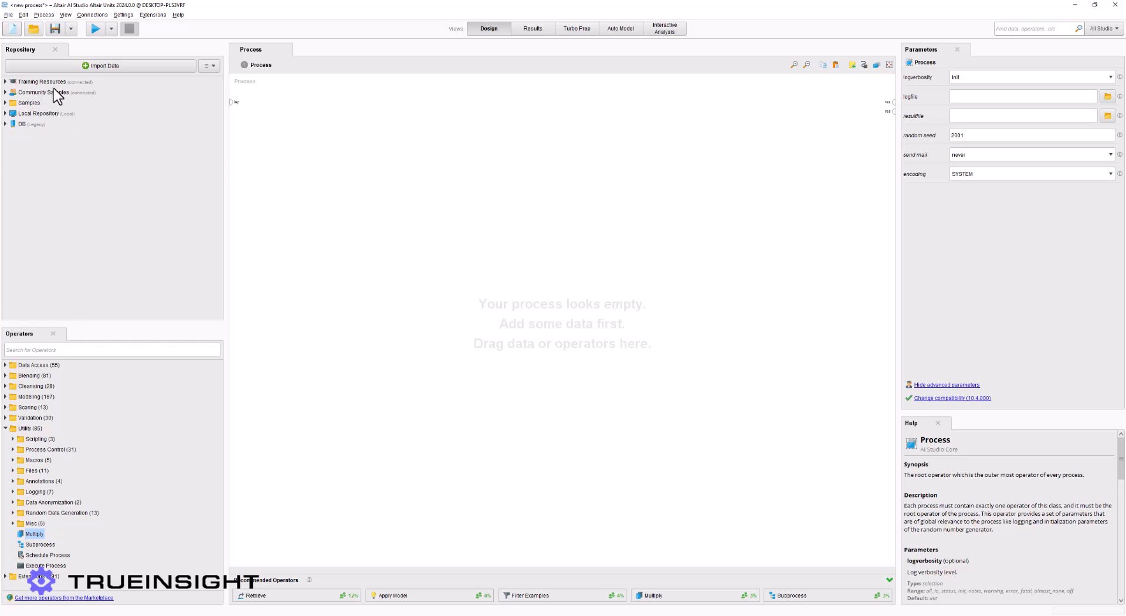
Expand the Local Repository and add a Retrieve operator from Data Access to the empty process
double_click(9, 114)
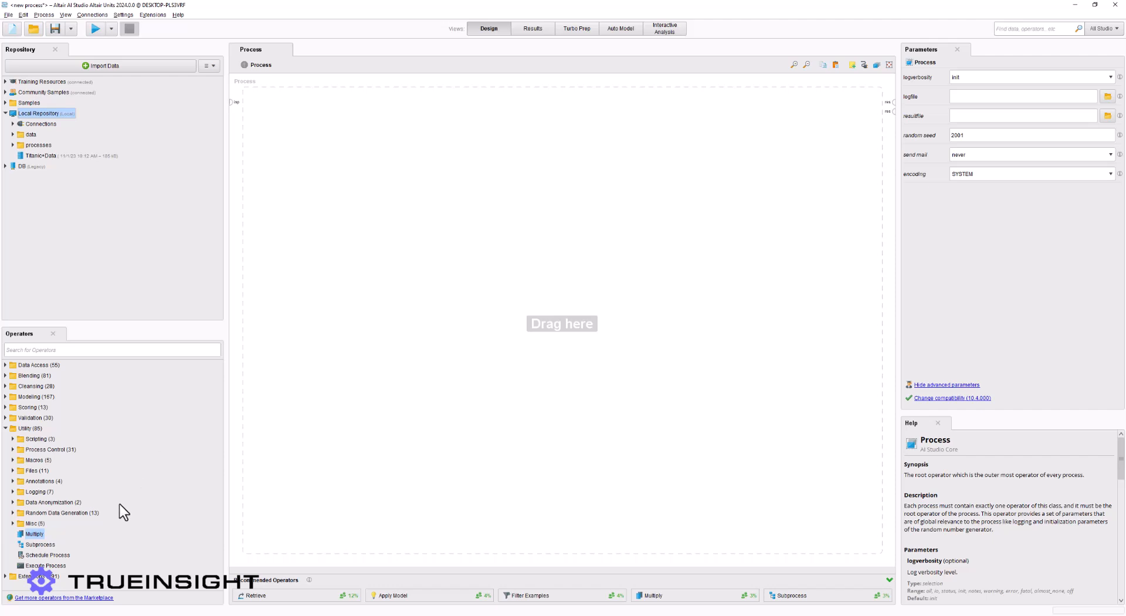
left_click(6, 365)
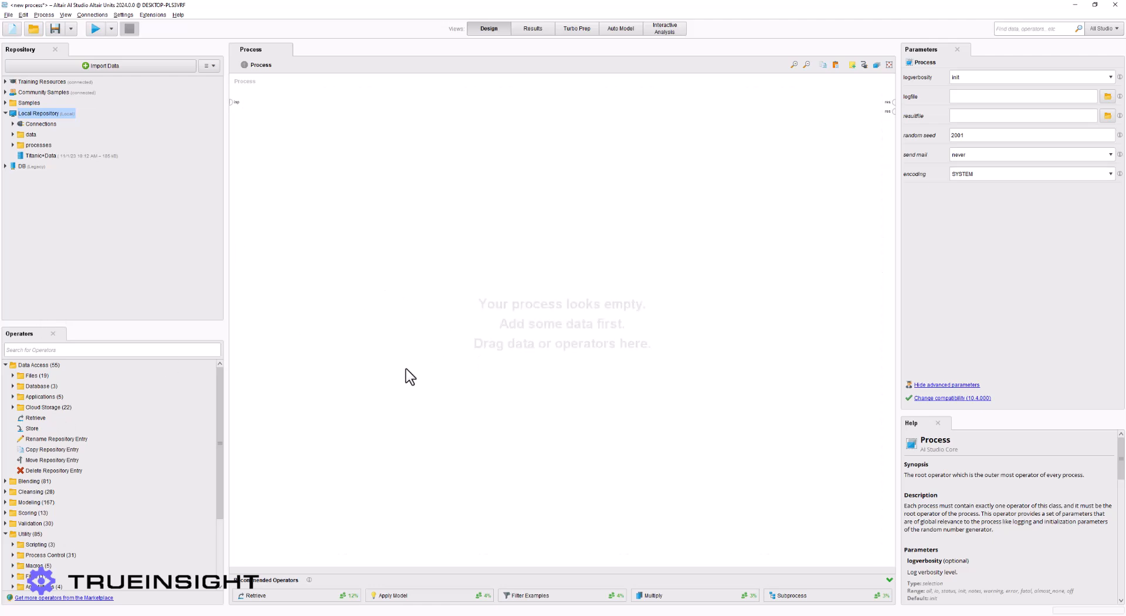
left_click(30, 419)
left_click_drag(30, 419, 311, 223)
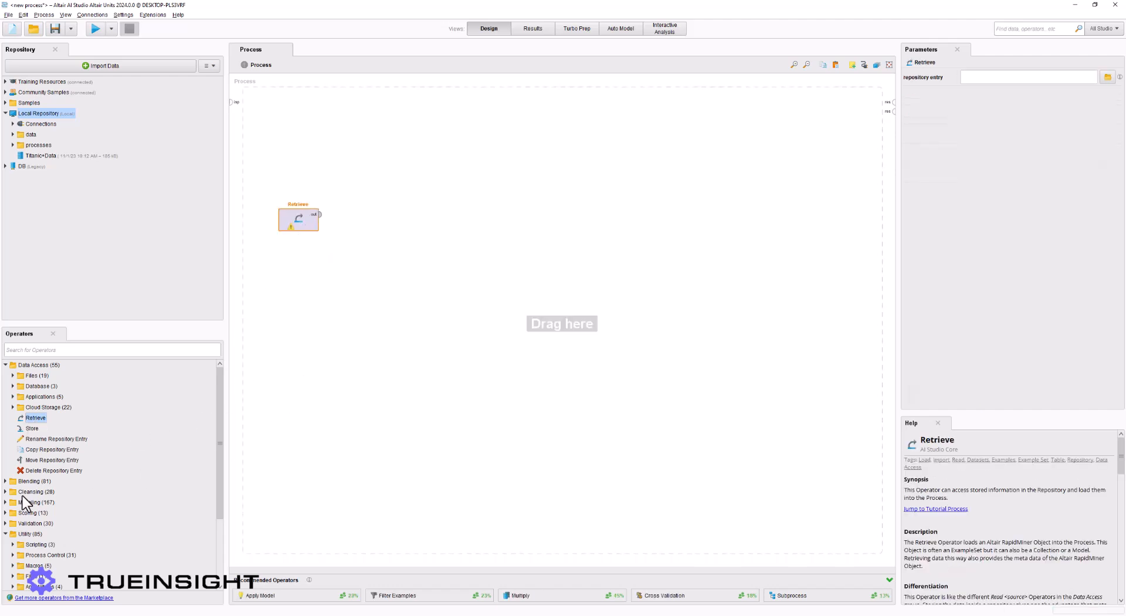
Add a Normalize operator from Cleansing > Normalization beside the Retrieve operator
left_click(6, 492)
left_click(12, 503)
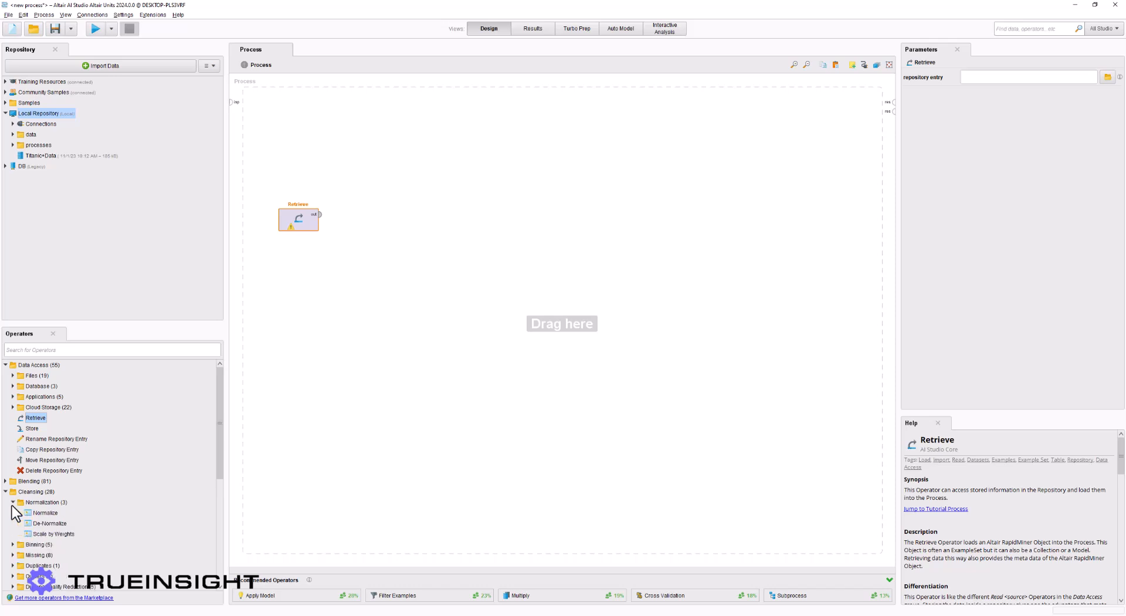
left_click_drag(30, 516, 359, 226)
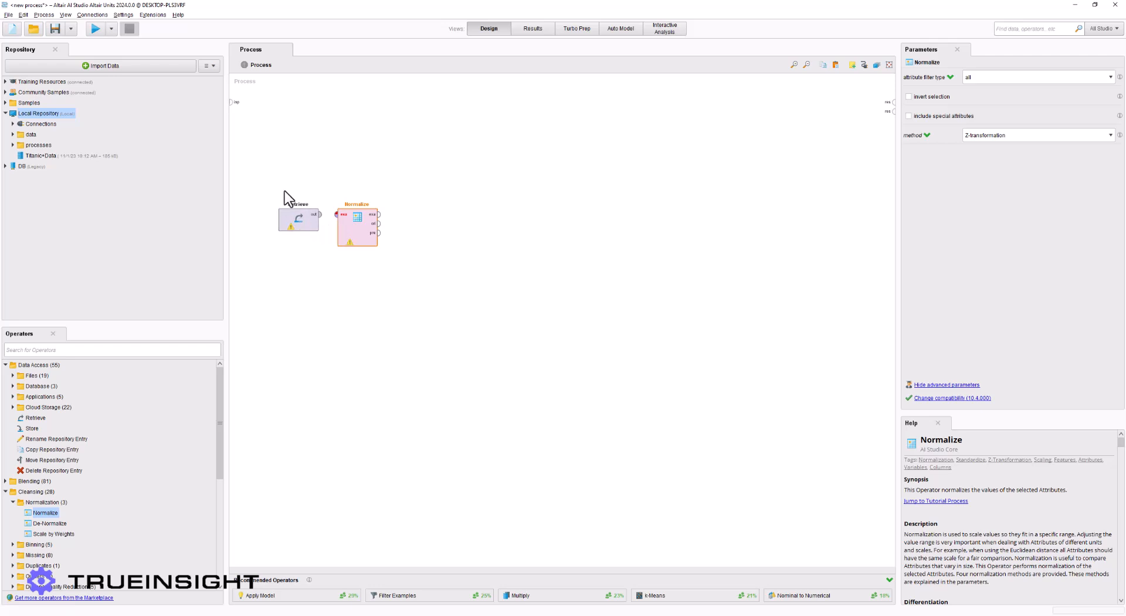
Connect Retrieve's output to Normalize's example set input, and Normalize's example set output to the first result port
left_click(320, 215)
left_click(337, 214)
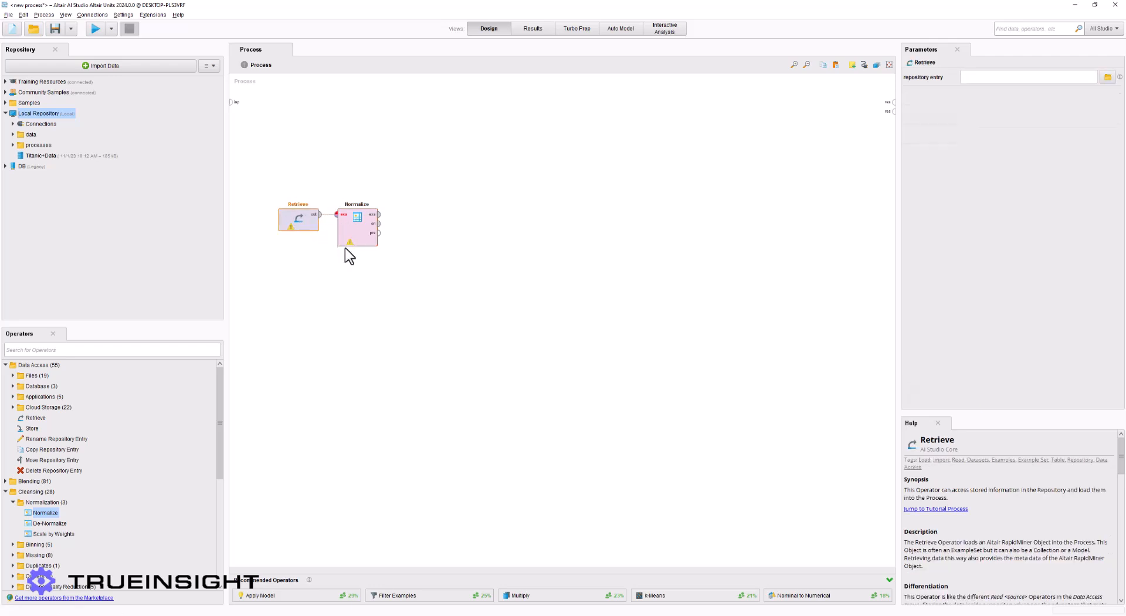
left_click(381, 215)
left_click(887, 104)
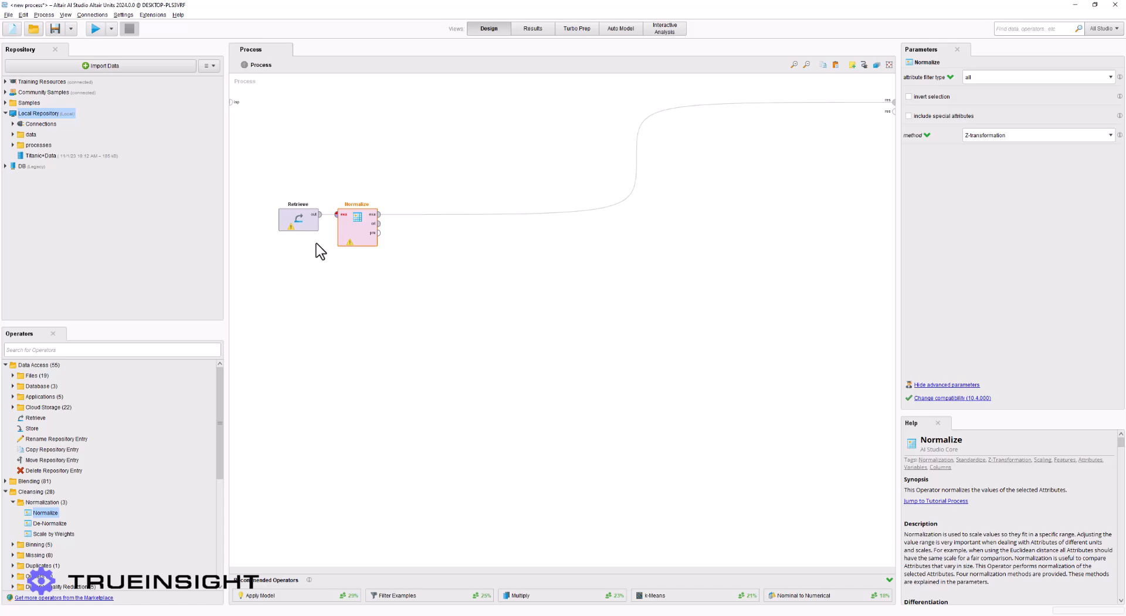
Delete the Retrieve and Normalize operators together and skim the help text for the Process operator
left_click_drag(273, 176, 407, 273)
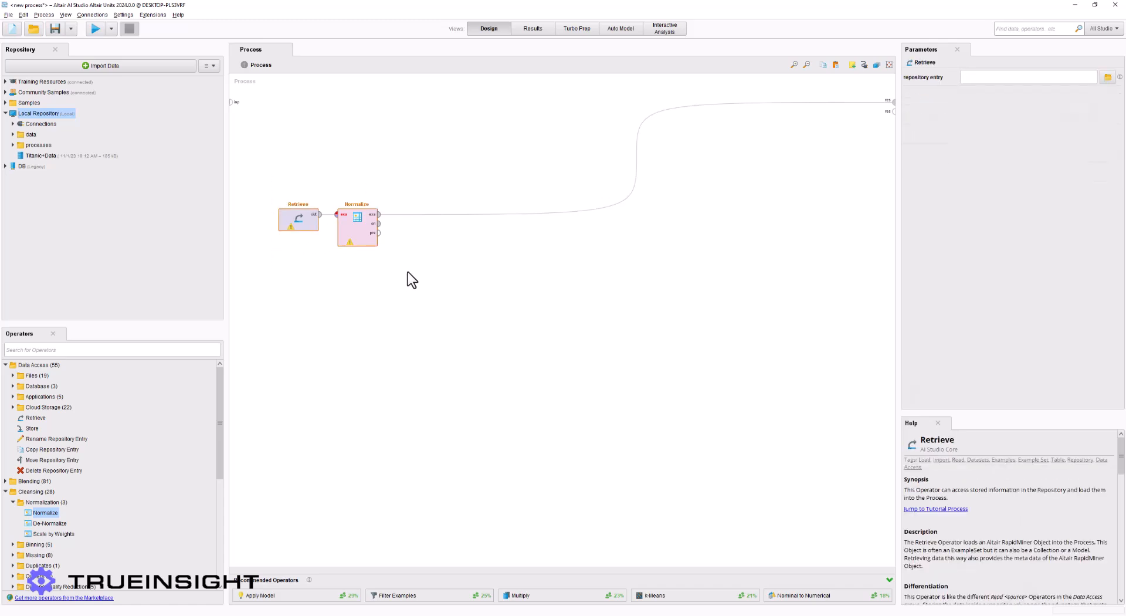
key("Delete")
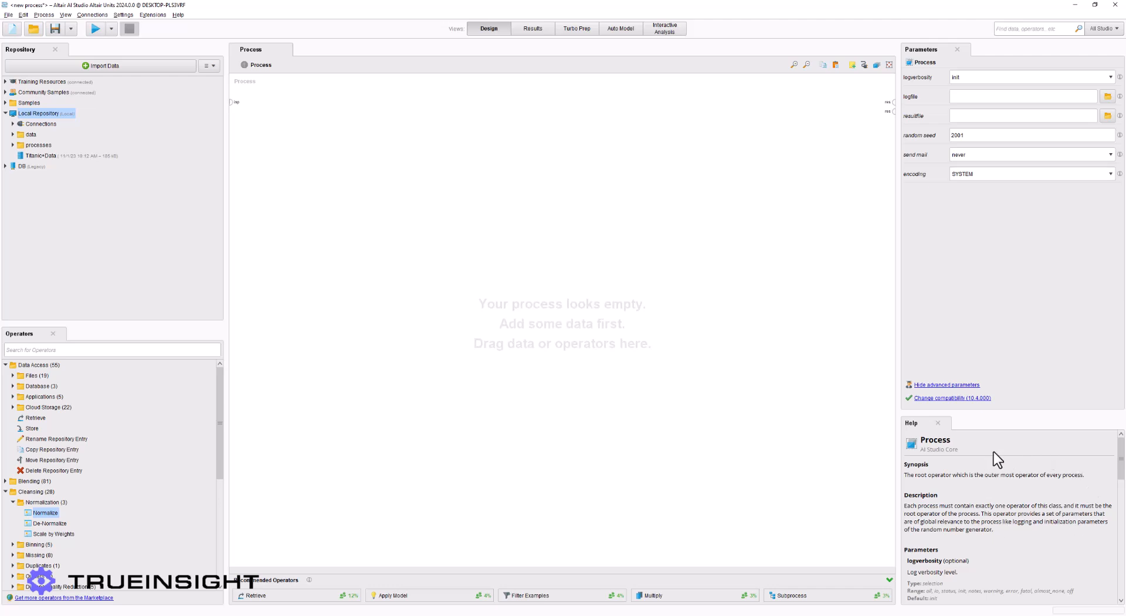
scroll(1021, 504, "down", 5)
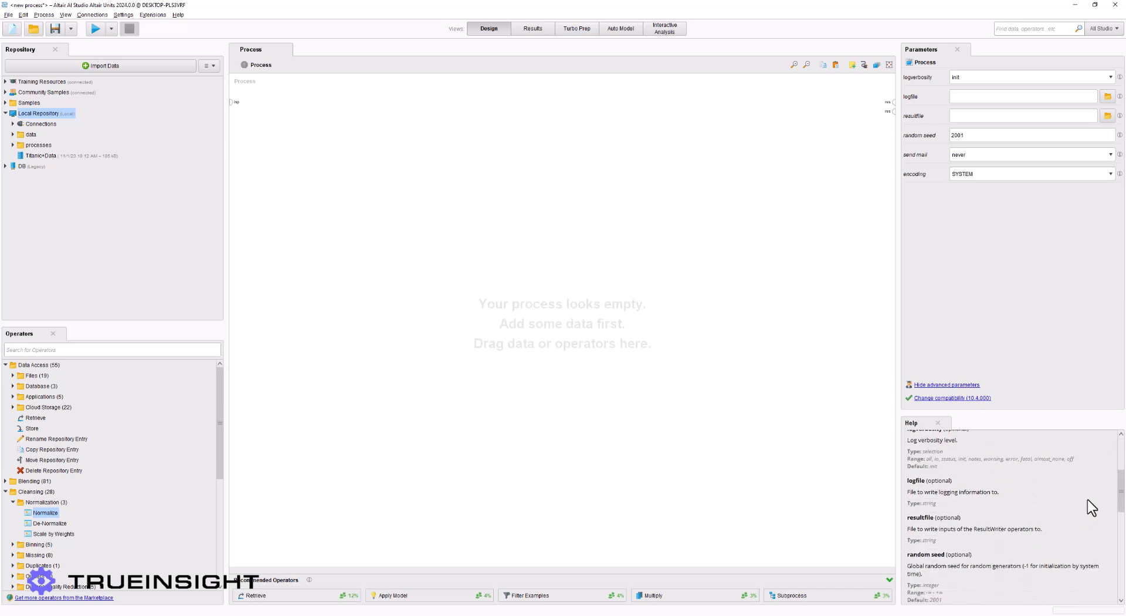
scroll(1063, 510, "up", 6)
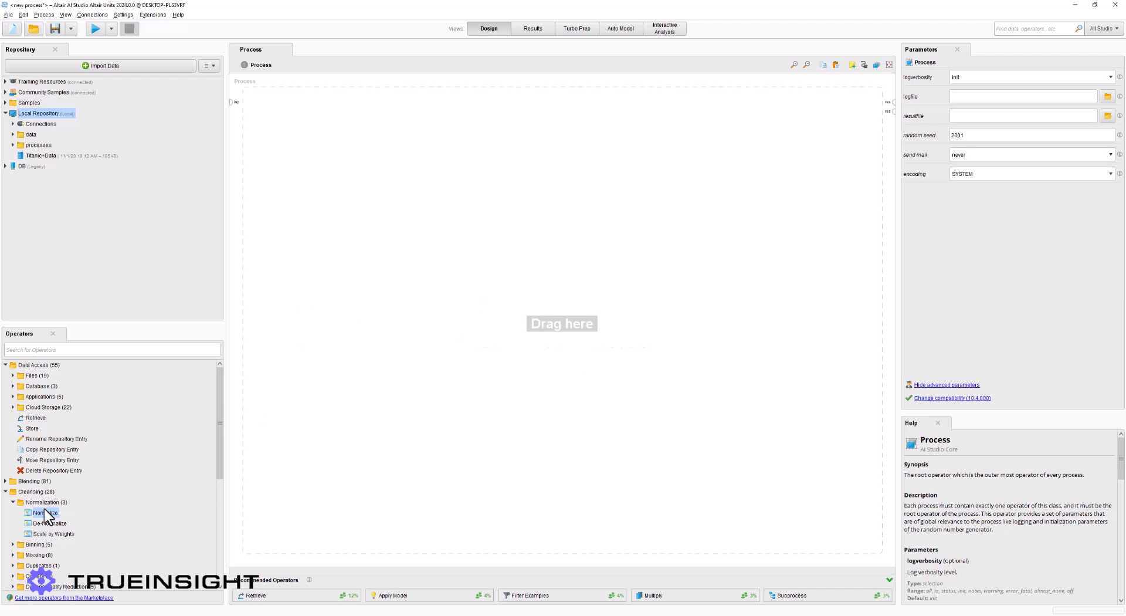
Add a Normalize operator to the process and read the synopsis, description and differentiation sections of its help
left_click_drag(43, 516, 375, 305)
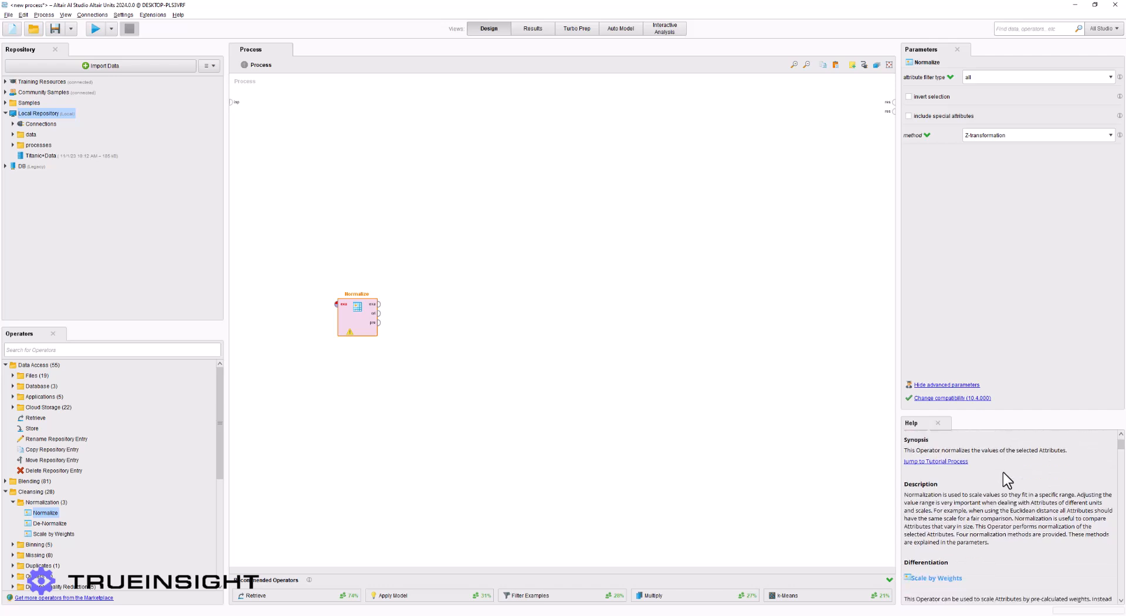
scroll(1004, 473, "down", 2)
scroll(1018, 475, "up", 2)
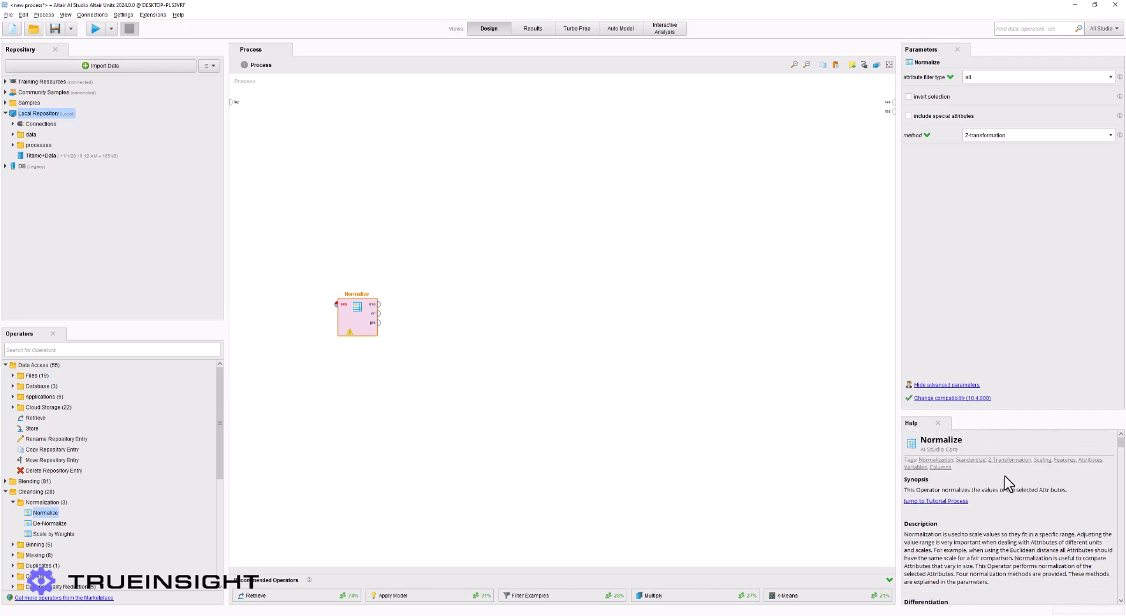
scroll(1026, 481, "down", 3)
scroll(1015, 511, "down", 3)
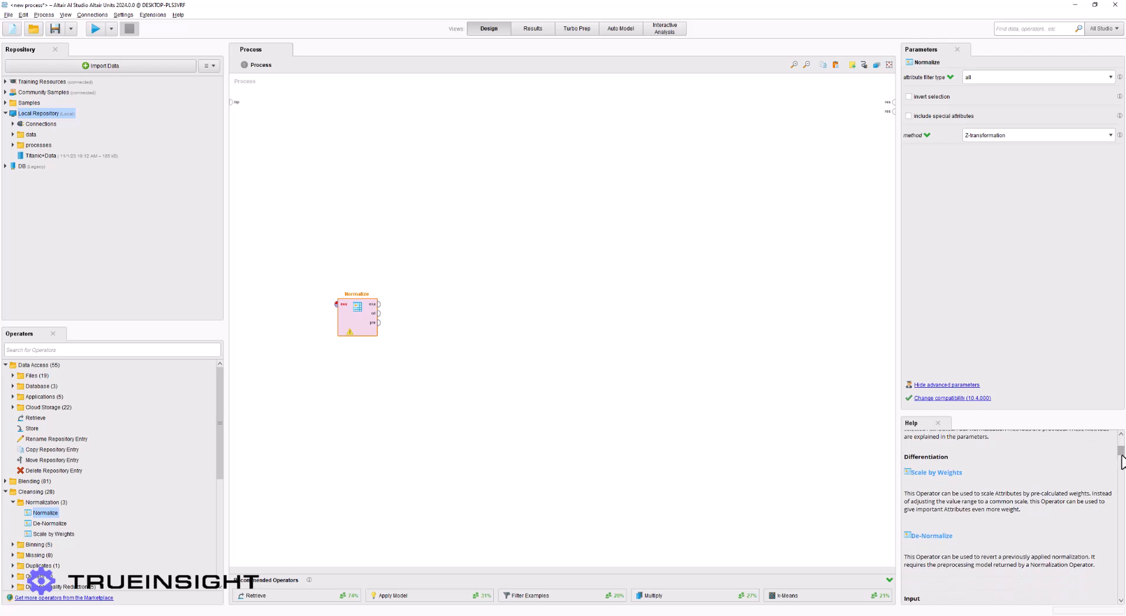
left_click_drag(1122, 455, 1122, 464)
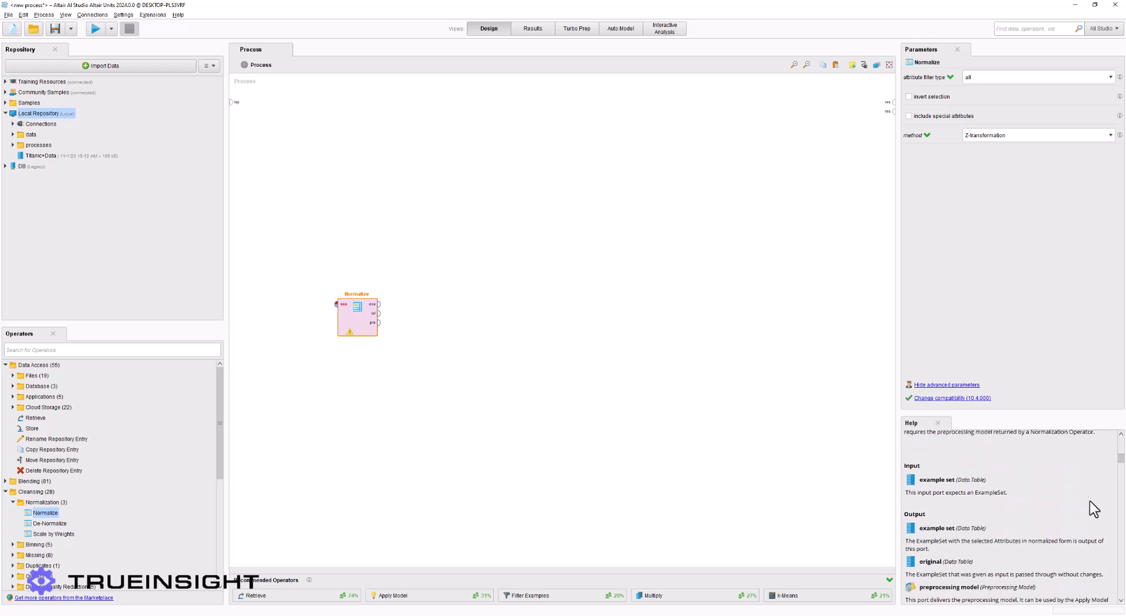
Read the input and output ports, parameters and tutorial process sections of the Normalize help
scroll(1091, 510, "down", 2)
scroll(968, 478, "down", 2)
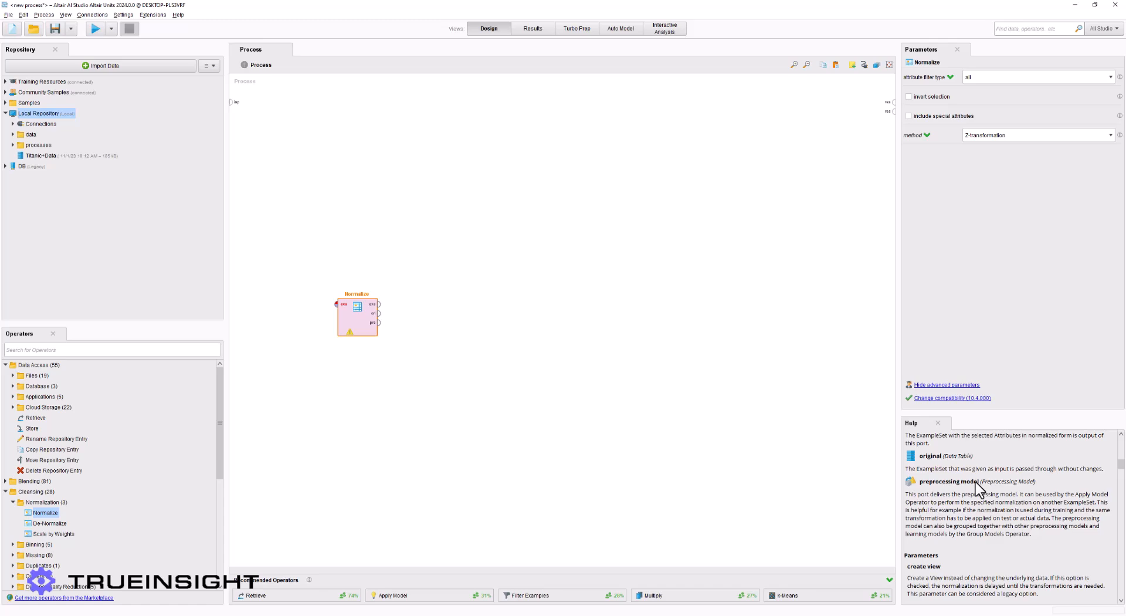
scroll(927, 513, "down", 2)
scroll(927, 516, "down", 10)
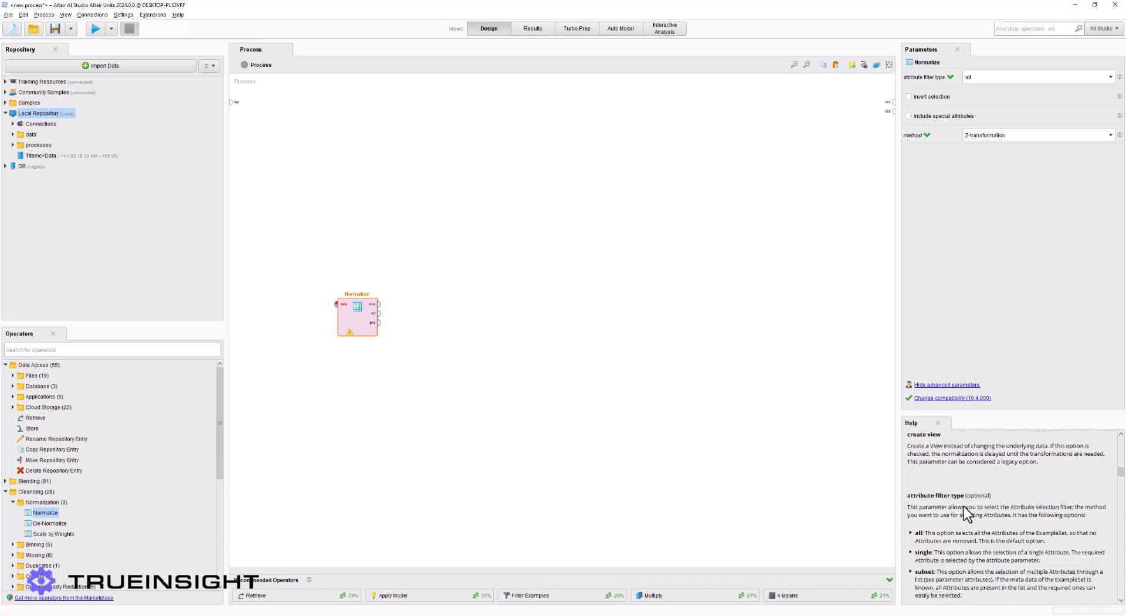
scroll(991, 521, "down", 4)
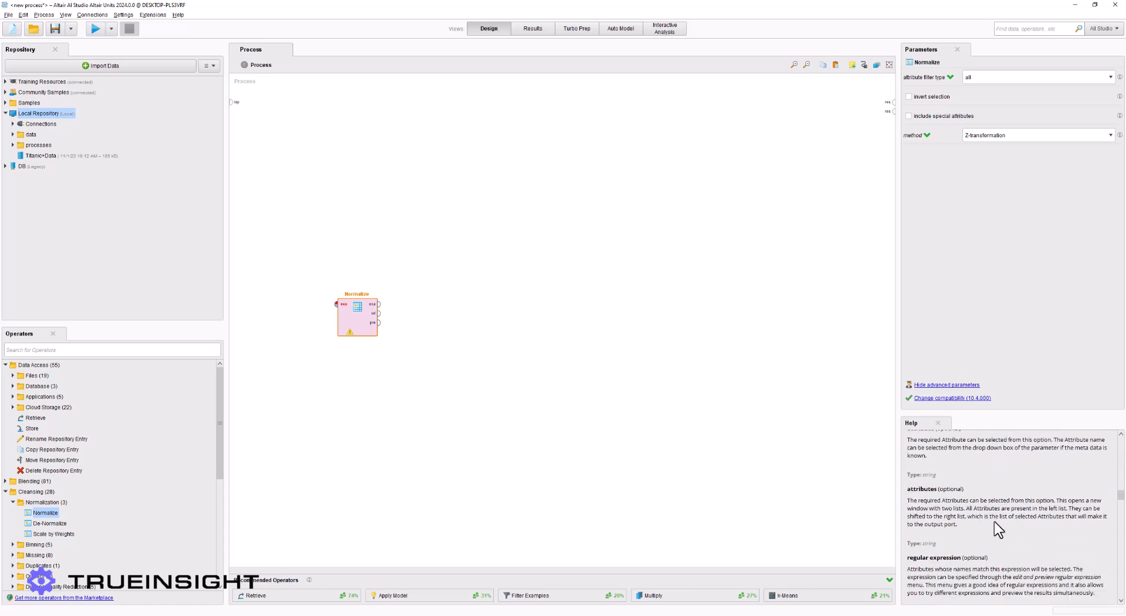
left_click_drag(1121, 515, 1121, 596)
scroll(1023, 559, "up", 1)
scroll(1023, 558, "up", 1)
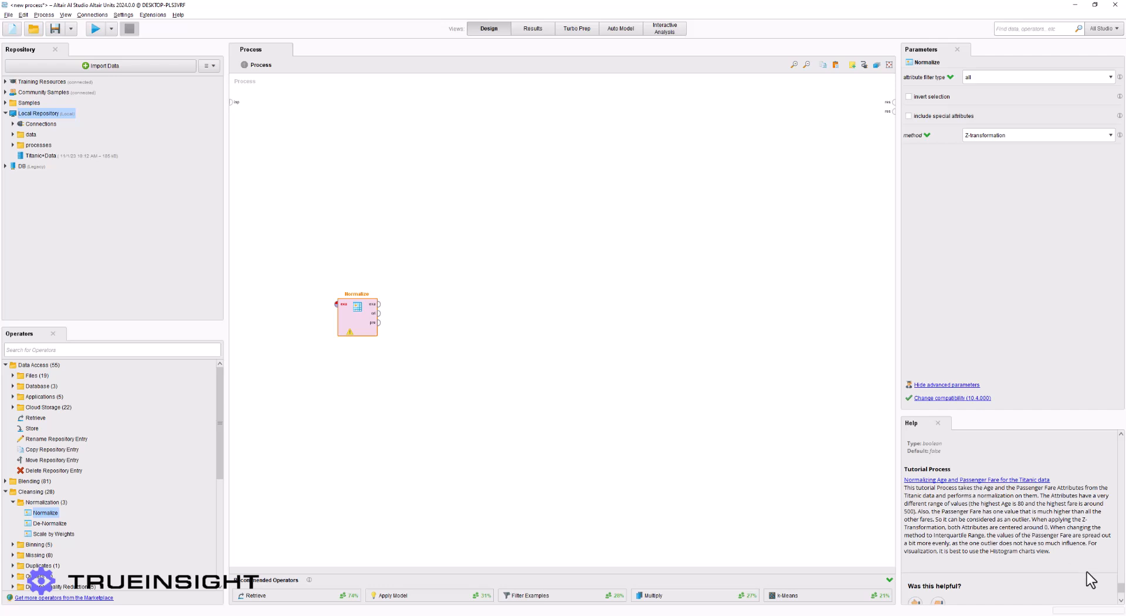
left_click_drag(1121, 588, 1119, 447)
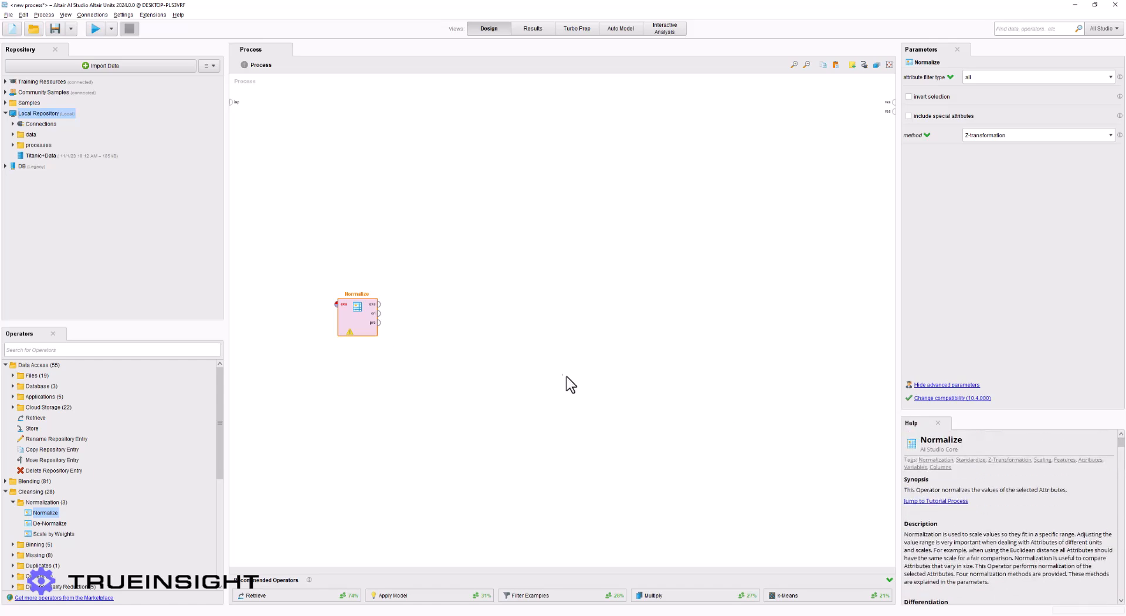
Examine the usage statistics for the Normalize operator's attribute filter type and method parameters
scroll(980, 531, "down", 5)
scroll(980, 529, "up", 5)
left_click(951, 77)
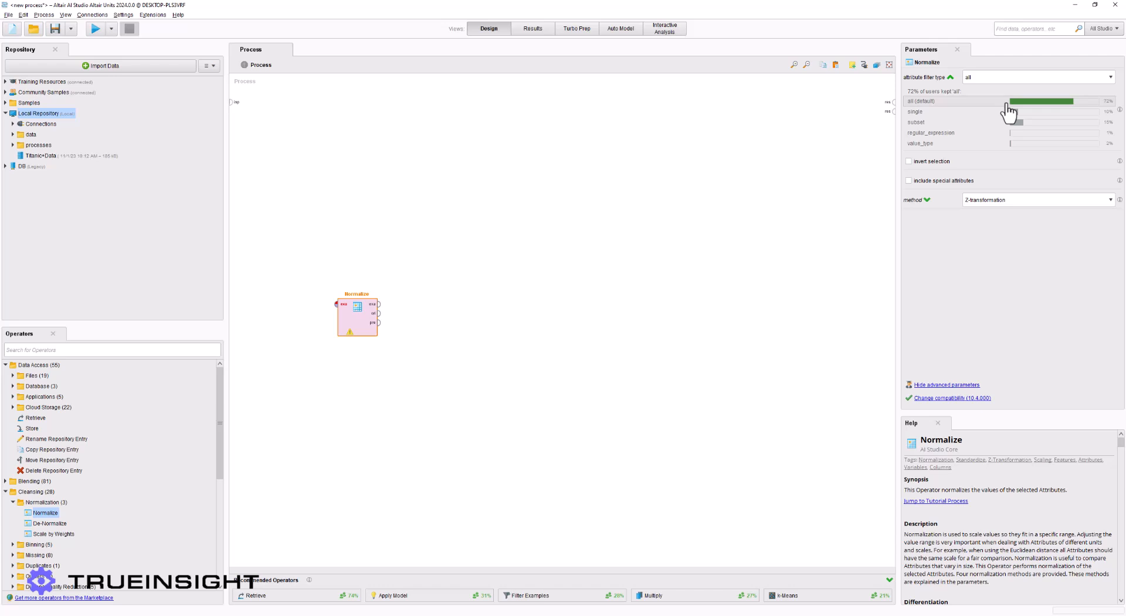
left_click(927, 201)
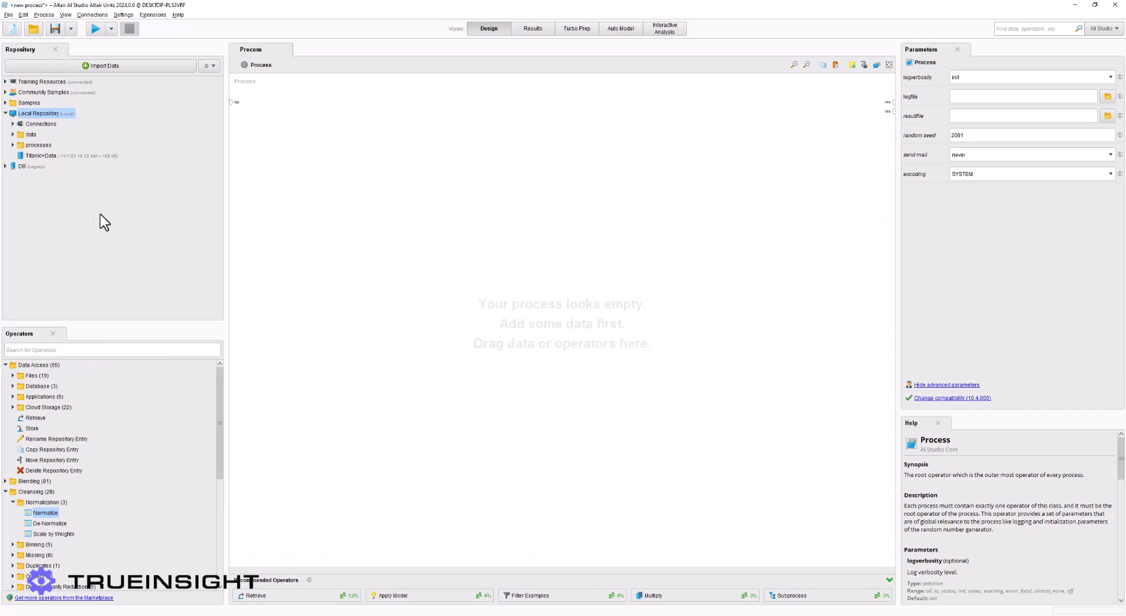
Look through the data sets stored in the Local Repository's data folder
double_click(21, 135)
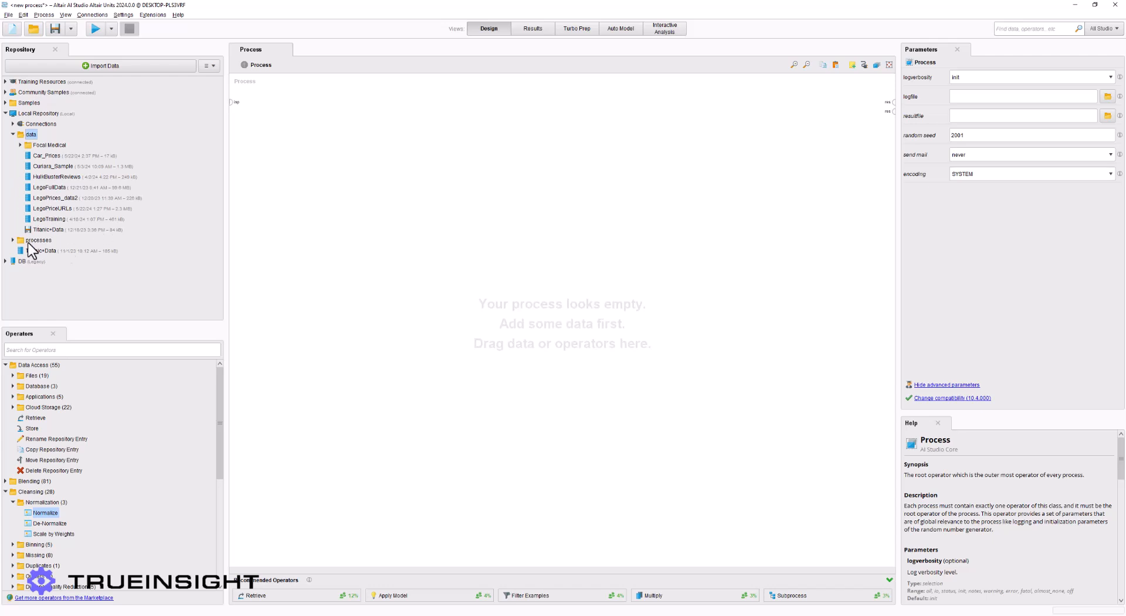
left_click(13, 134)
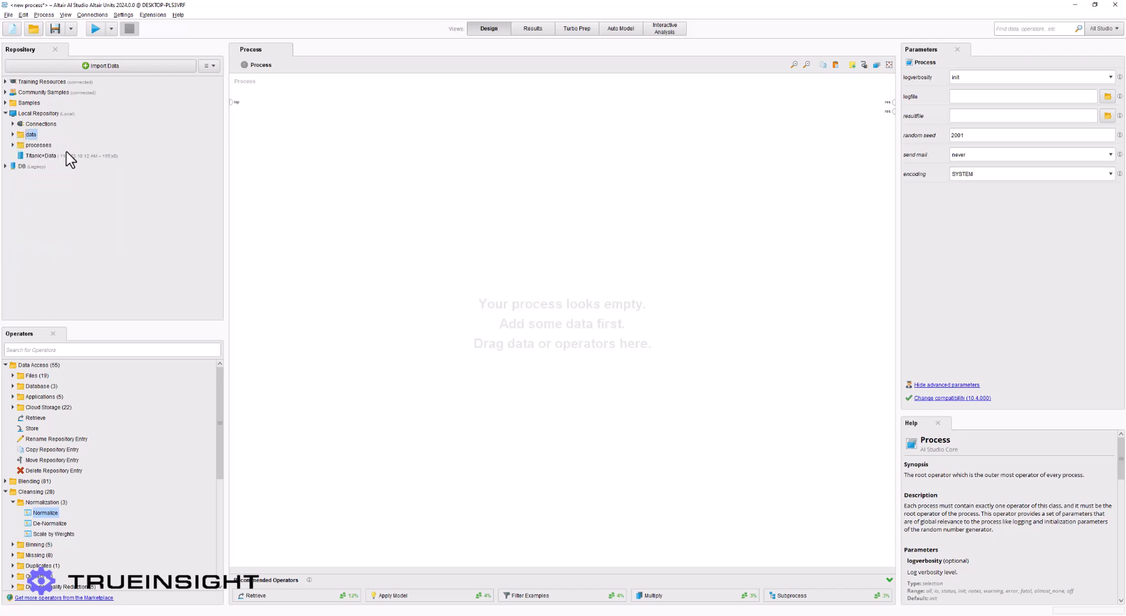
Search the operators for "file" and add the Open File operator to the process
left_click(54, 351)
type("file")
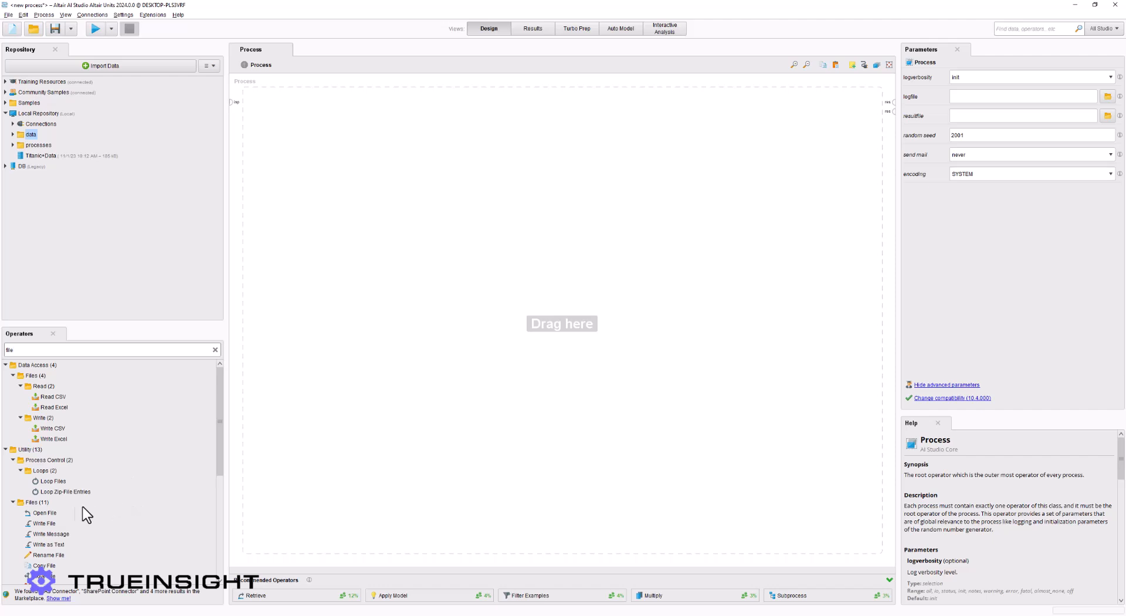
left_click_drag(45, 513, 307, 178)
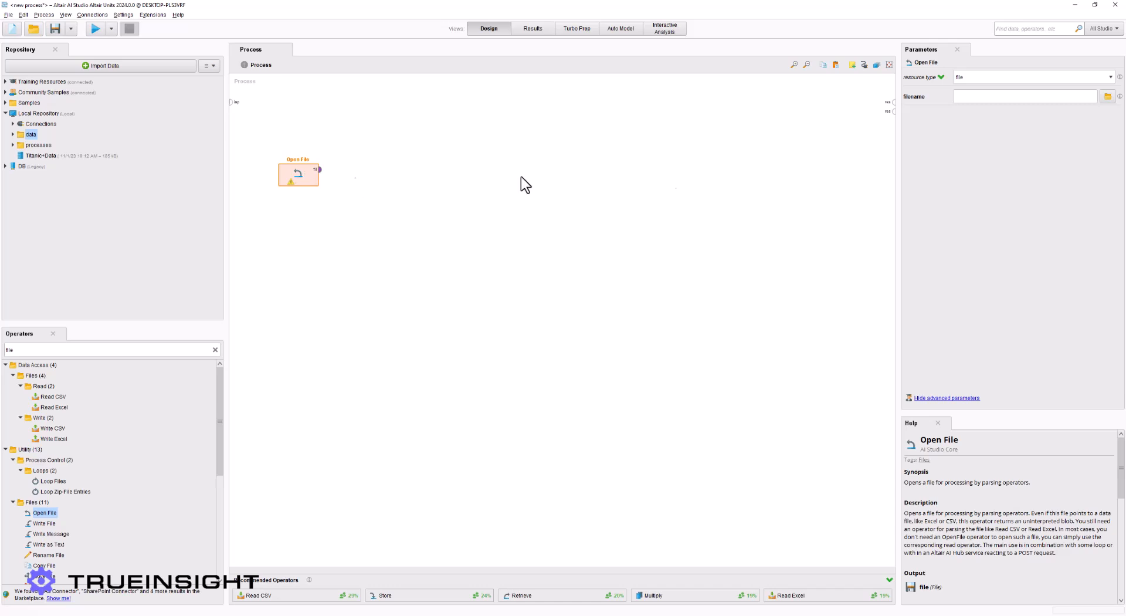
Set the Open File operator's filename to SonarData.xlsx from the last used directory, RapidMiner
left_click(1106, 99)
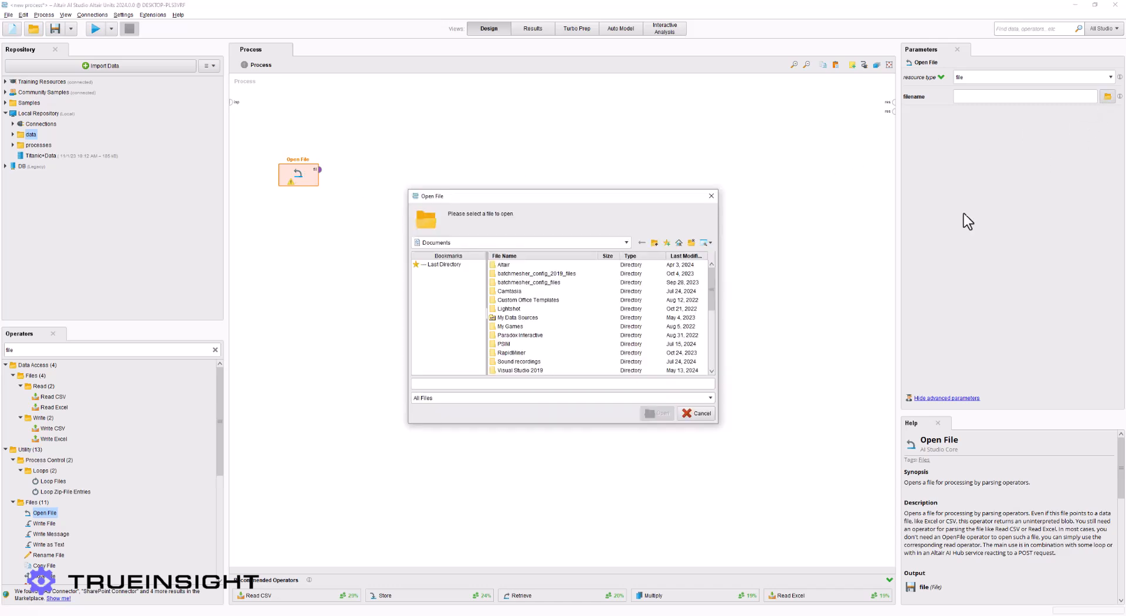
left_click(436, 265)
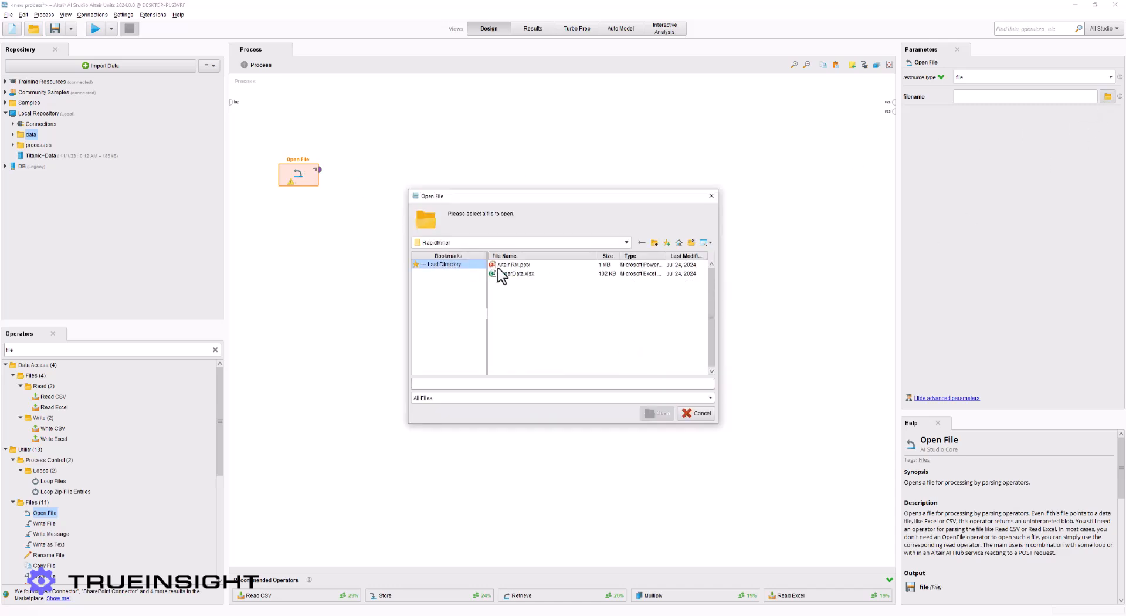
left_click(513, 274)
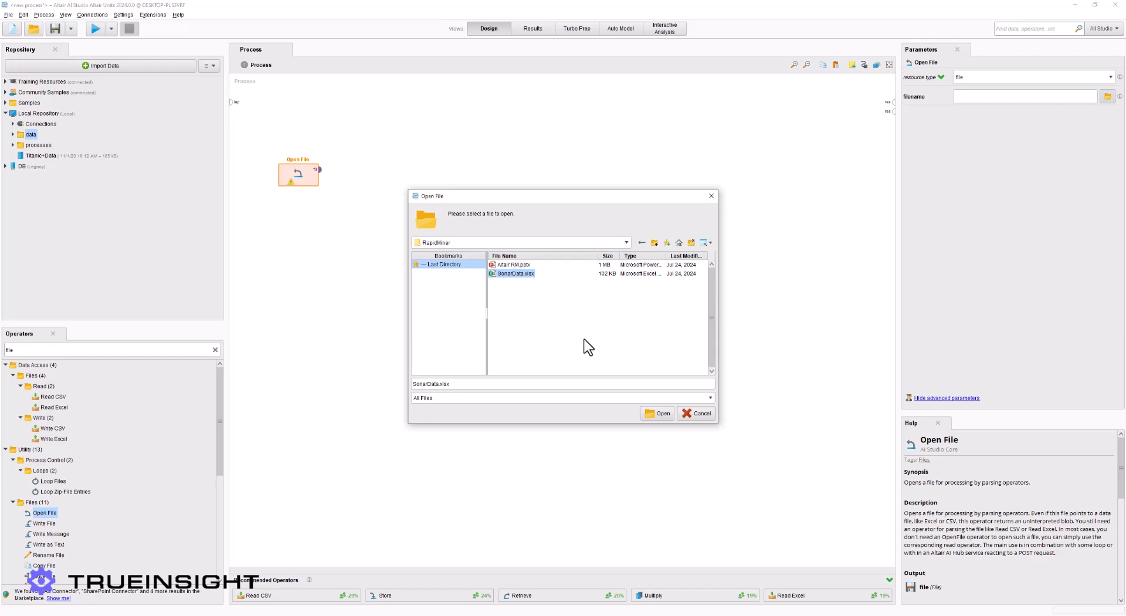
left_click(654, 412)
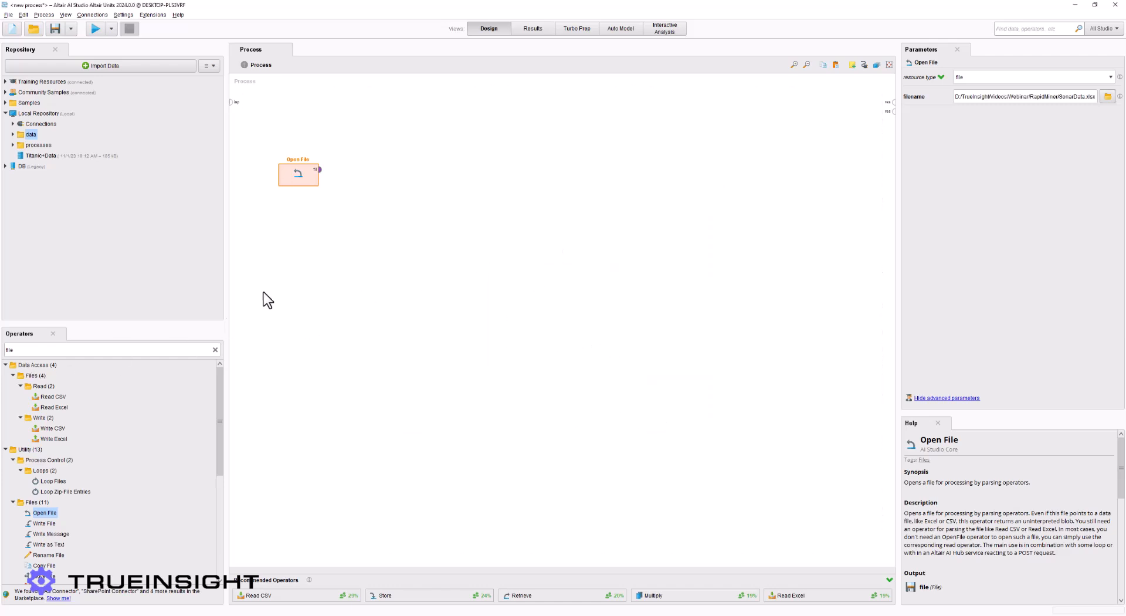
Add the Read Excel operator and connect it between Open File's output and the first process result port
left_click_drag(61, 408, 358, 176)
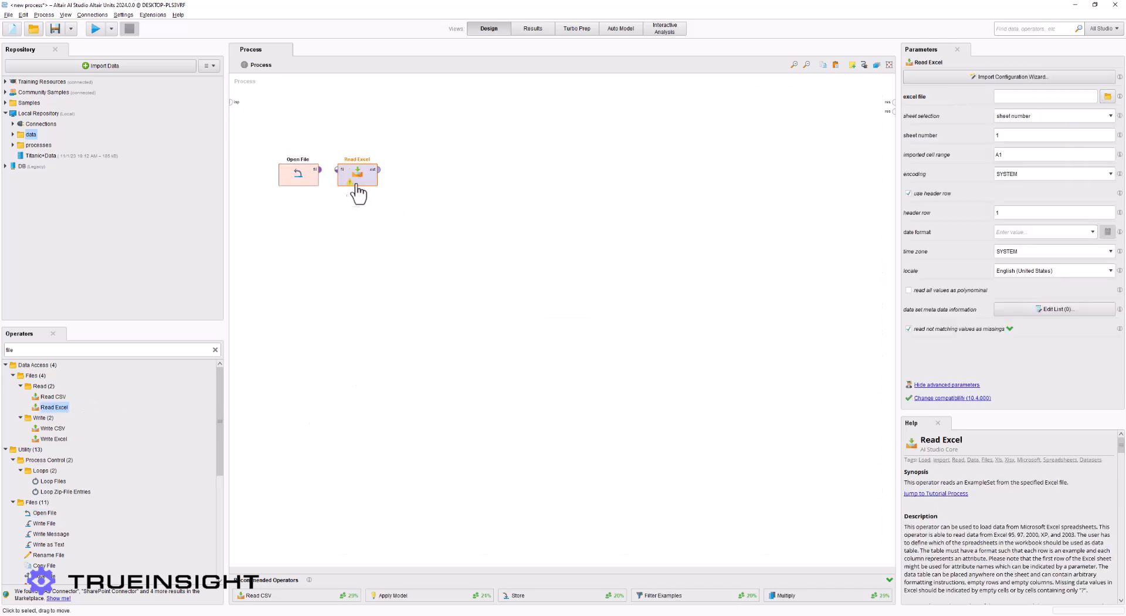
left_click(321, 170)
left_click(337, 171)
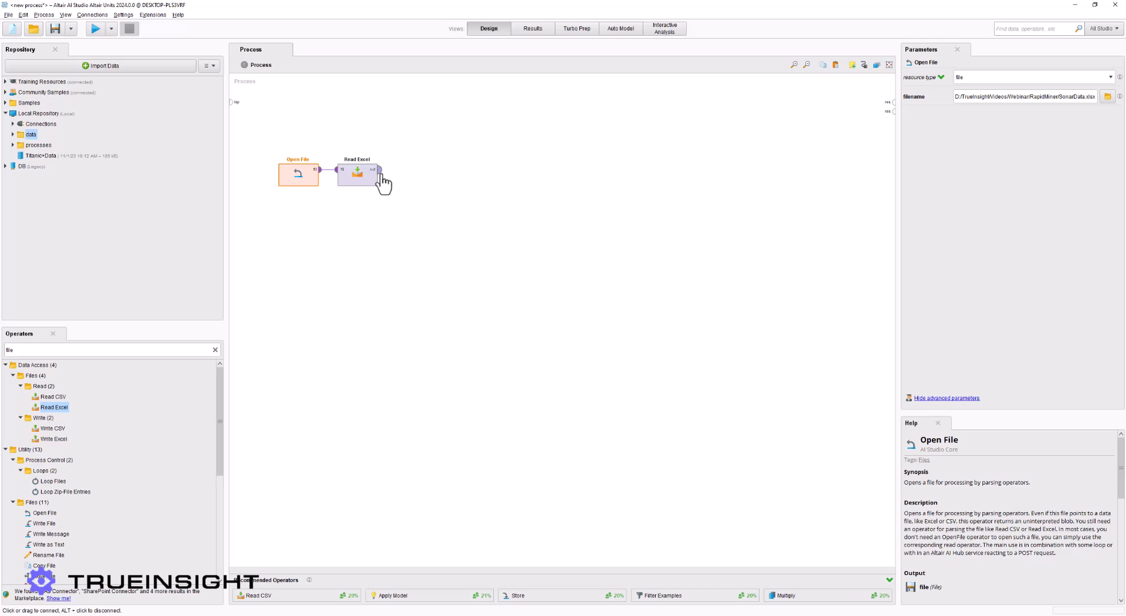
left_click(378, 171)
left_click(893, 102)
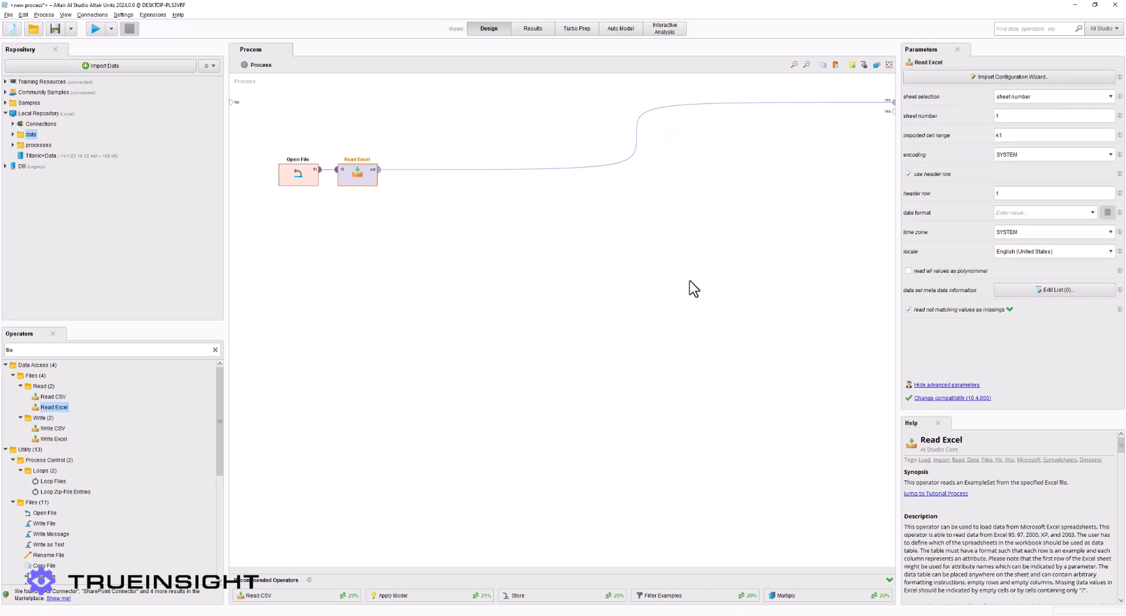
Run the process and look through the rows and attributes of the imported Excel data
left_click(98, 32)
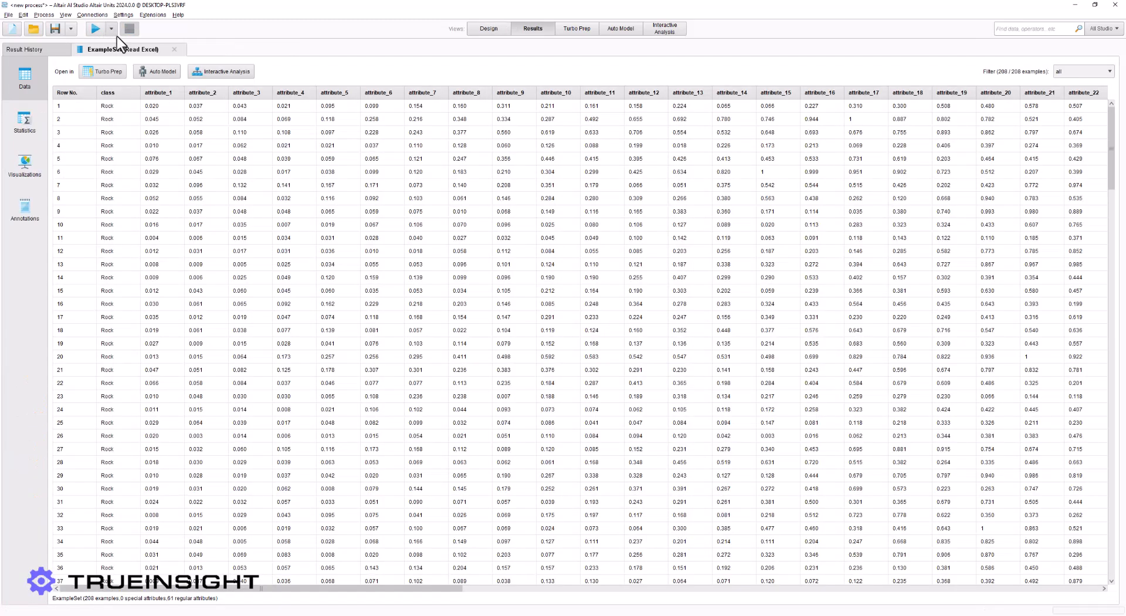
left_click_drag(273, 589, 205, 546)
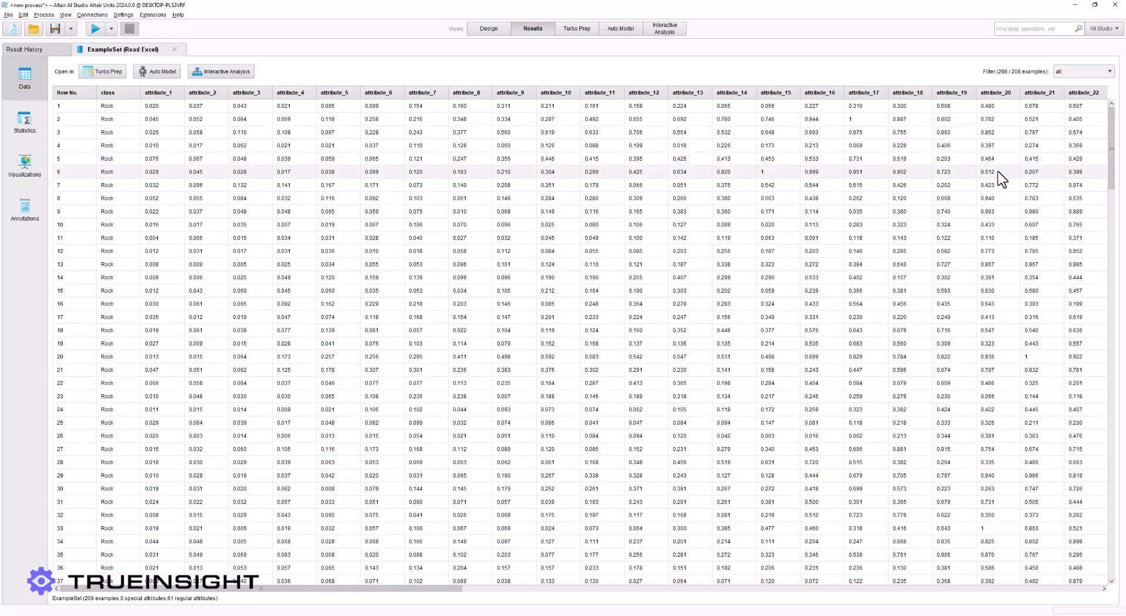
left_click_drag(1112, 148, 1115, 403)
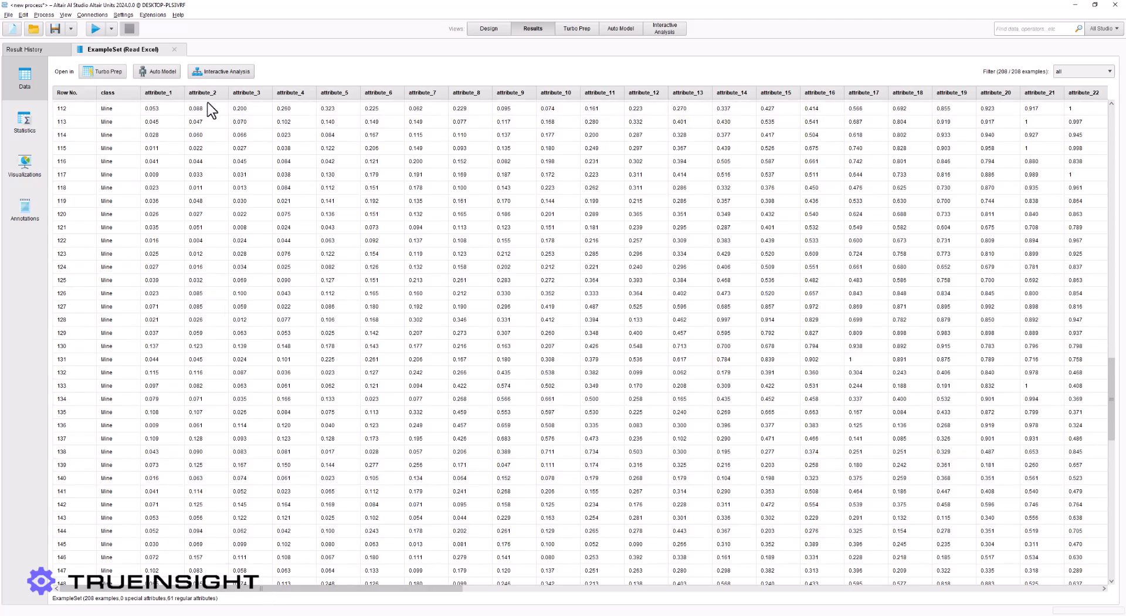
left_click_drag(319, 589, 958, 603)
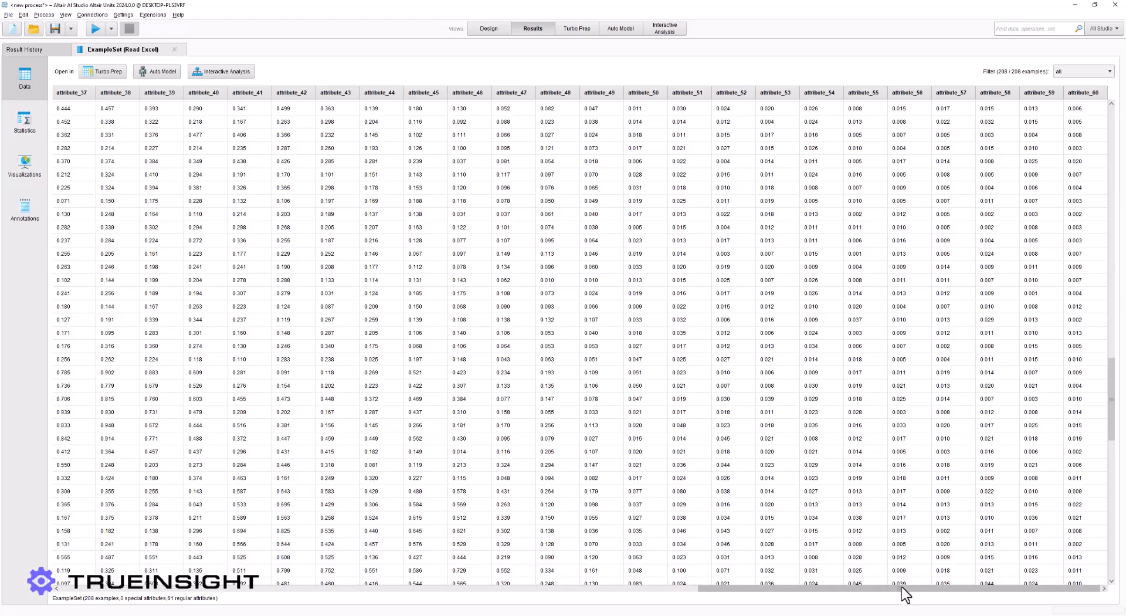
left_click_drag(903, 590, 236, 590)
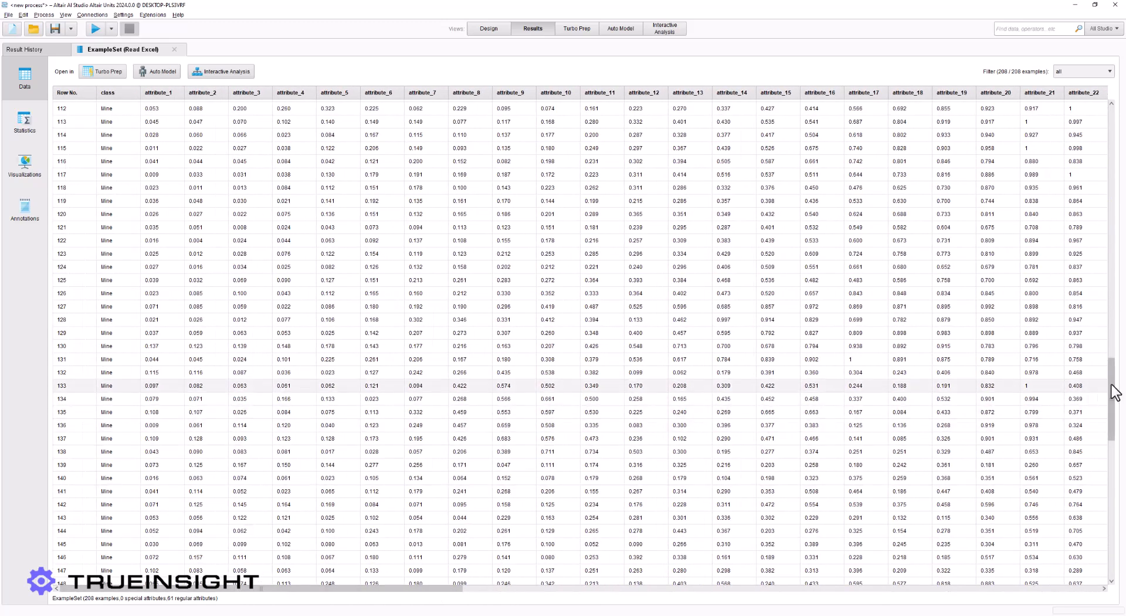
left_click_drag(1111, 388, 1110, 135)
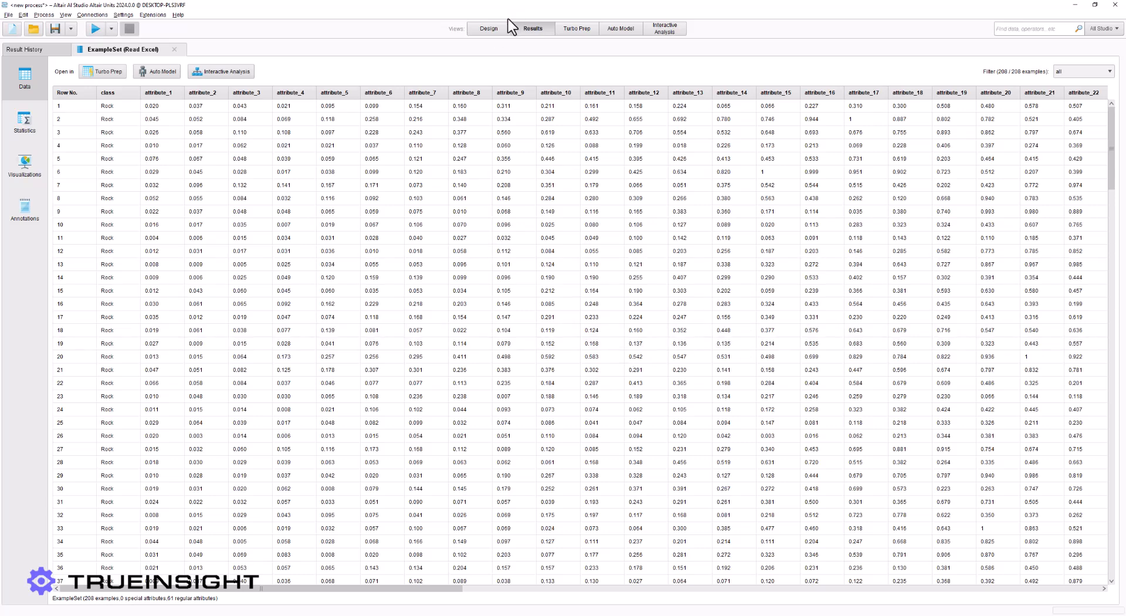
Return to the process design, collapse the found operator groups and clear the operator search
left_click(496, 28)
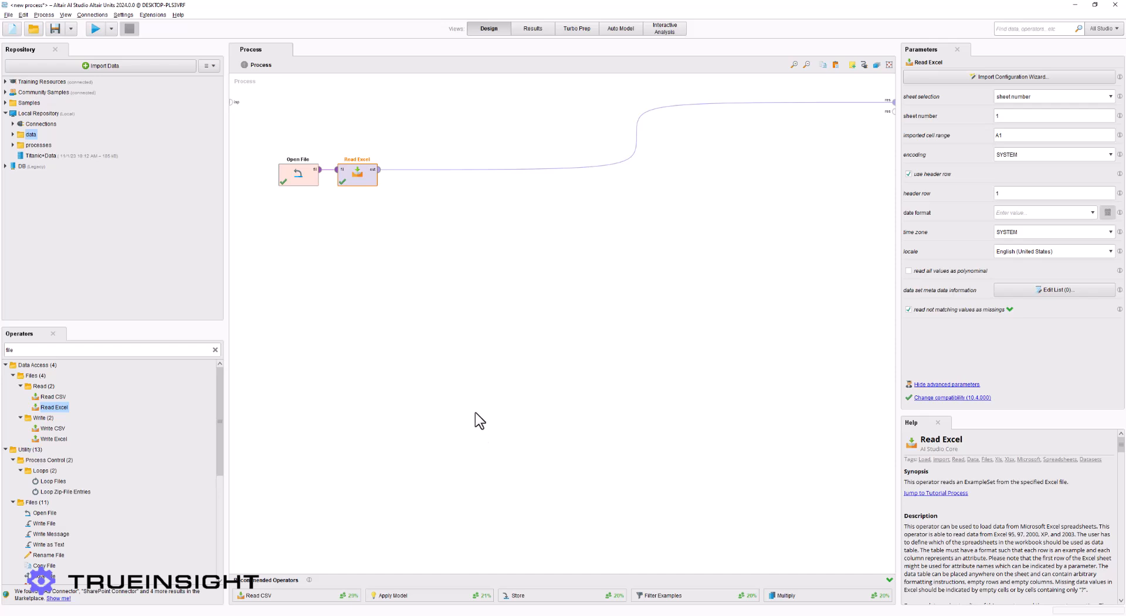
left_click(6, 365)
left_click(6, 375)
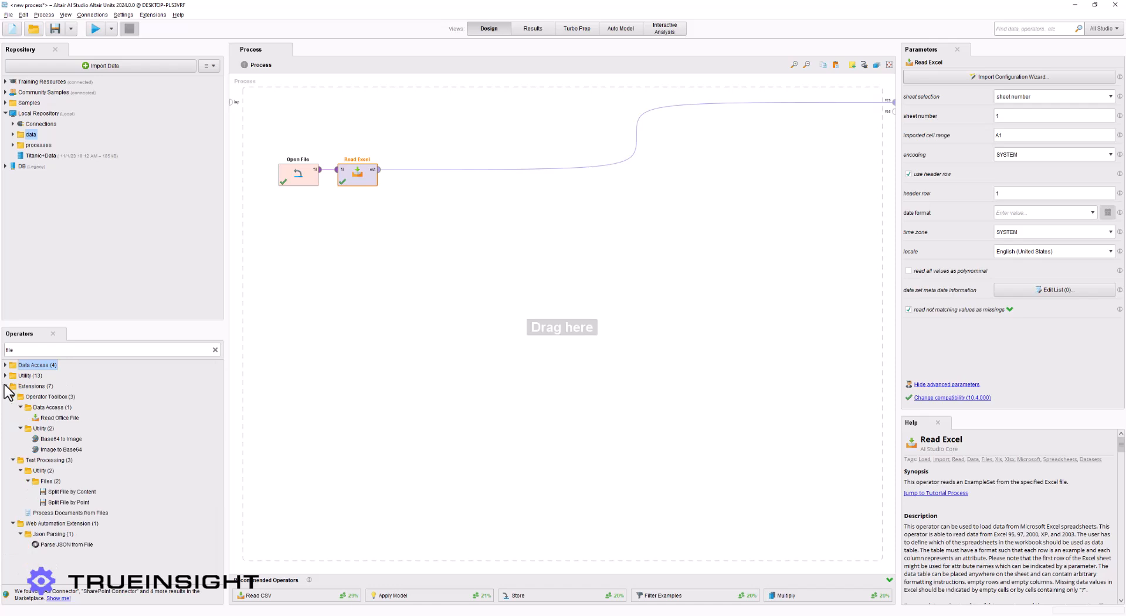
left_click(6, 386)
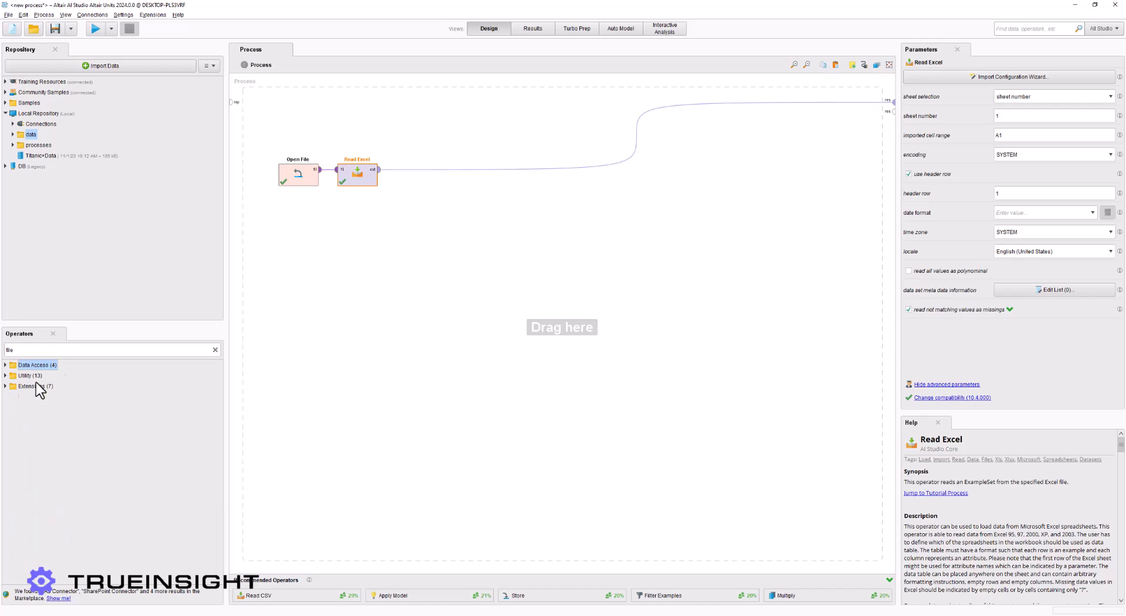
left_click(215, 349)
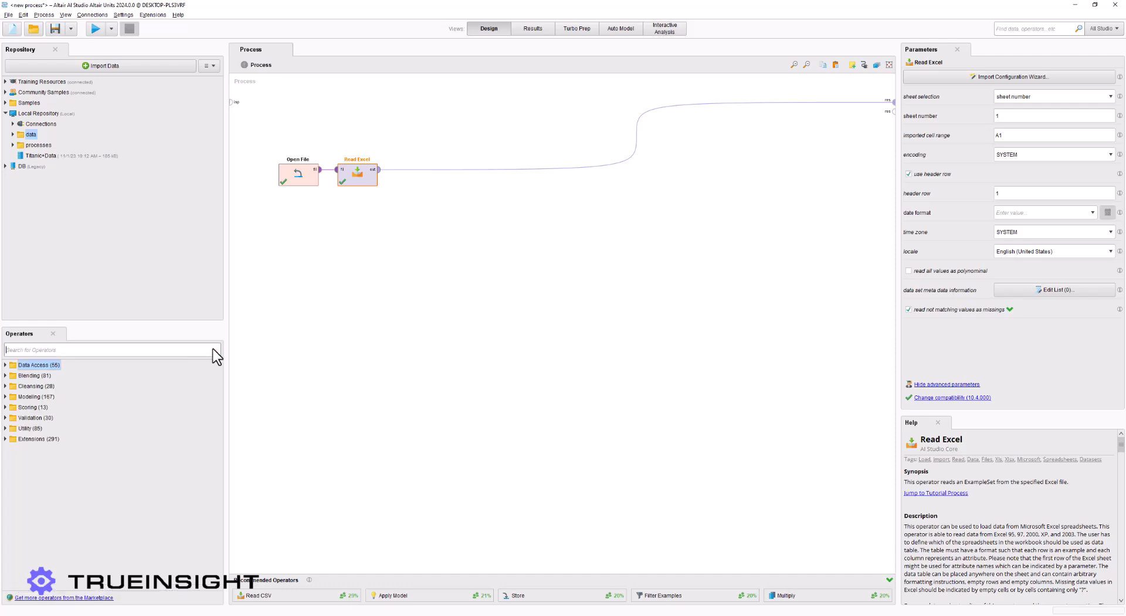
Add the Get Page, Get Pages and Crawl Web operators from the Web Mining extension below the existing operators
left_click(5, 439)
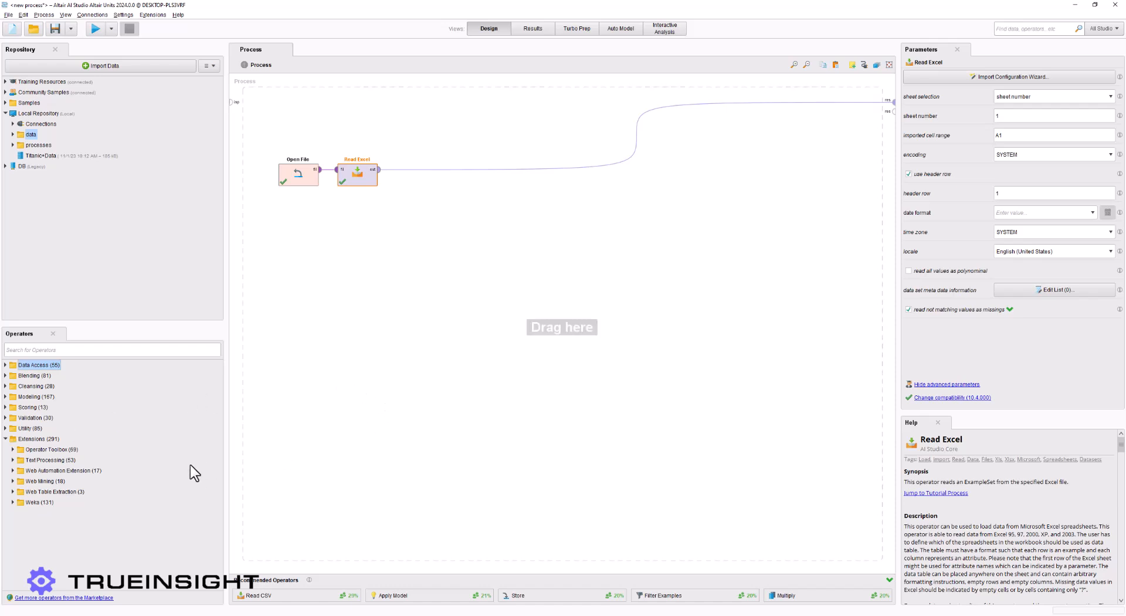
left_click(13, 481)
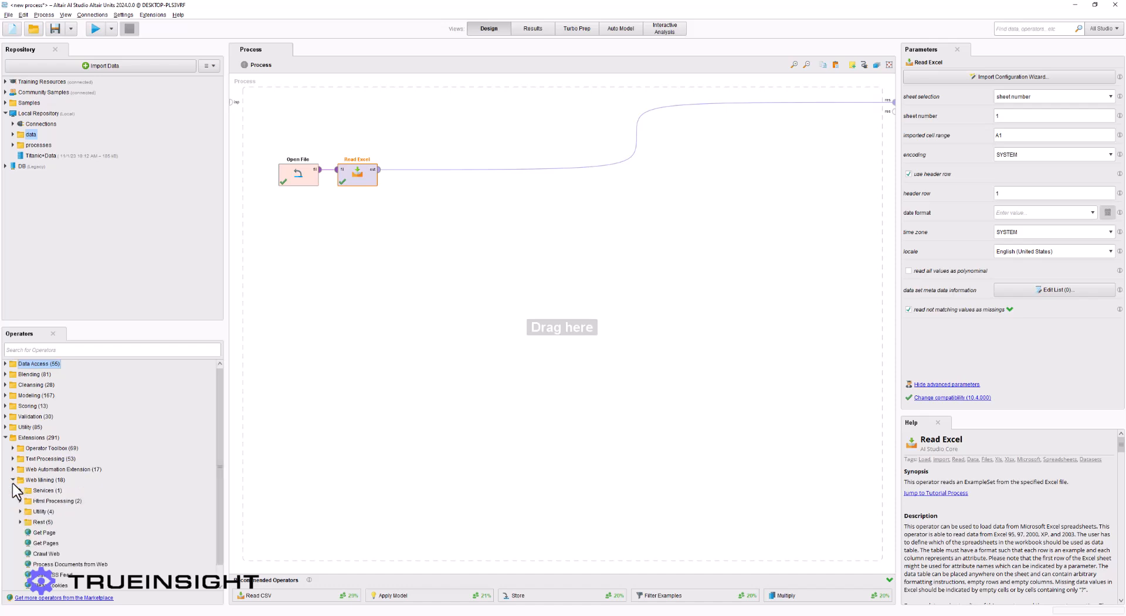
scroll(35, 463, "down", 1)
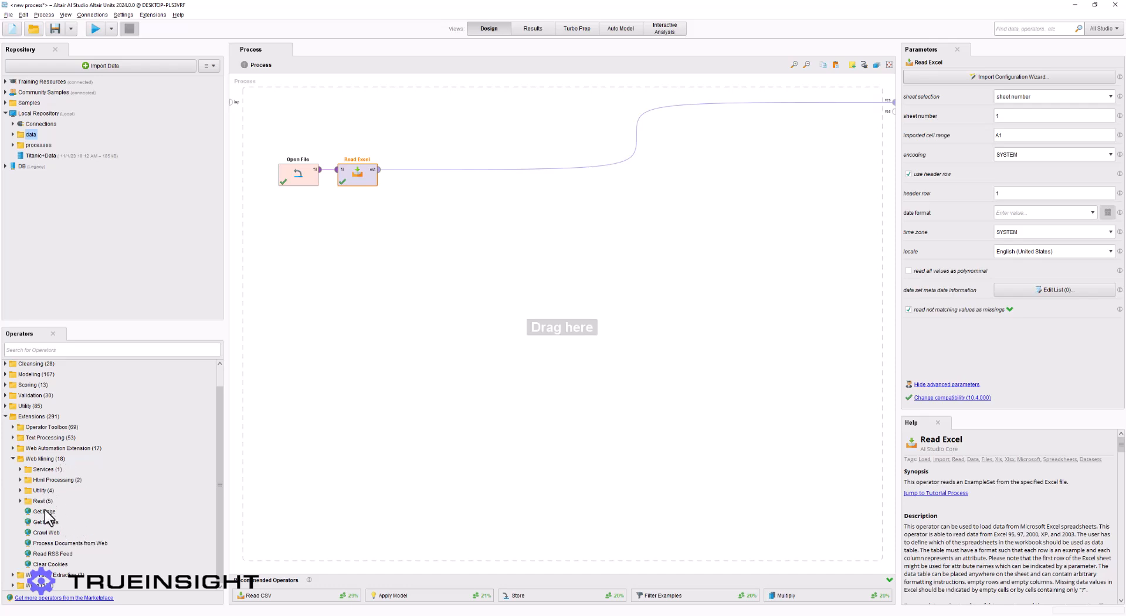
left_click_drag(46, 512, 354, 339)
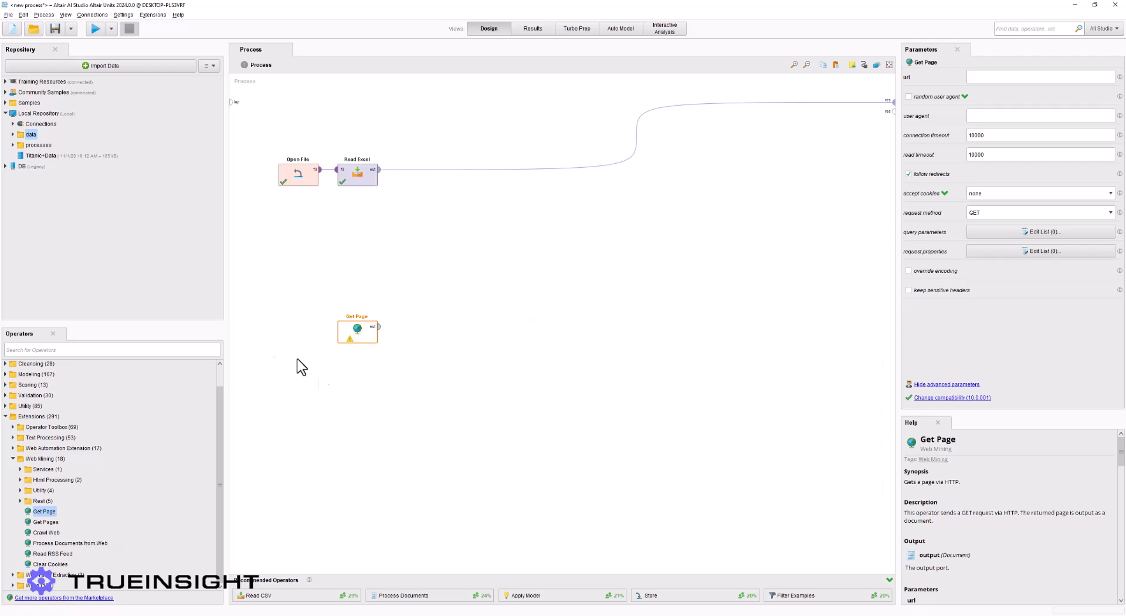
left_click_drag(47, 521, 365, 382)
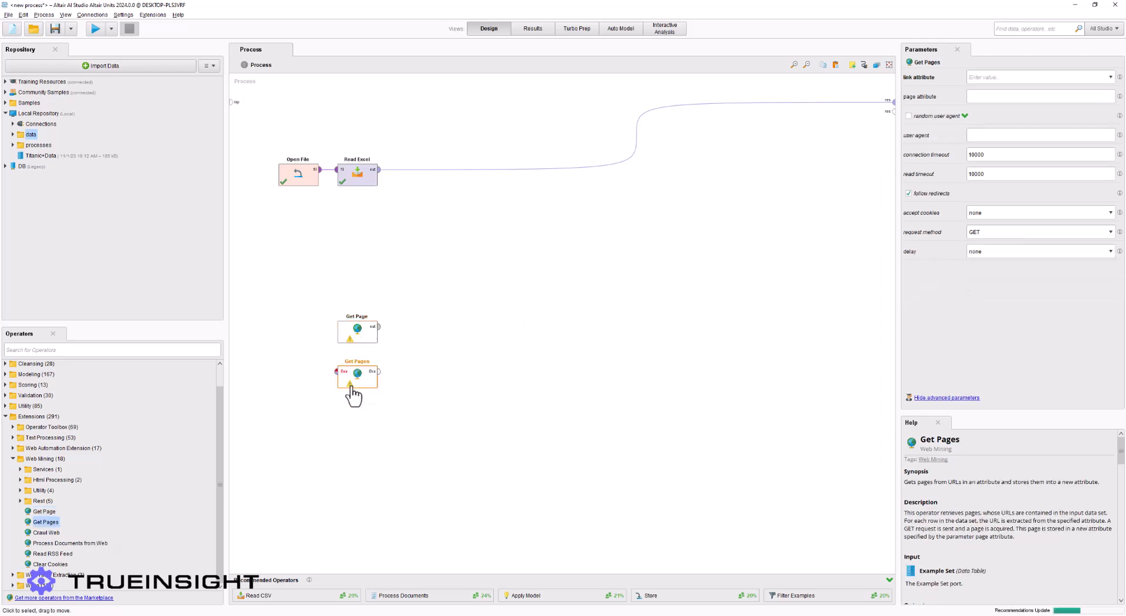
left_click_drag(50, 533, 355, 423)
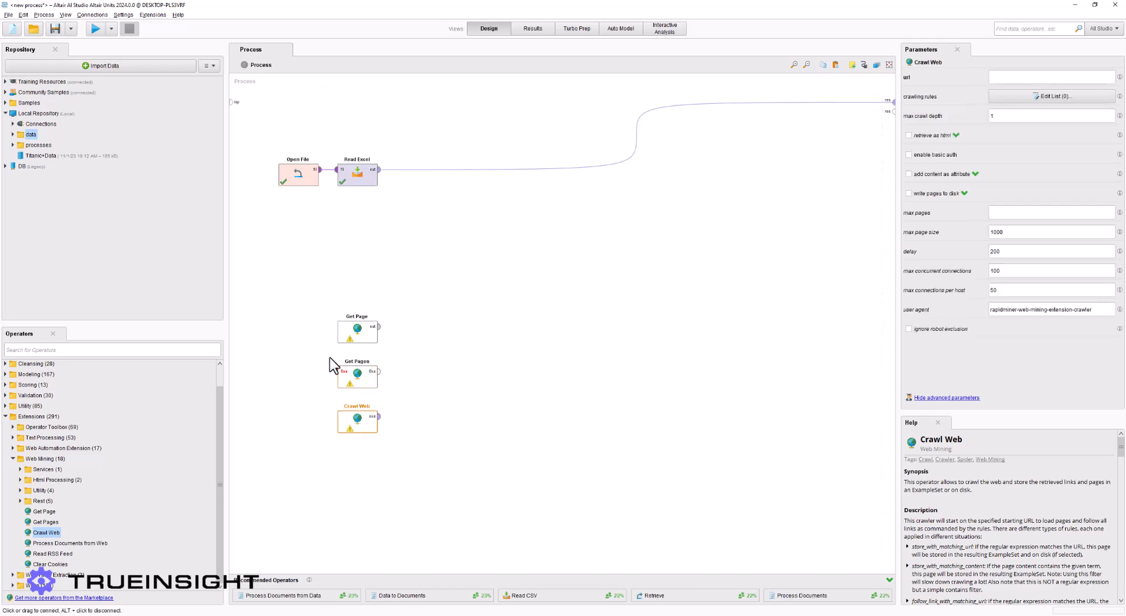
Examine the parameters and help of the Get Page, Get Pages and Crawl Web operators one after another
left_click(357, 334)
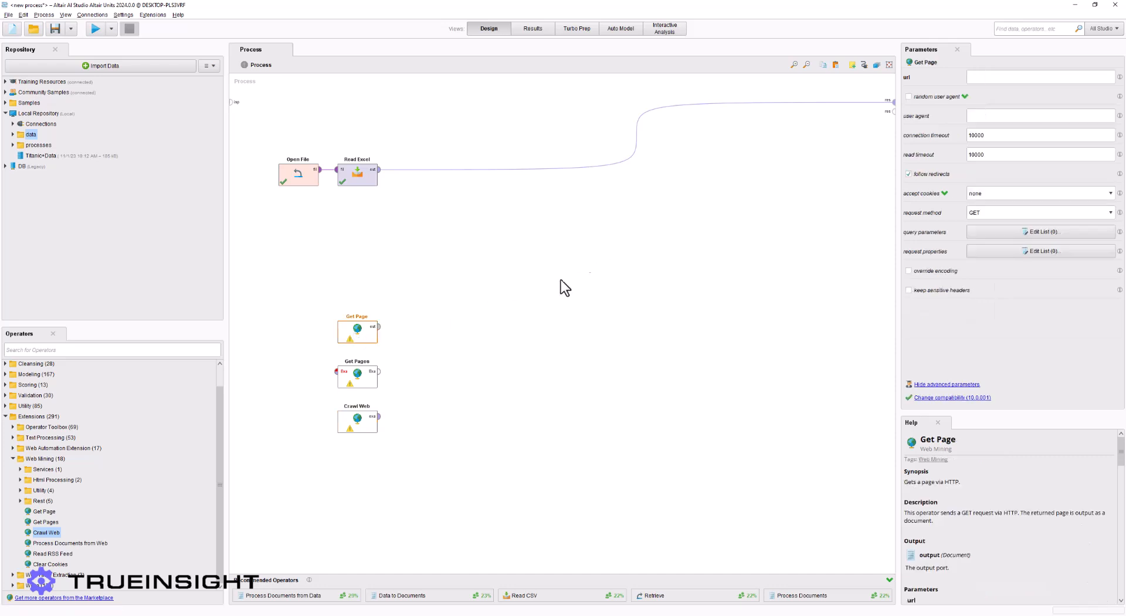
left_click(992, 76)
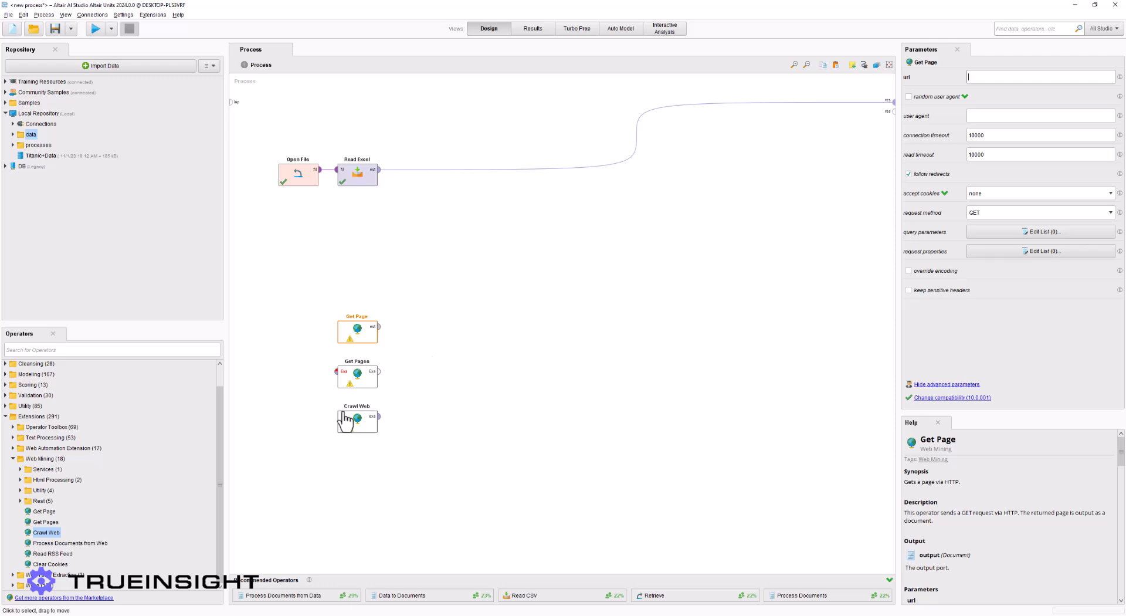
left_click(361, 385)
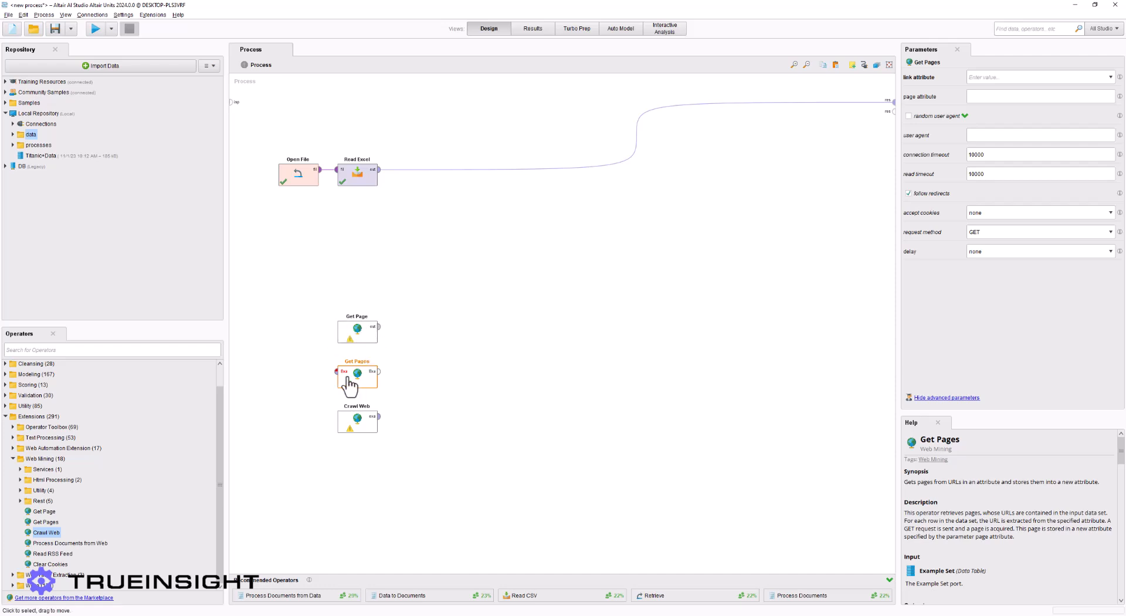
mouse_move(344, 378)
left_click(359, 434)
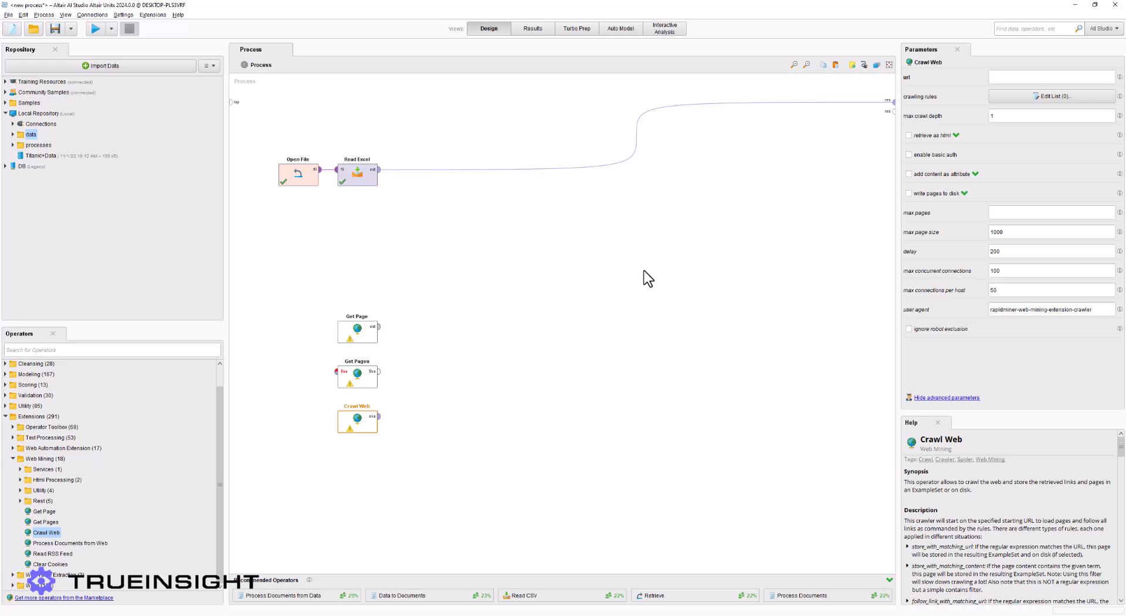
Delete the Get Page, Get Pages and Crawl Web operators from the process
left_click_drag(319, 275, 452, 474)
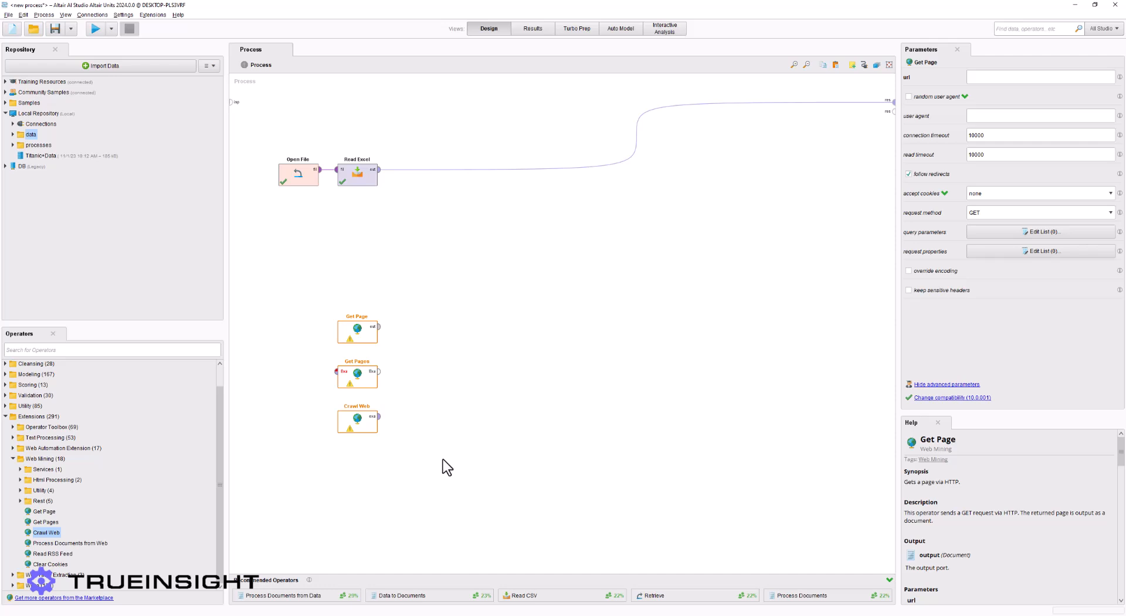
key("Delete")
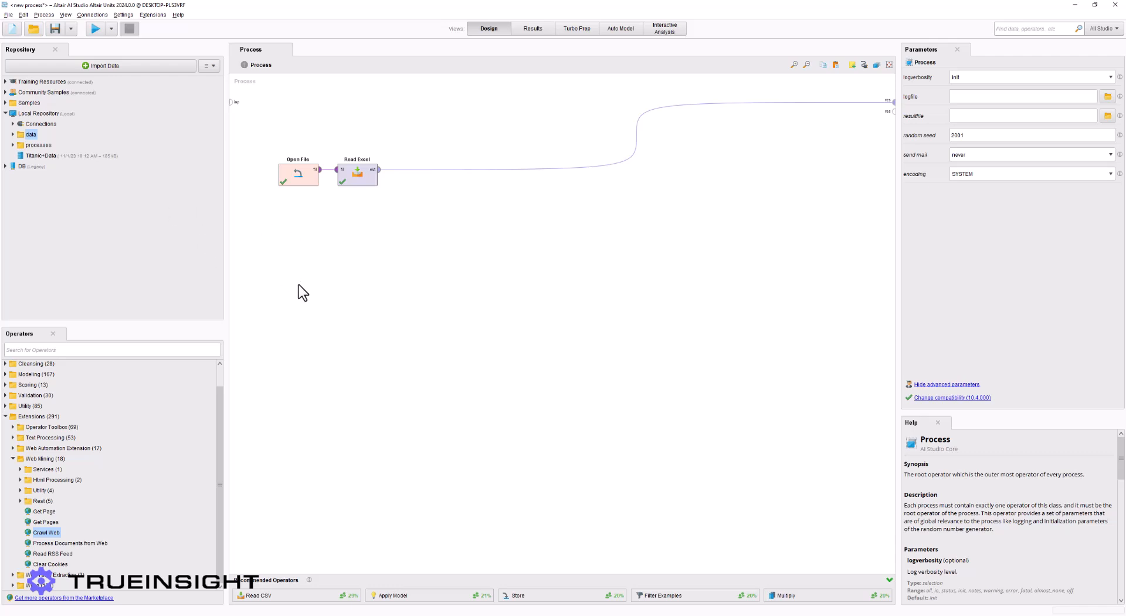
Replace Read Excel's connection to the process result port with a Store operator connected to its output
left_click(638, 140)
key("Delete")
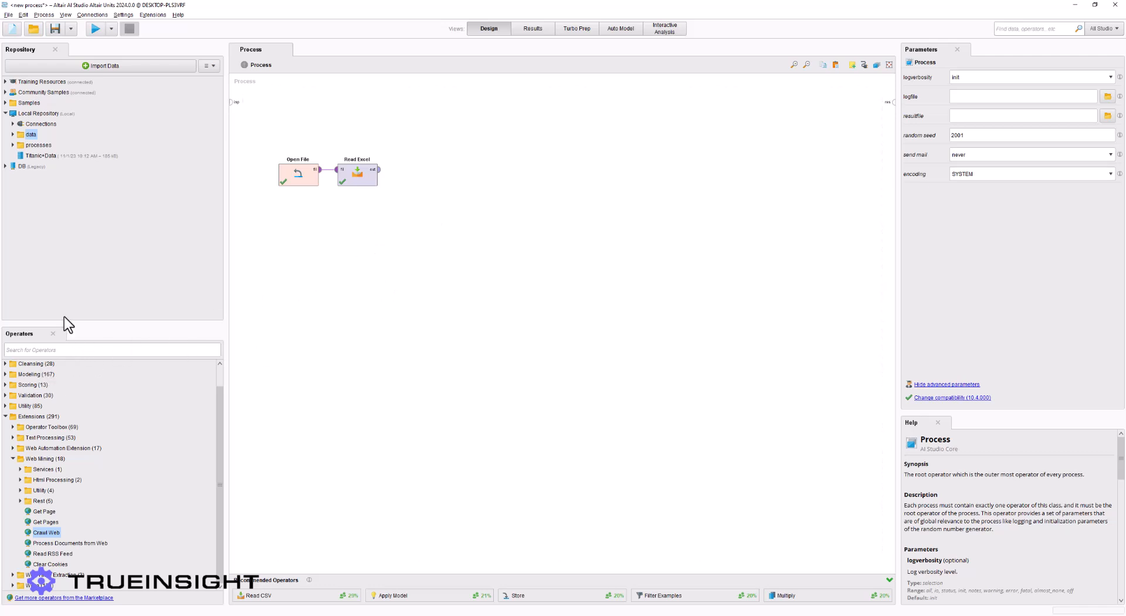
left_click(62, 349)
type("store")
left_click_drag(32, 376, 419, 189)
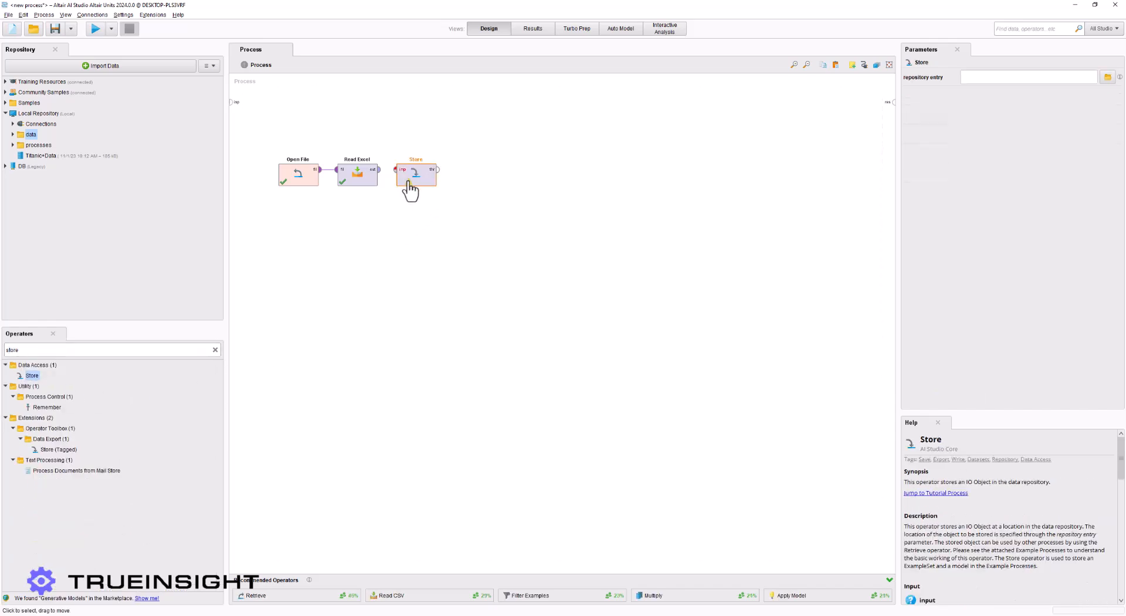
left_click(375, 179)
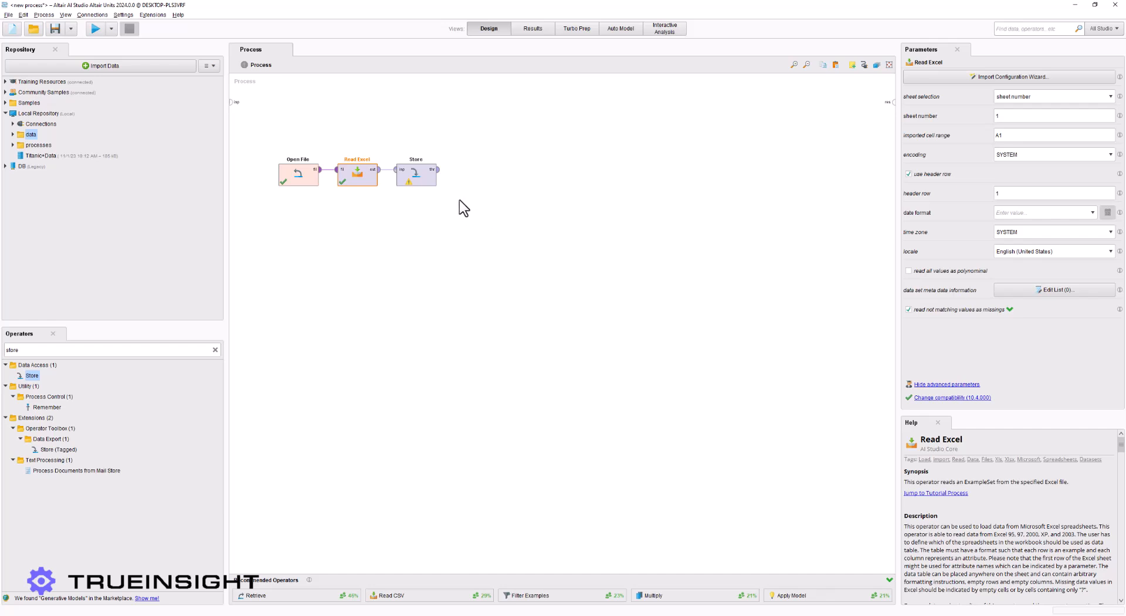
Examine the Store operator's parameters, focusing on its repository entry
left_click(423, 178)
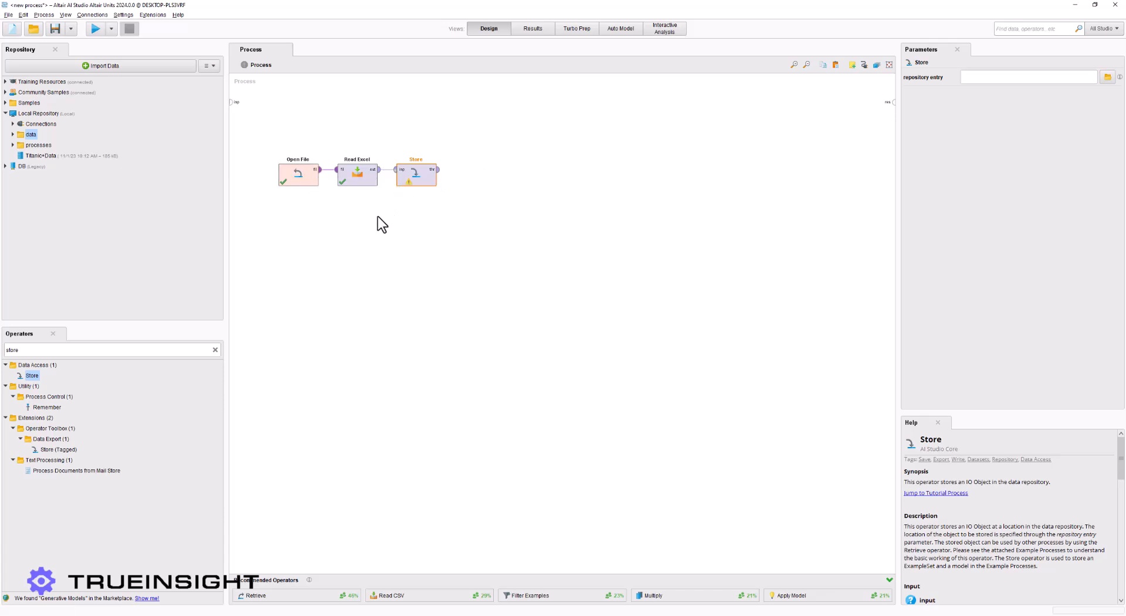
left_click(463, 285)
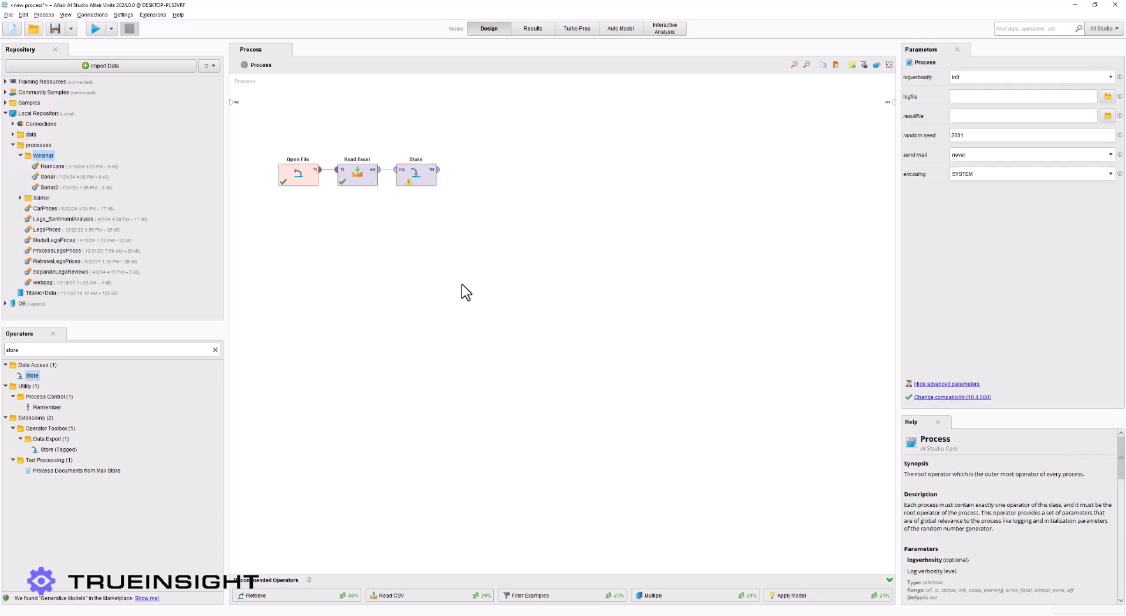
left_click(415, 178)
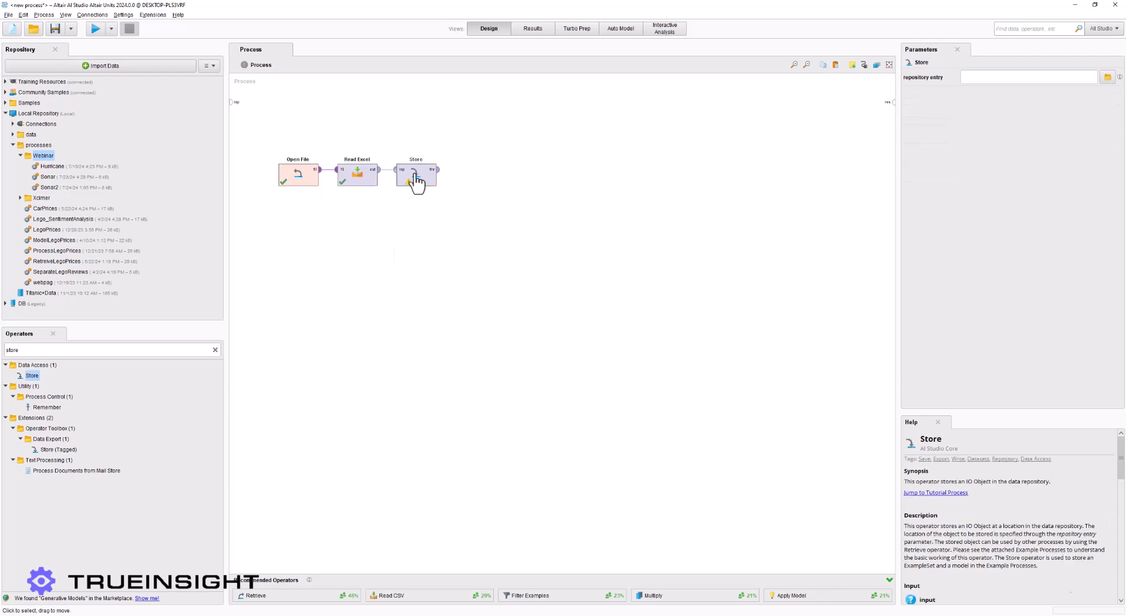
left_click(978, 77)
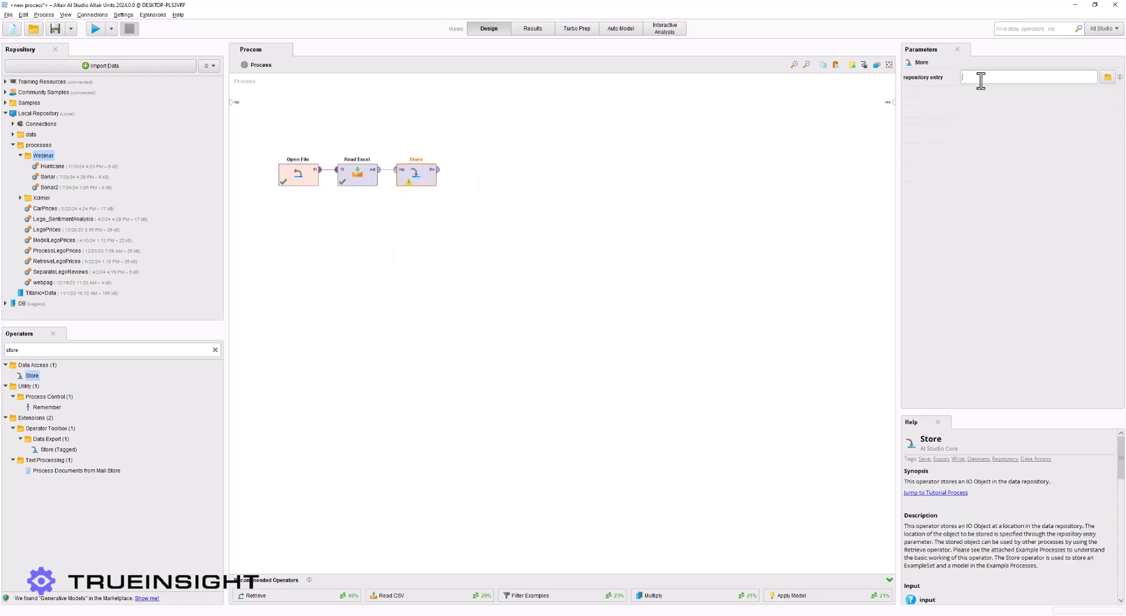
Browse the repository's data folders and locate the Sonar data set among the samples
double_click(21, 135)
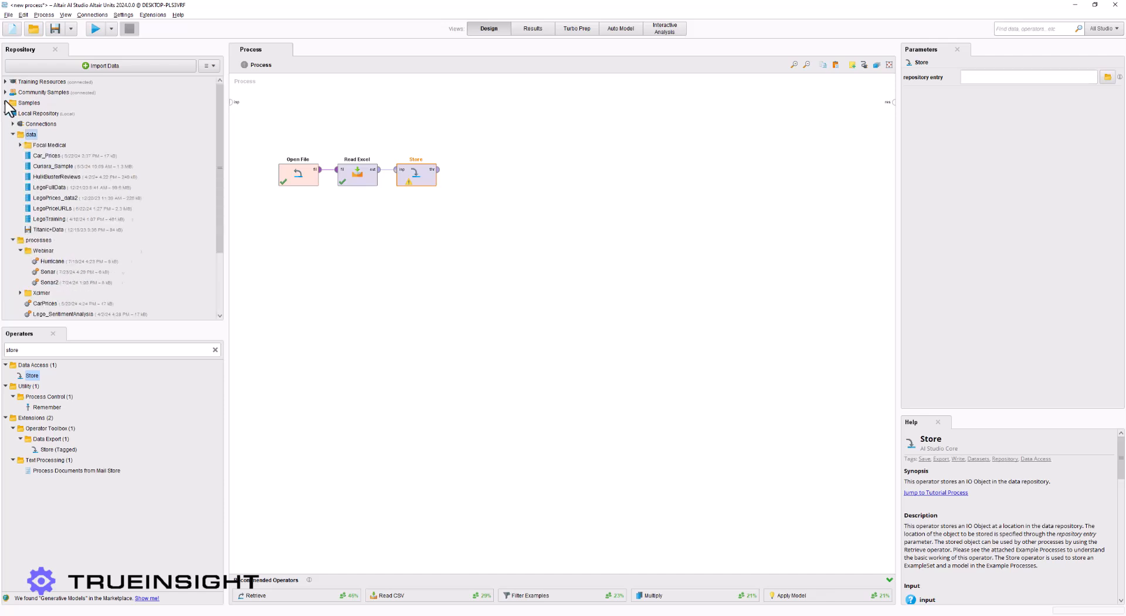
left_click(6, 103)
left_click(12, 114)
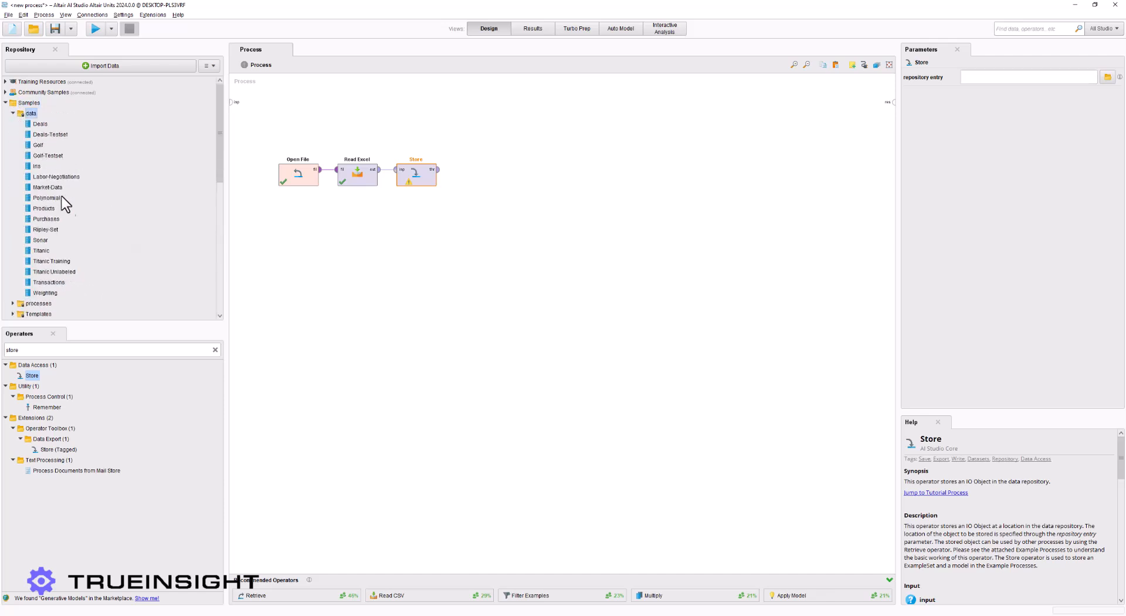
left_click(44, 240)
left_click(989, 82)
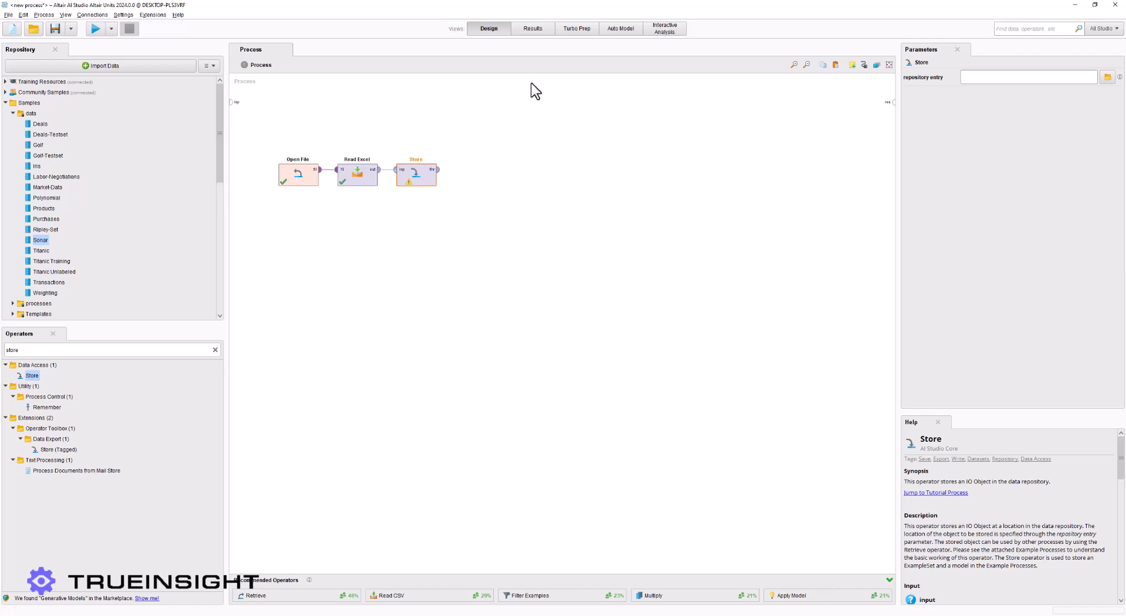
Load the Sonar data set from the Samples data folder into Turbo Prep
left_click(577, 31)
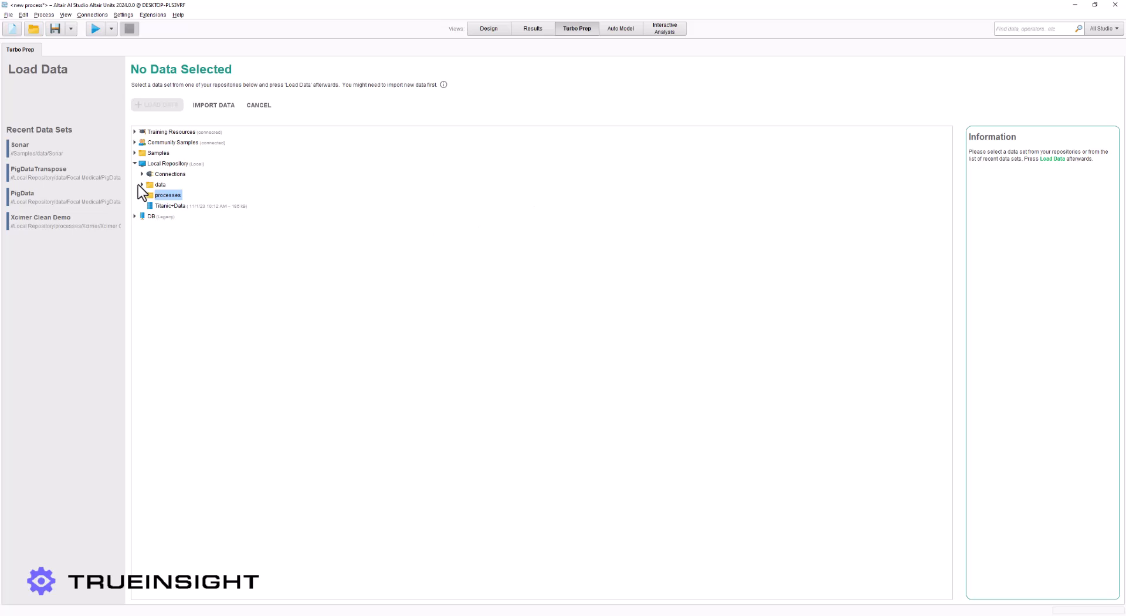
left_click(134, 152)
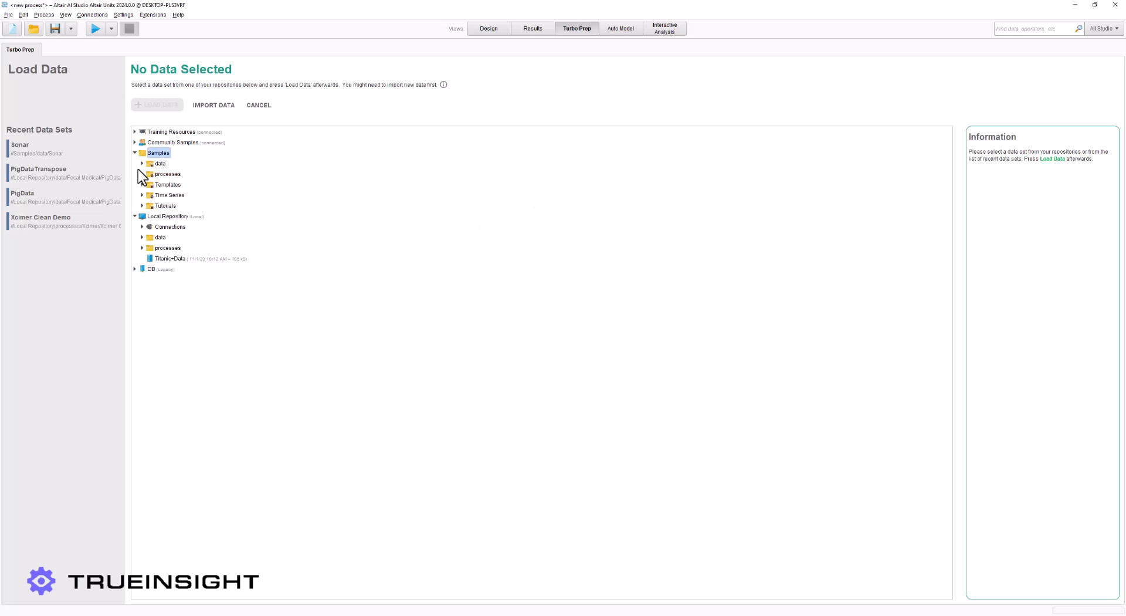
left_click(142, 163)
left_click(170, 291)
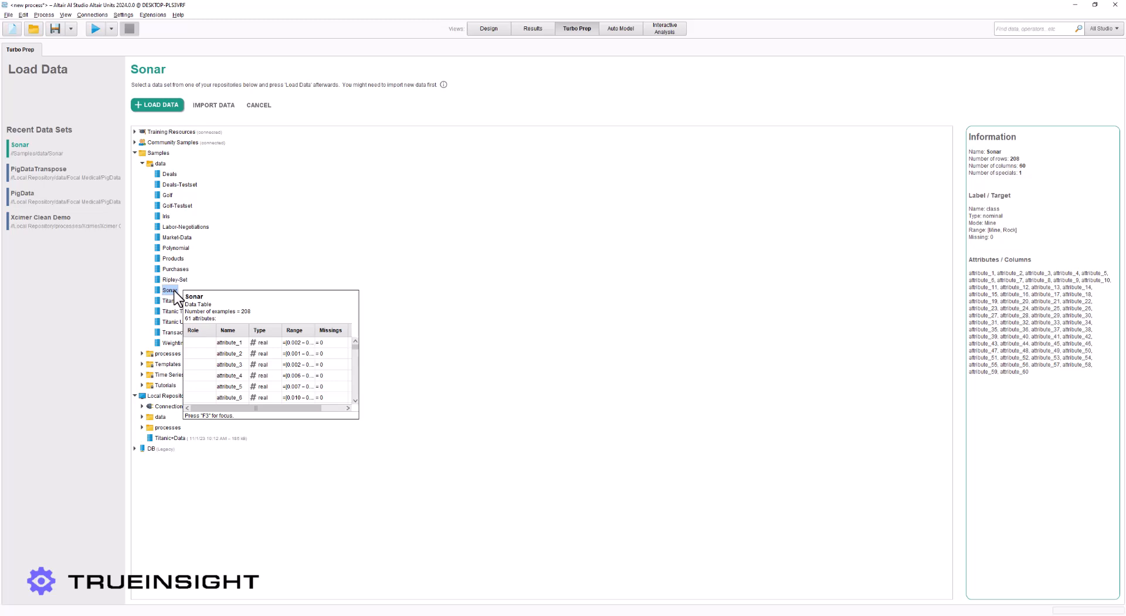
double_click(173, 290)
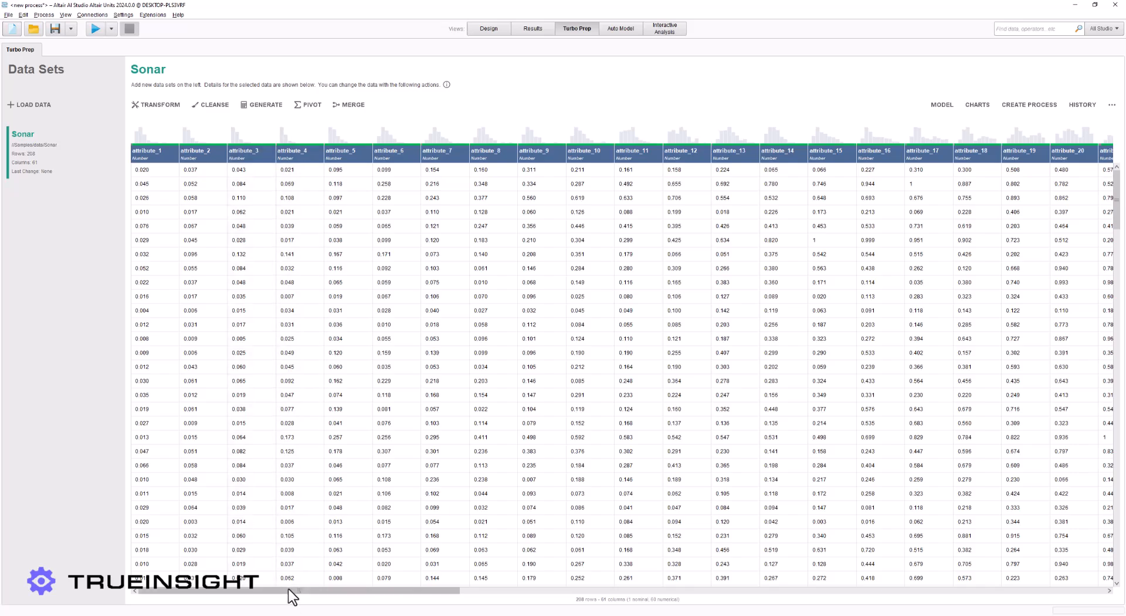
Examine the Sonar table's columns from attribute_1 through to class
left_click_drag(288, 589, 951, 606)
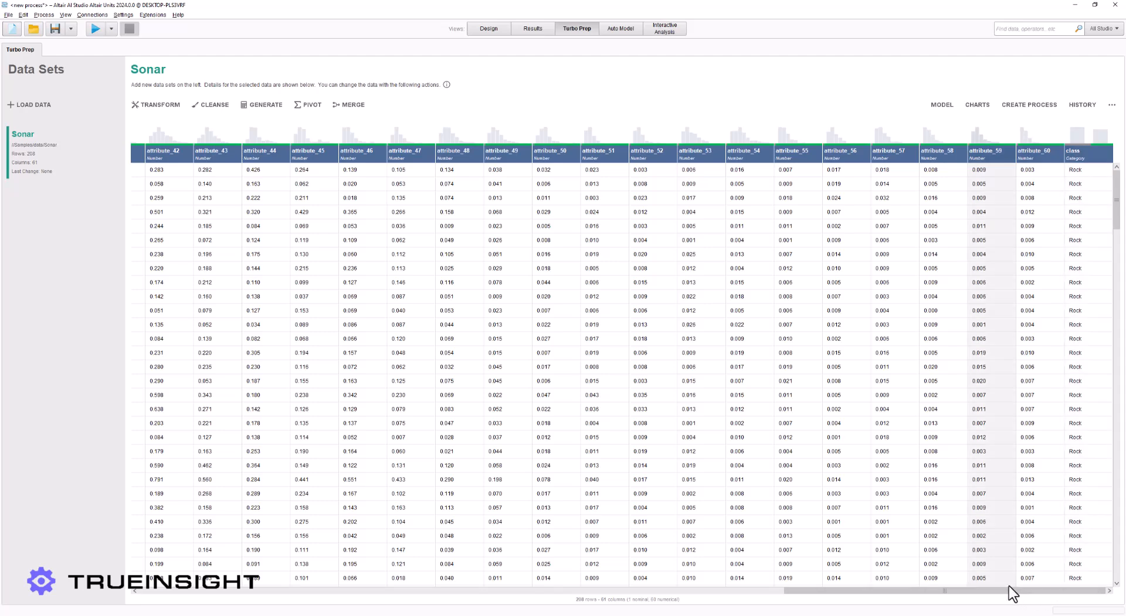
left_click_drag(1006, 591, 251, 559)
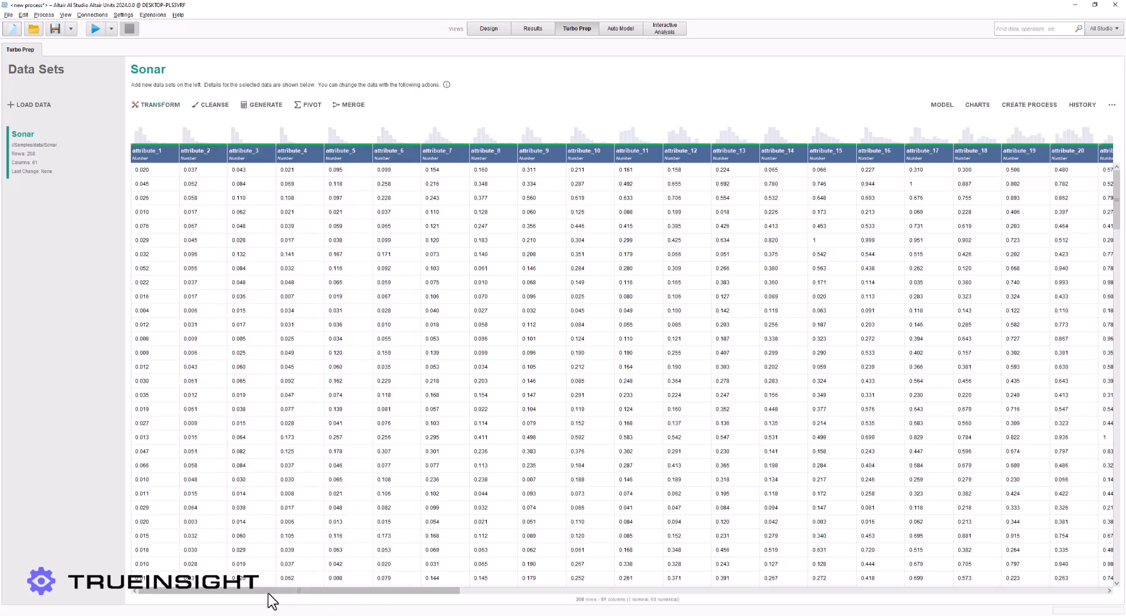
mouse_move(294, 591)
left_mouse_down()
mouse_move(558, 604)
mouse_move(277, 606)
left_mouse_up()
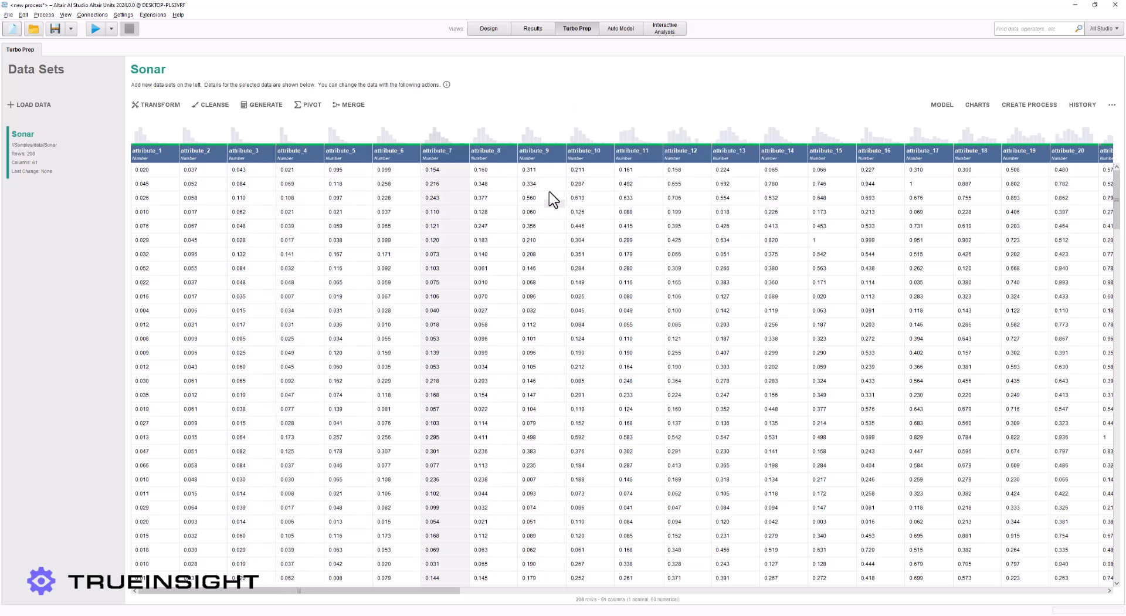
Start transforming the Sonar data and examine the type-change options for the class column
left_click(160, 106)
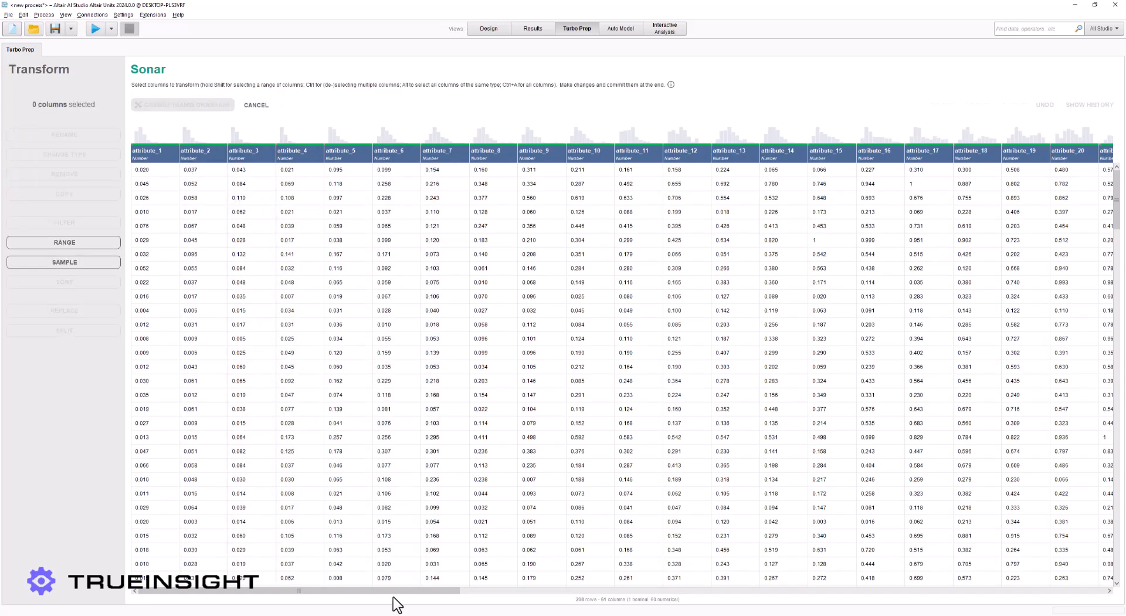
left_click_drag(397, 591, 1093, 591)
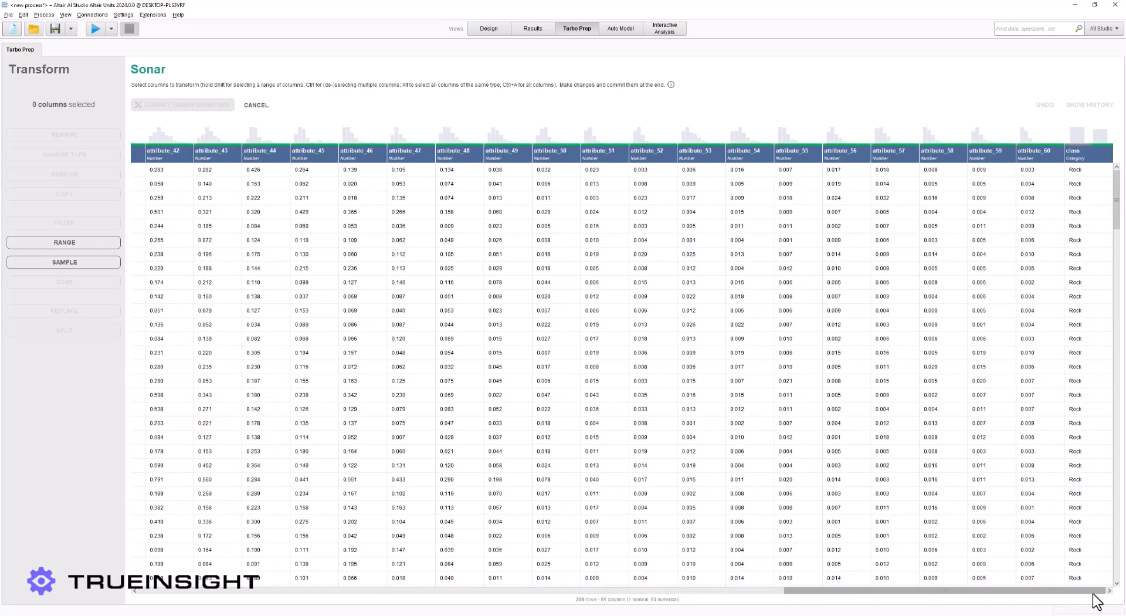
left_click(1082, 150)
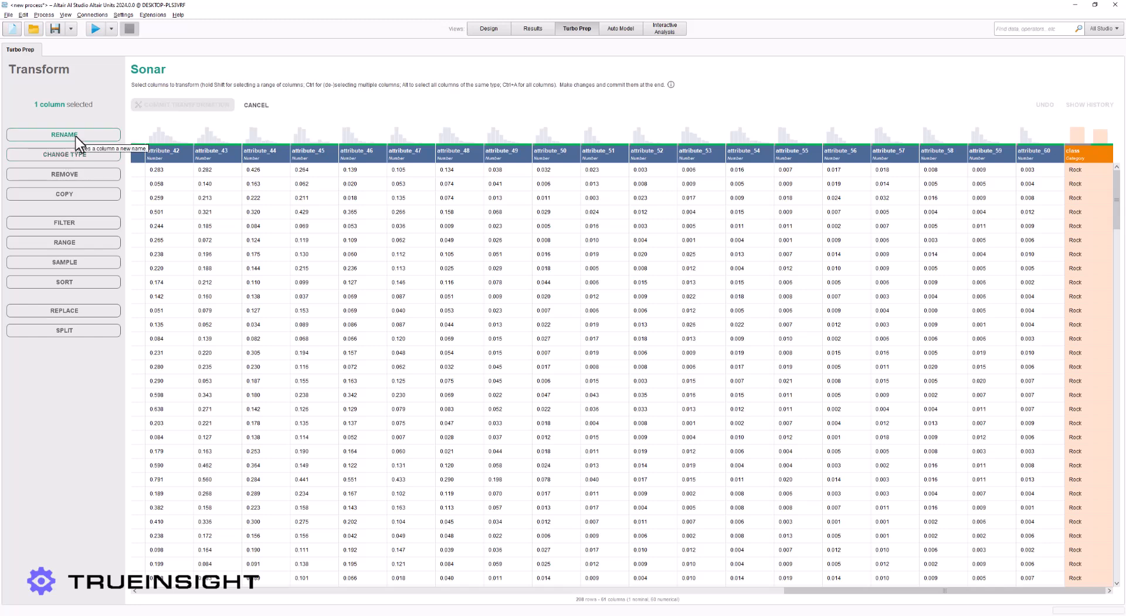
left_click(71, 155)
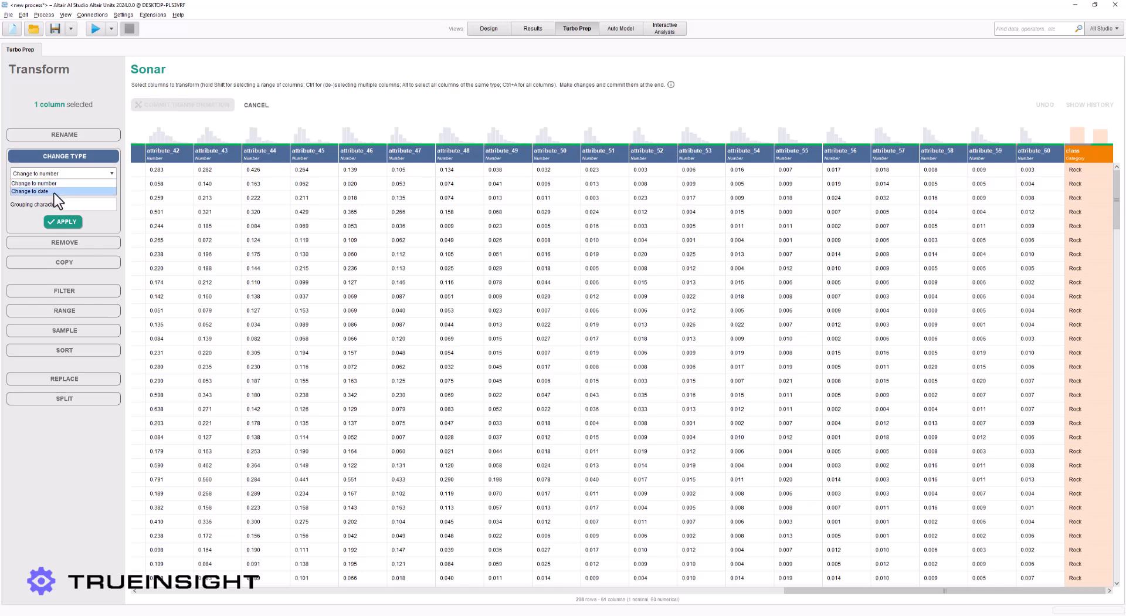
left_click(71, 182)
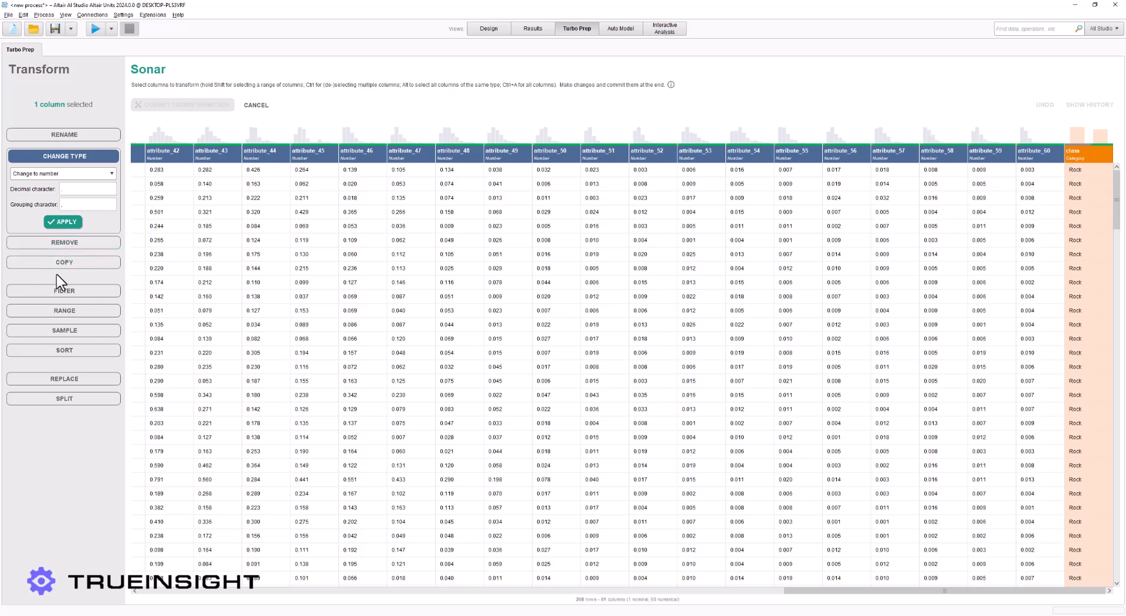
Set up a filter on the class column for values that equal Rock
left_click(75, 292)
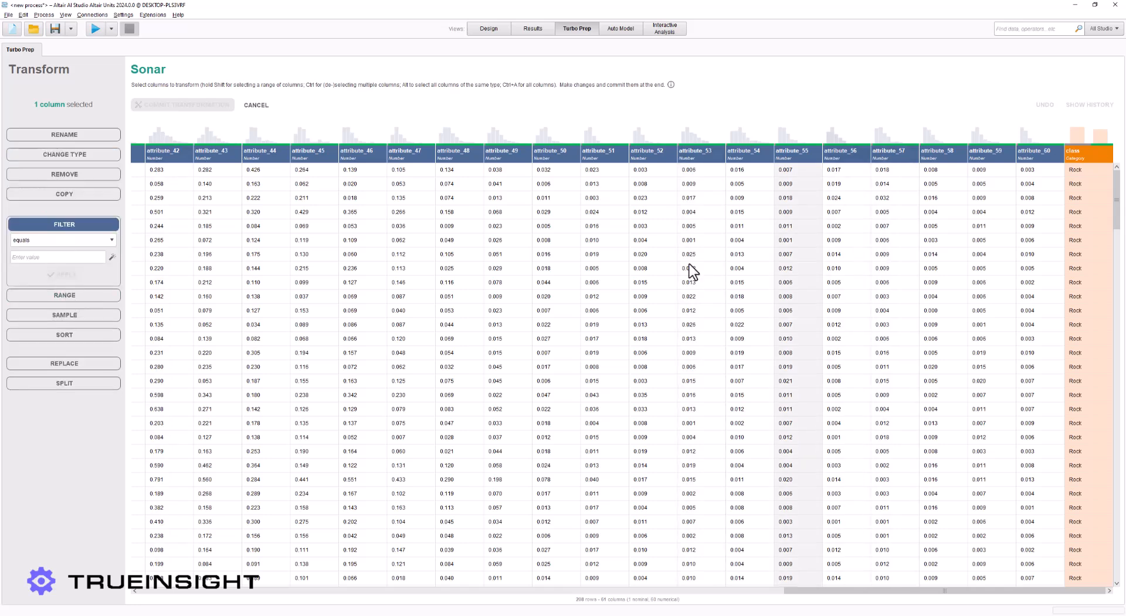
left_click(79, 258)
type("Rock")
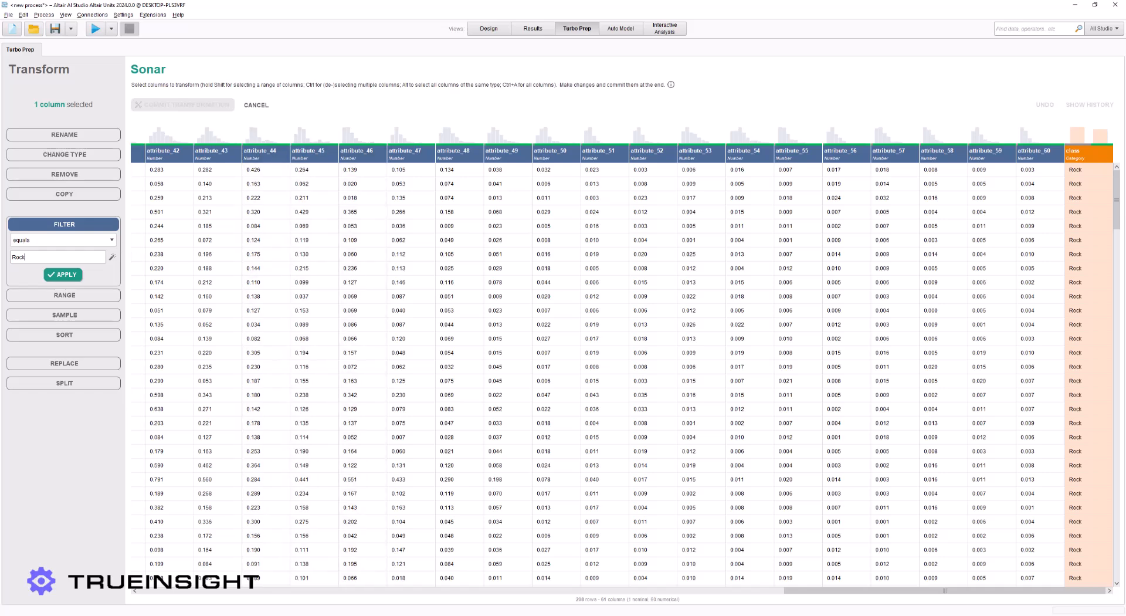
Examine the available filter conditions for the class column and cancel the transformation
left_click(104, 224)
left_click(111, 240)
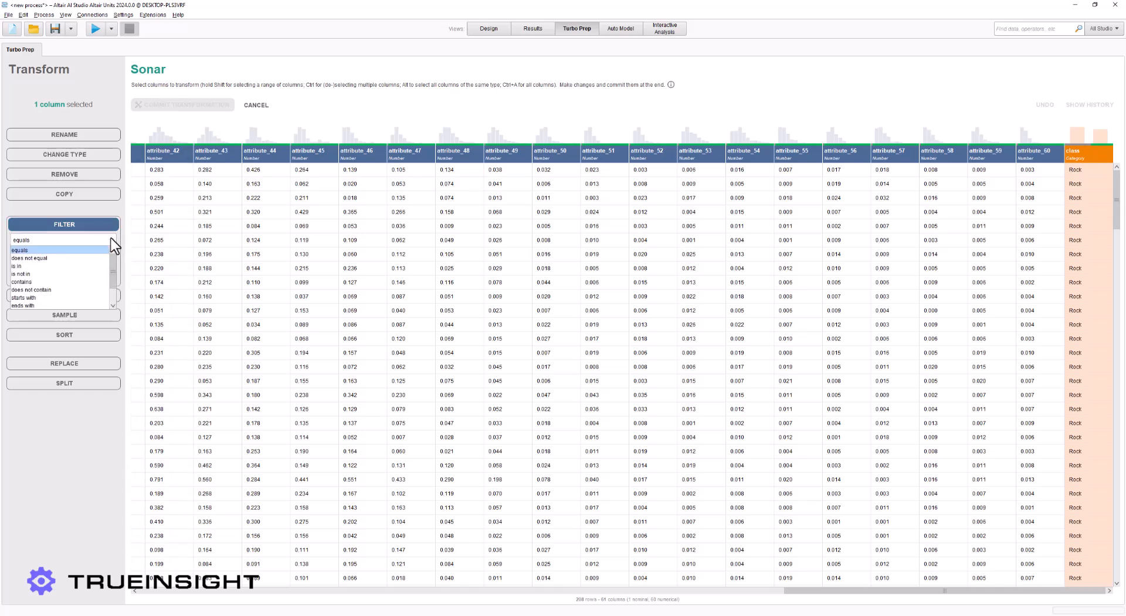
scroll(59, 277, "down", 1)
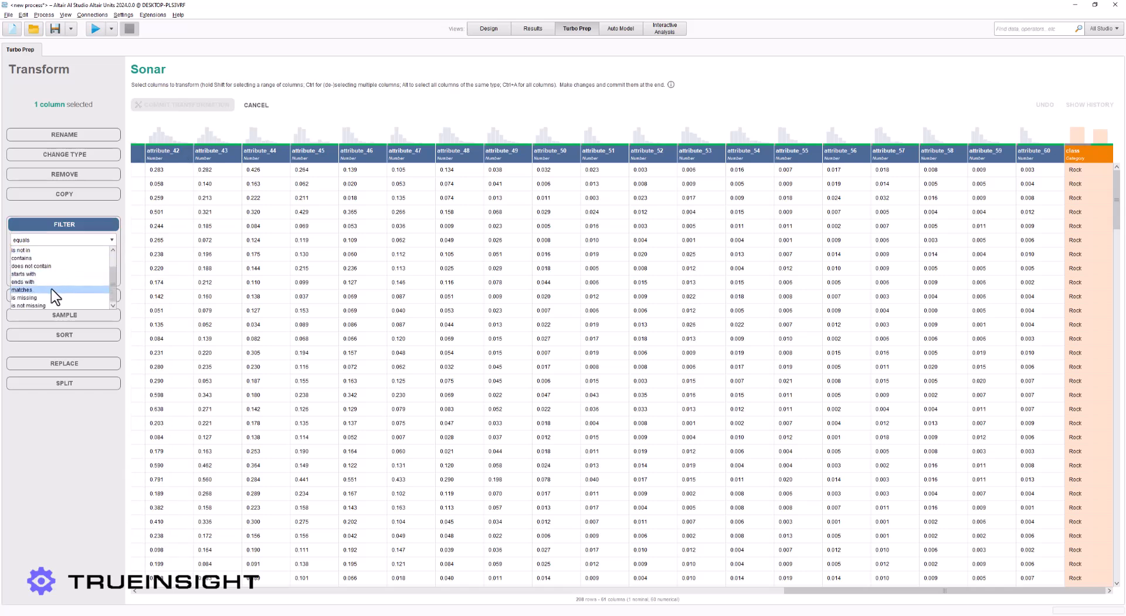
scroll(61, 297, "up", 1)
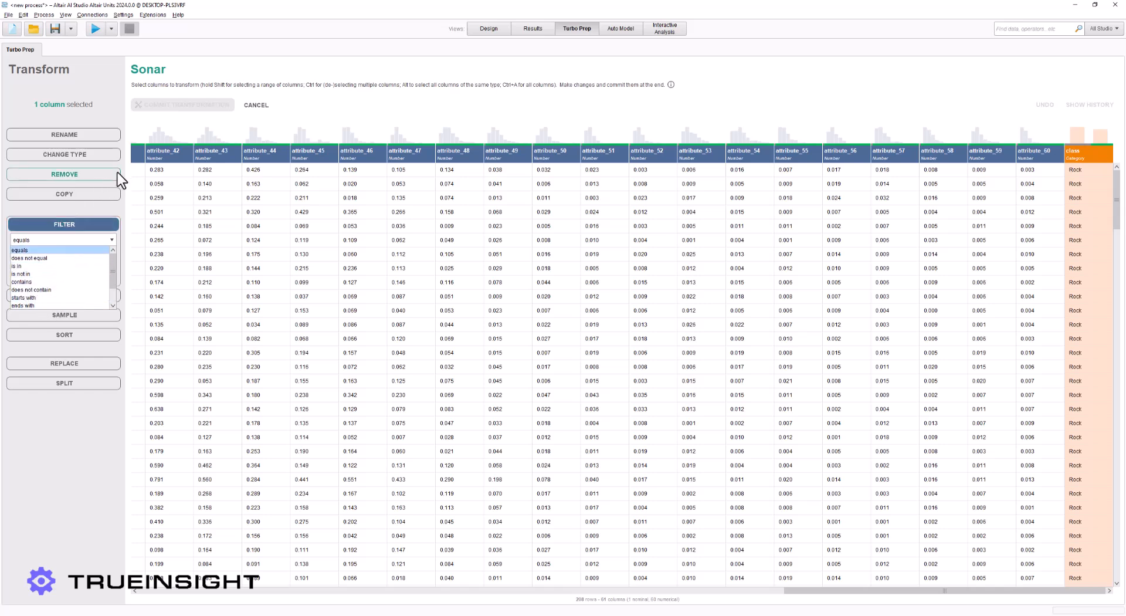
left_click(256, 105)
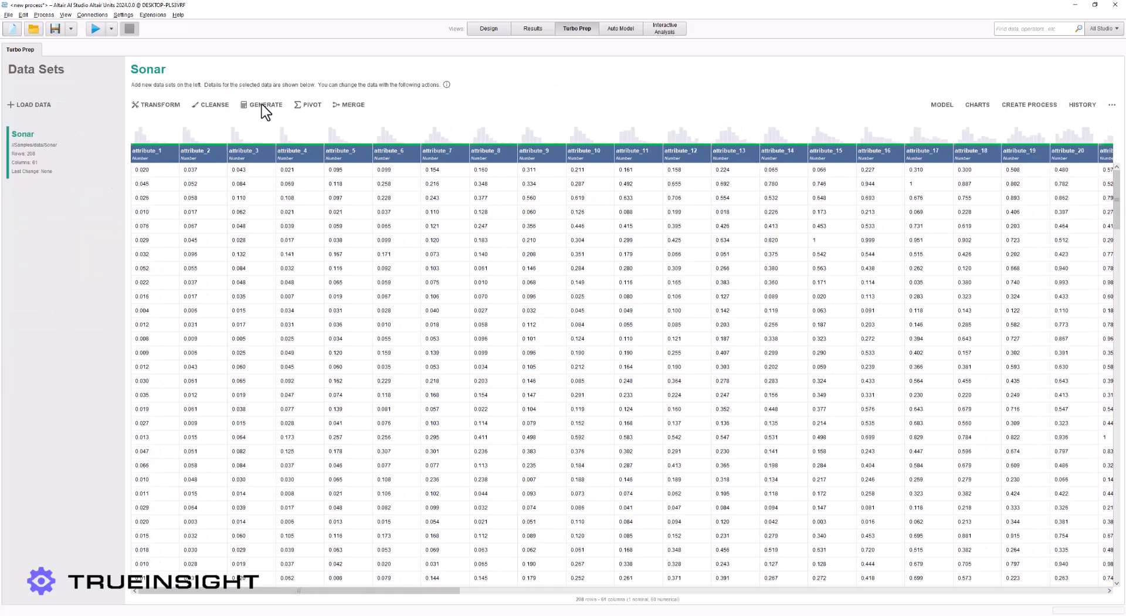
Examine the cleansing options for the attribute_15 column and leave the cleansing mode without changes
left_click(219, 107)
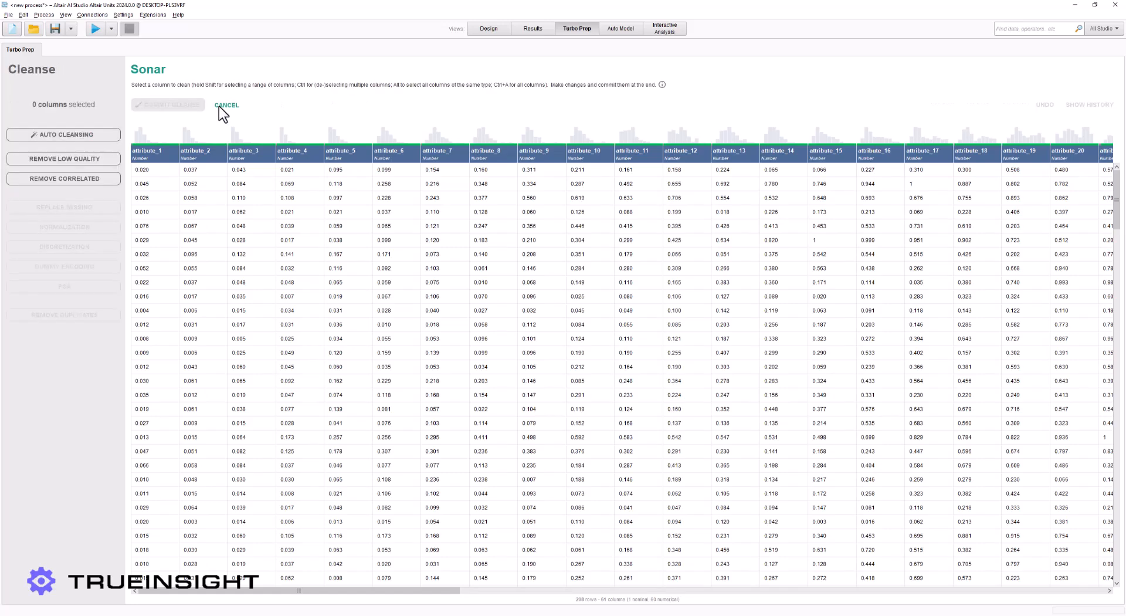
left_click(841, 161)
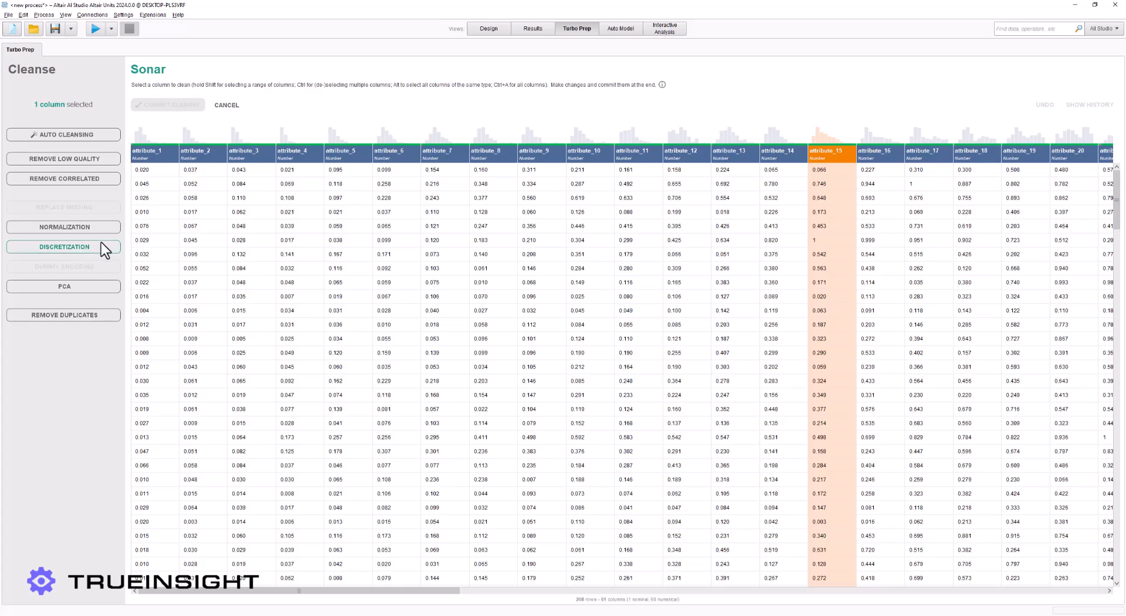
left_click_drag(431, 590, 1073, 563)
left_click_drag(1052, 604, 1062, 596)
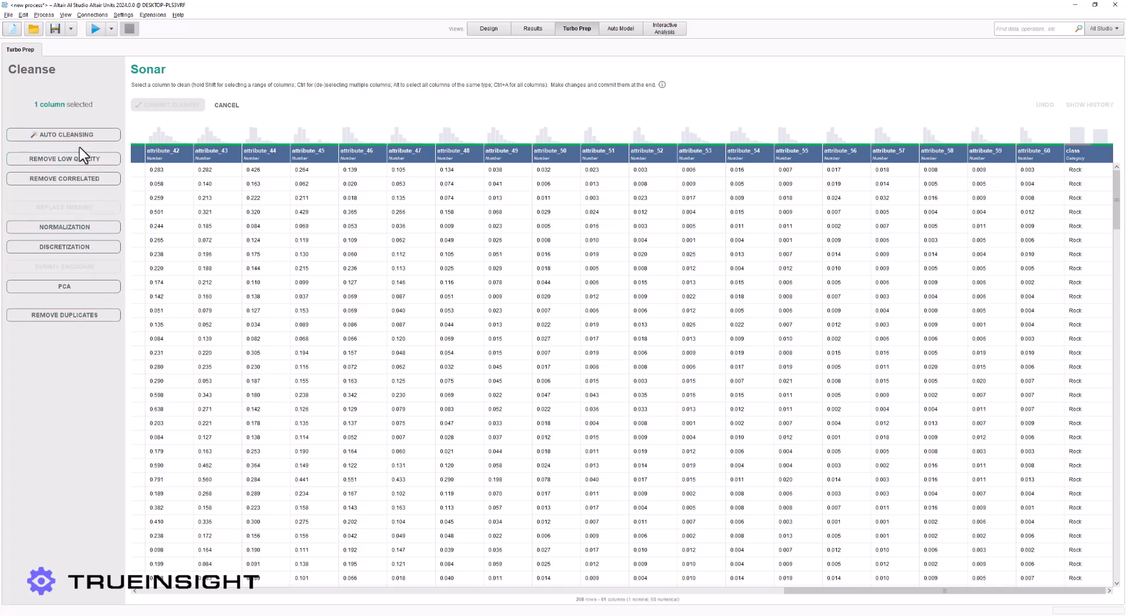
left_click(227, 105)
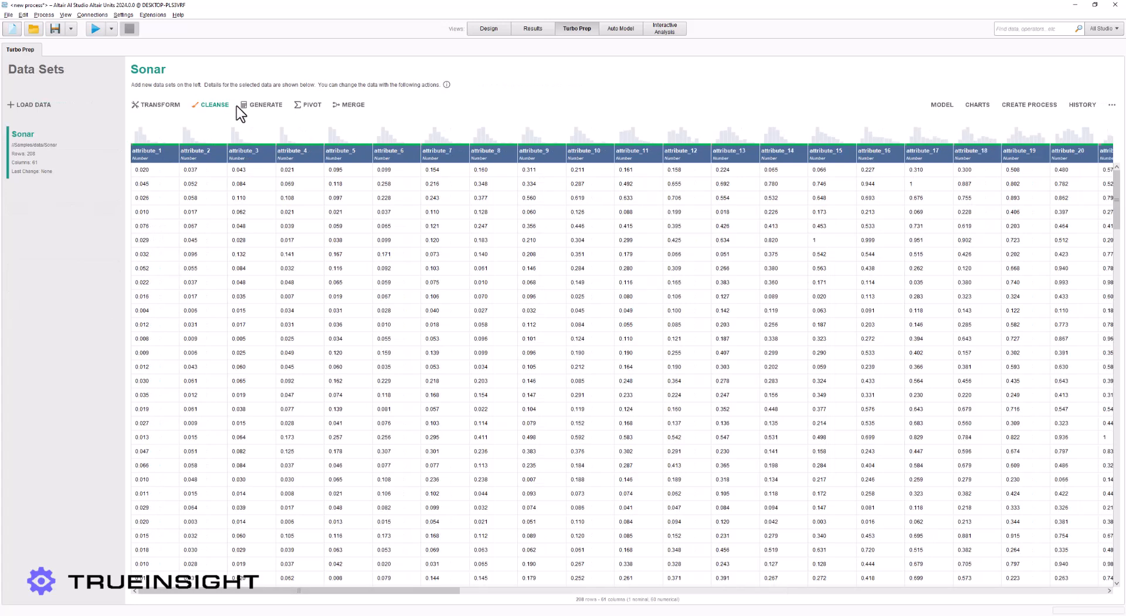
Start generating a new column for the Sonar data and name it Product12
left_click(268, 113)
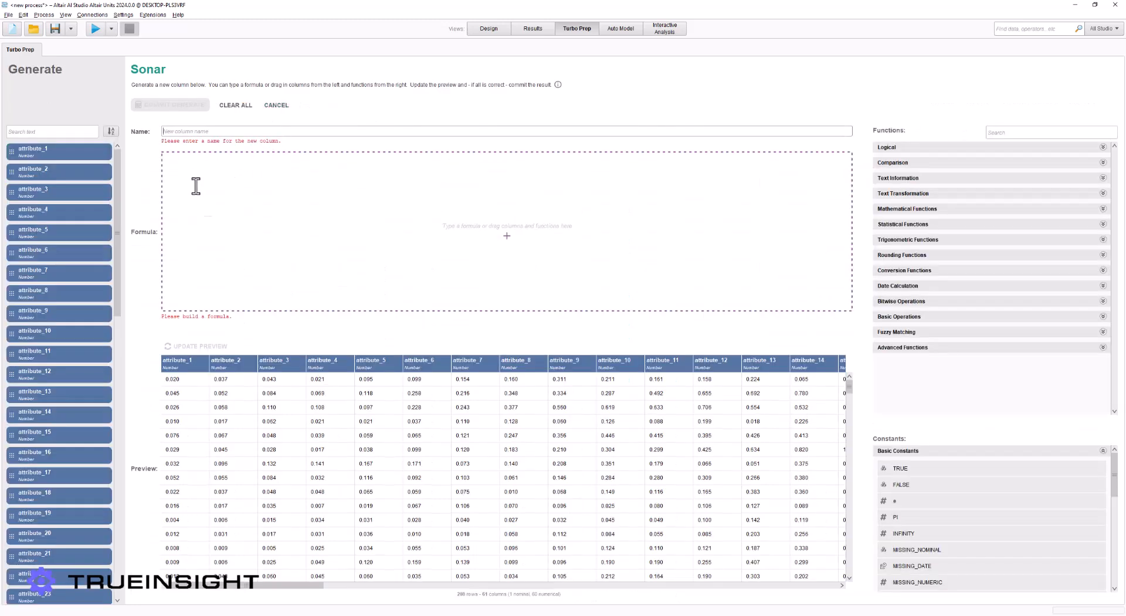
left_click_drag(234, 586, 775, 583)
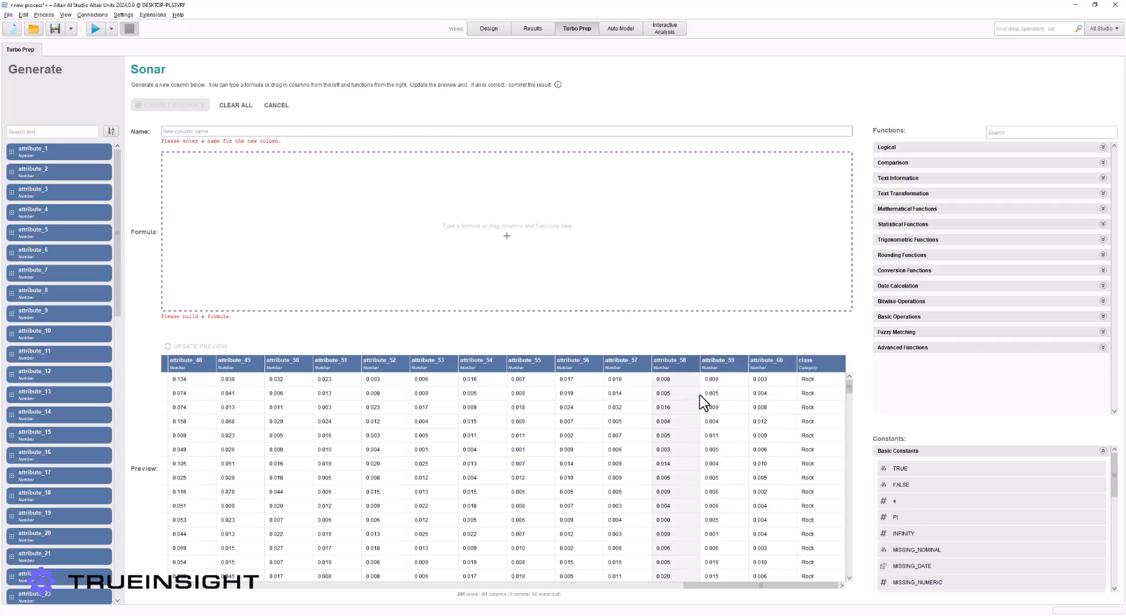
left_click_drag(769, 586, 241, 586)
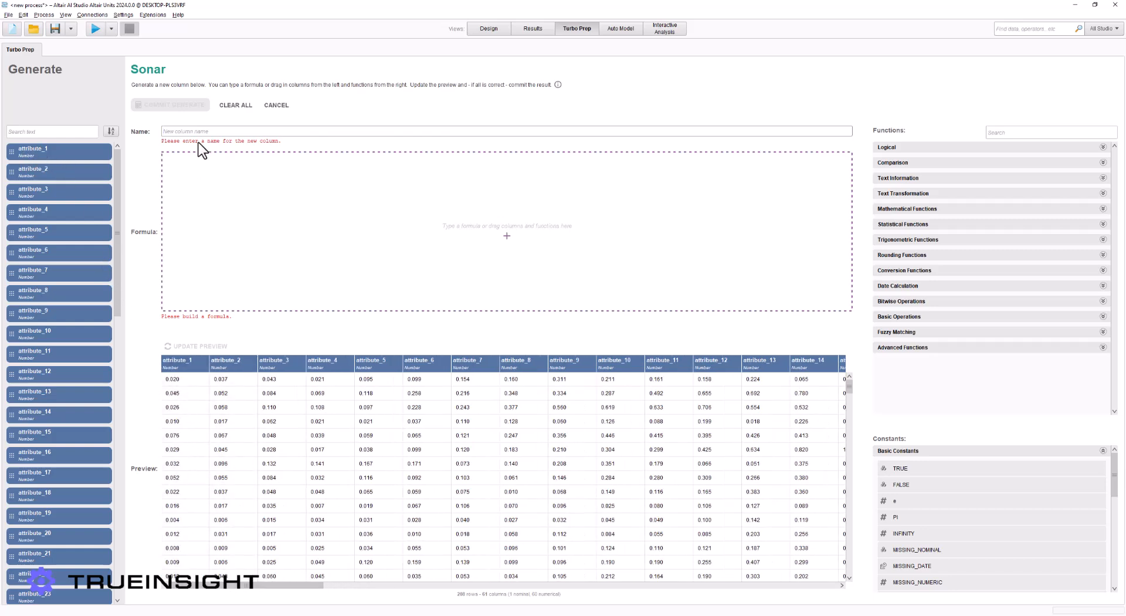
type("P")
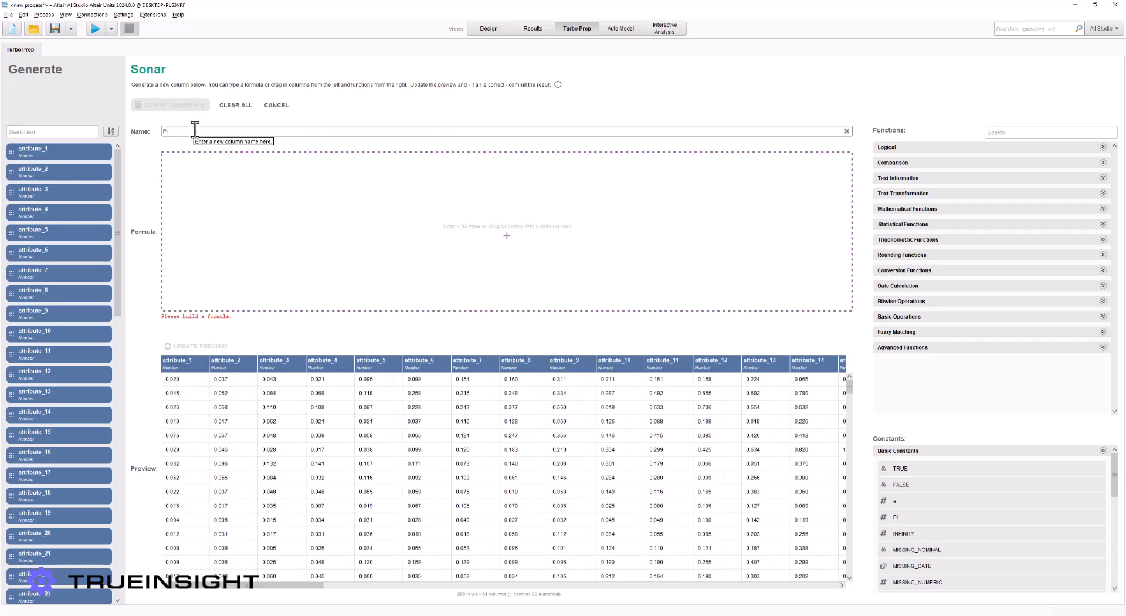
type("roduct12")
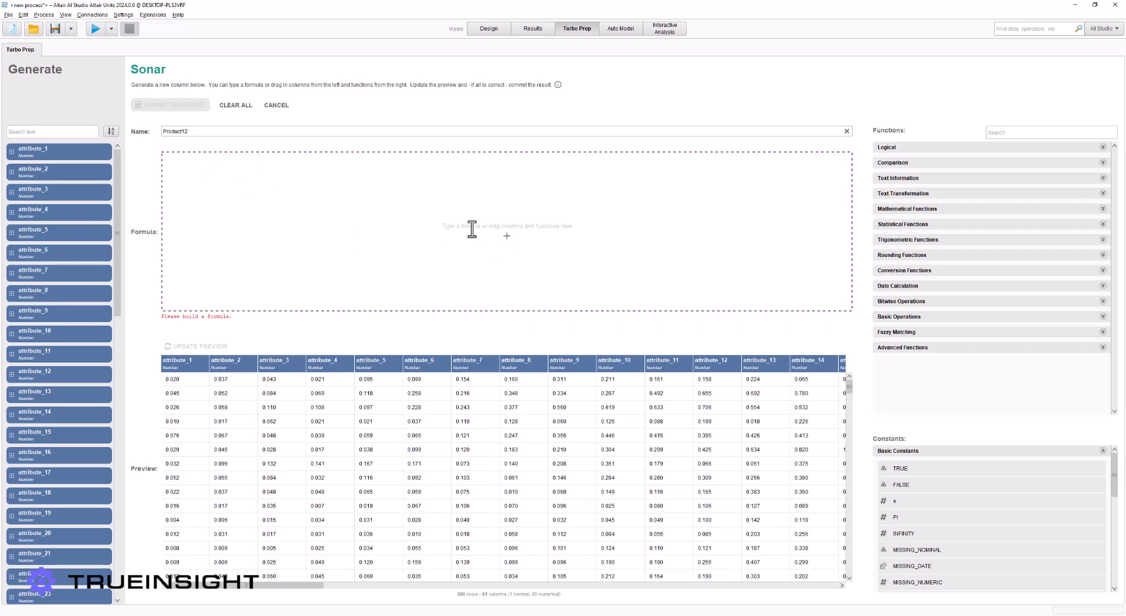
Build the new column's formula as [attribute_1]*[attribute_2]
left_click_drag(54, 152, 239, 172)
type("*")
left_click_drag(301, 182, 301, 181)
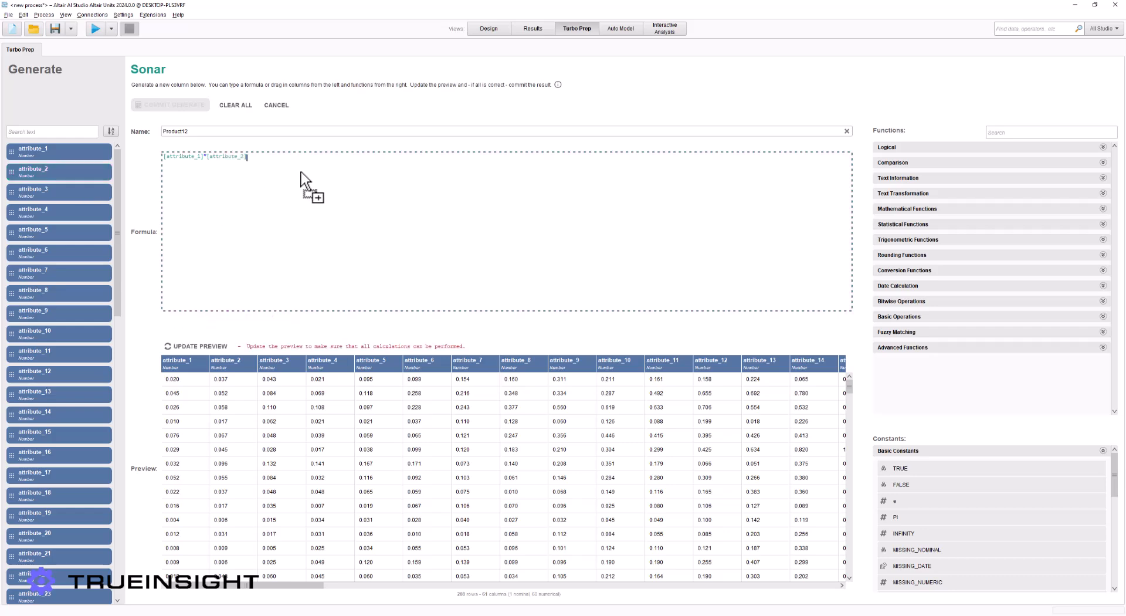
Update the preview of the Product12 column and discard the generated column
left_click(210, 347)
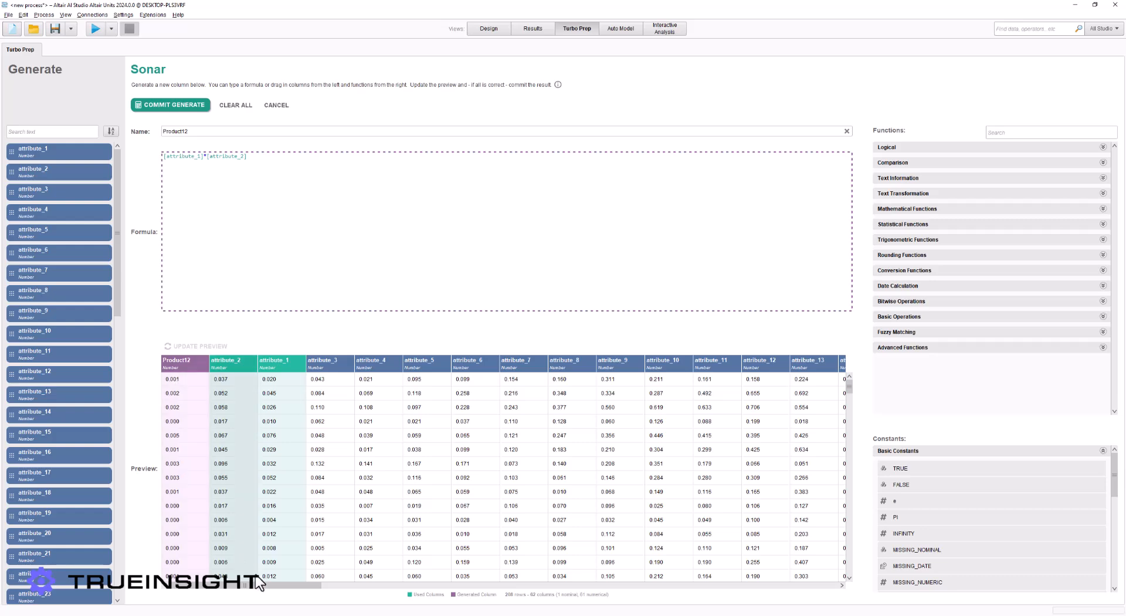
left_click_drag(261, 582, 221, 593)
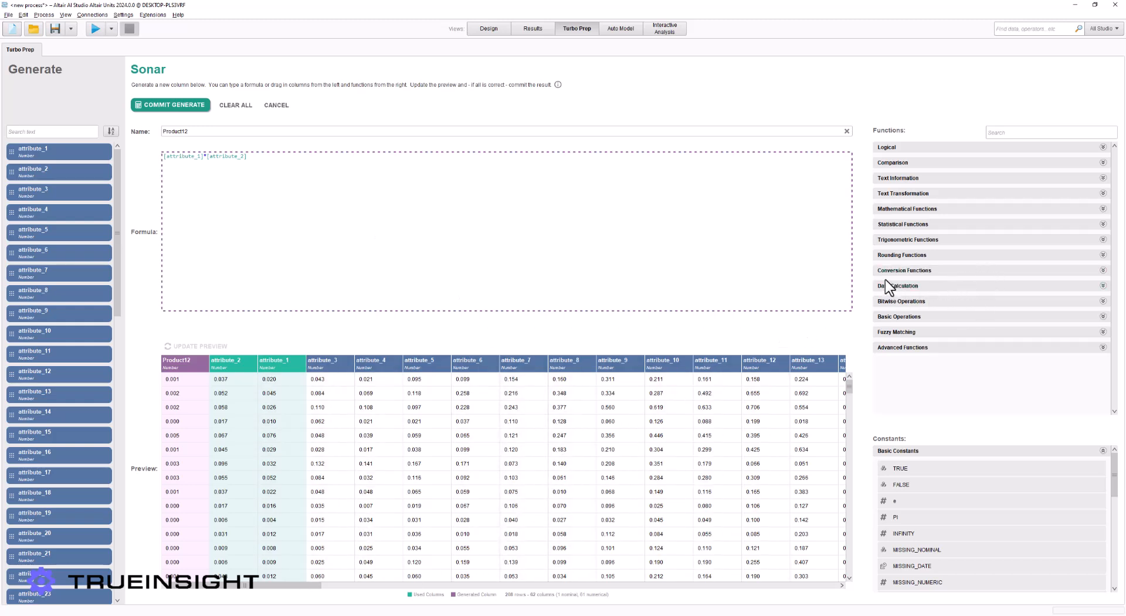
left_click(267, 105)
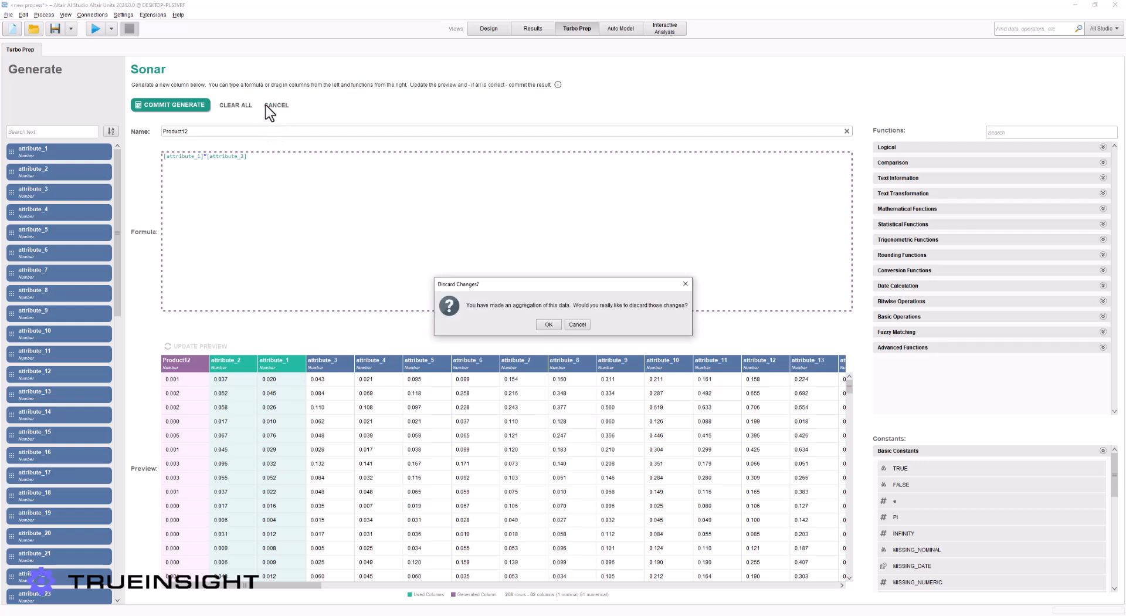
left_click(546, 324)
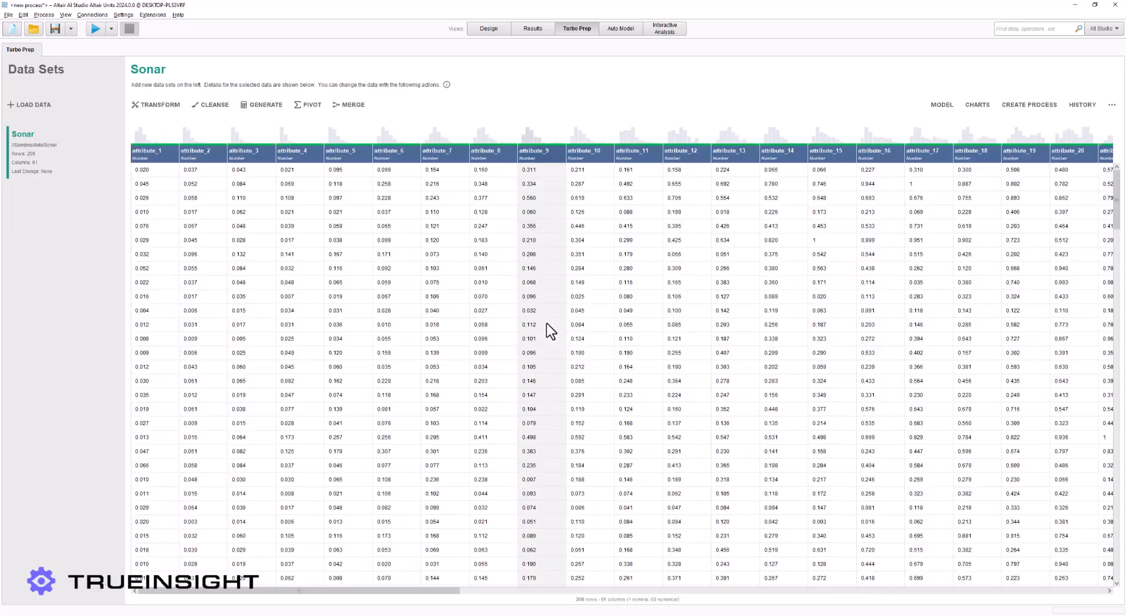
Build a pivot of the Sonar data with attribute_1 as column grouping and class as group-by, and discard it
left_click(311, 105)
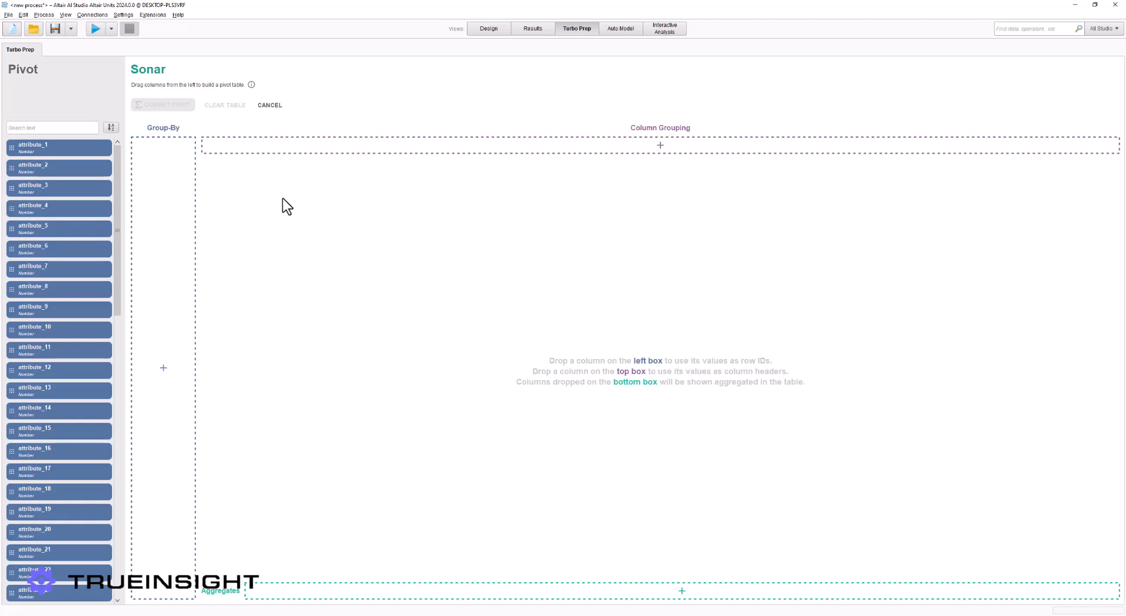
left_click_drag(49, 145, 269, 146)
left_click_drag(120, 169, 87, 541)
left_click_drag(68, 594, 171, 309)
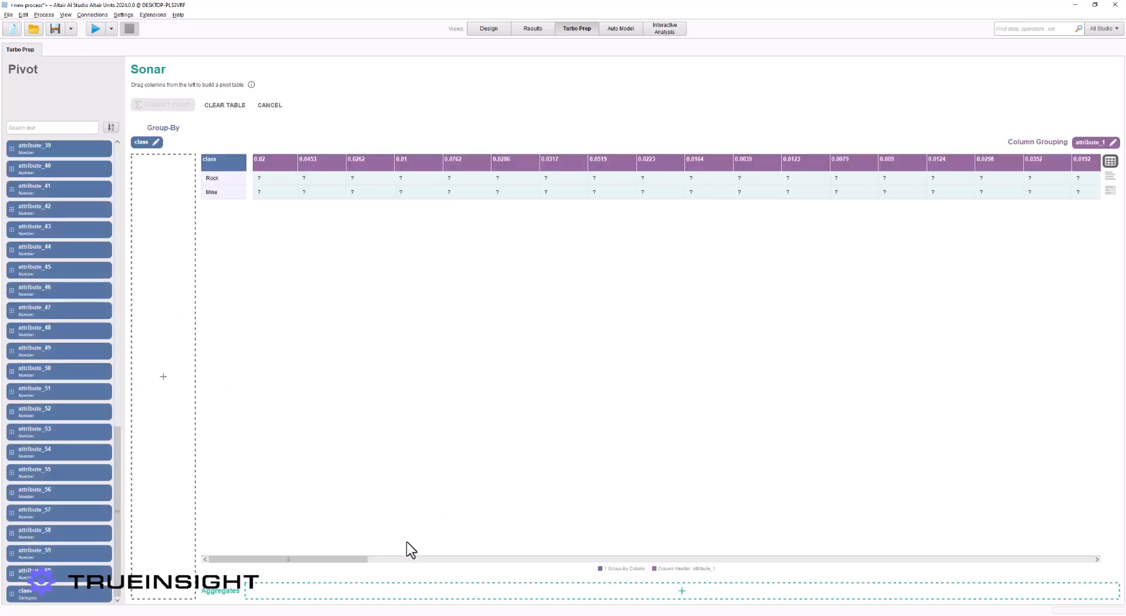
mouse_move(342, 559)
left_mouse_down()
mouse_move(948, 541)
mouse_move(350, 538)
mouse_move(833, 553)
mouse_move(1011, 550)
mouse_move(1068, 534)
mouse_move(913, 551)
mouse_move(734, 532)
mouse_move(332, 545)
left_mouse_up()
left_click(274, 105)
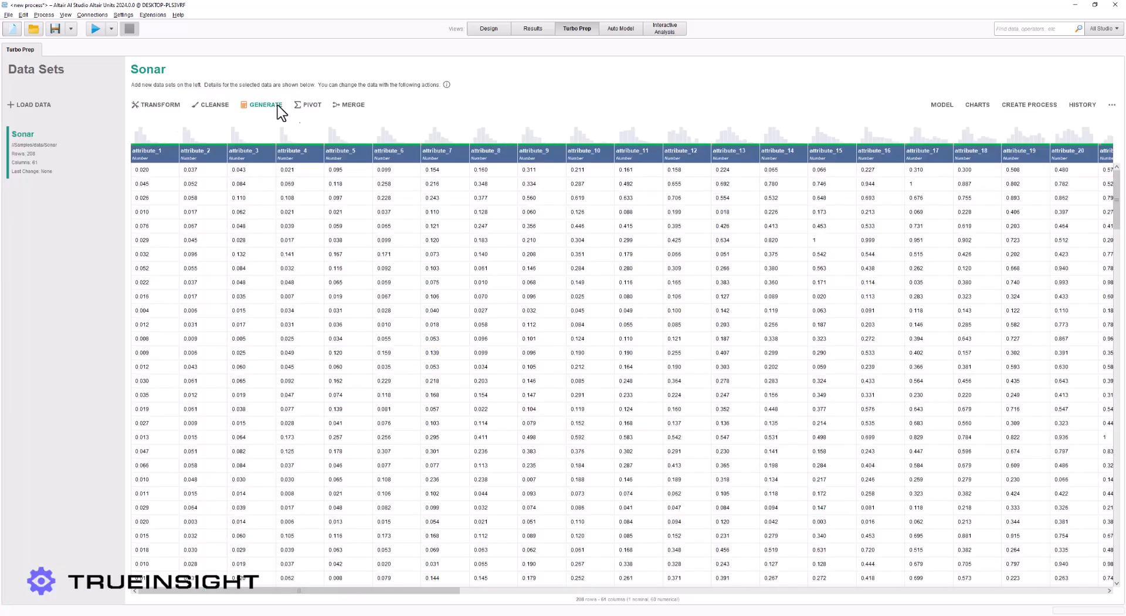
Examine the merge options for the Sonar data set and leave without merging
left_click(351, 108)
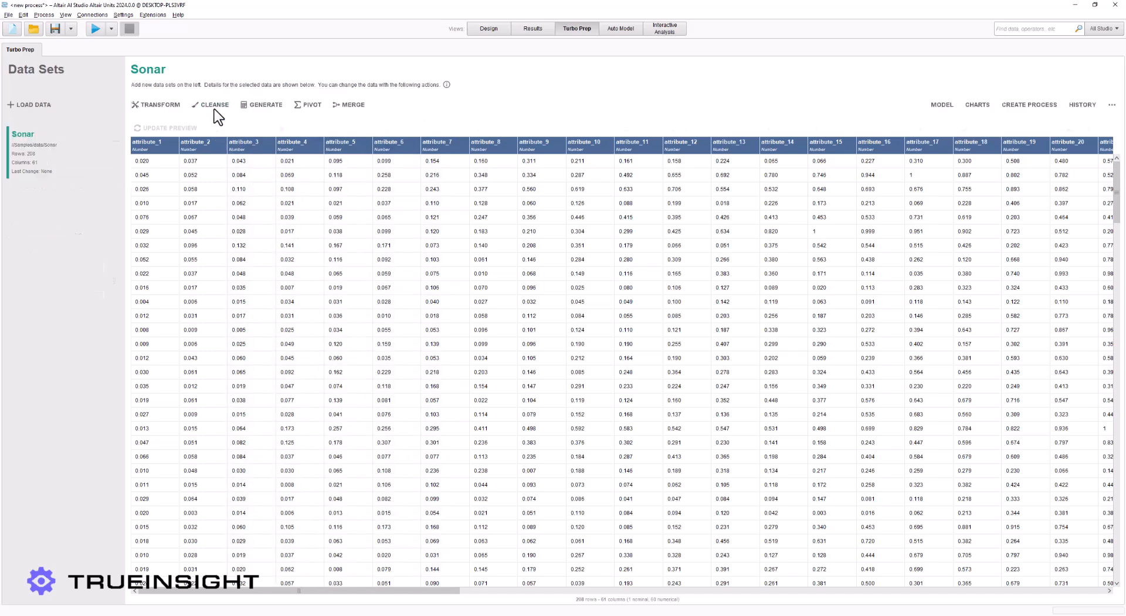
left_click(218, 110)
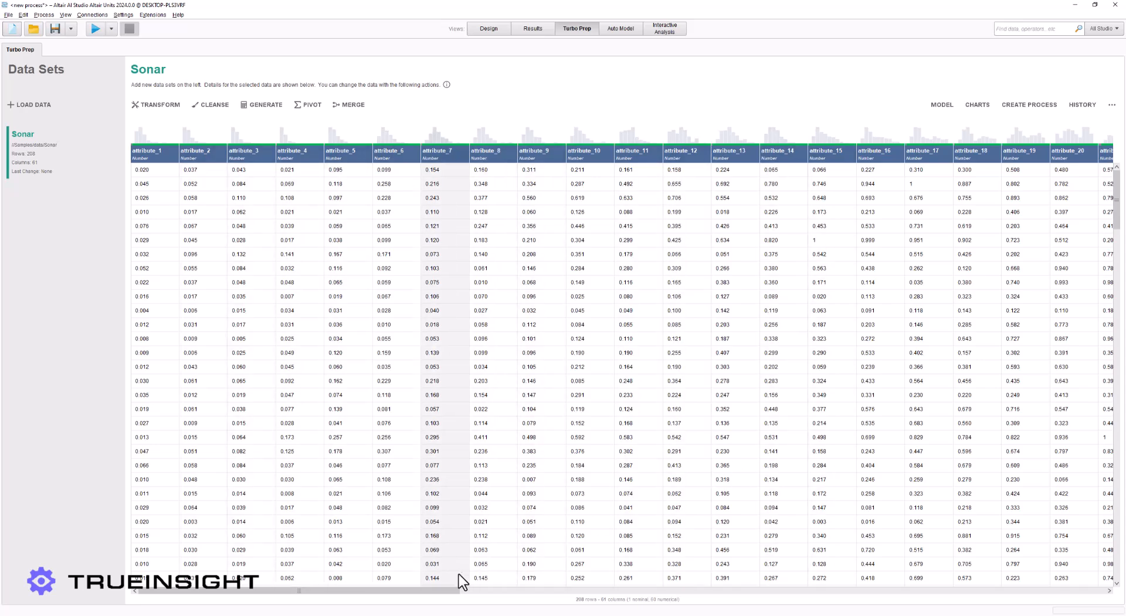
mouse_move(425, 591)
left_mouse_down()
mouse_move(889, 603)
mouse_move(362, 588)
left_mouse_up()
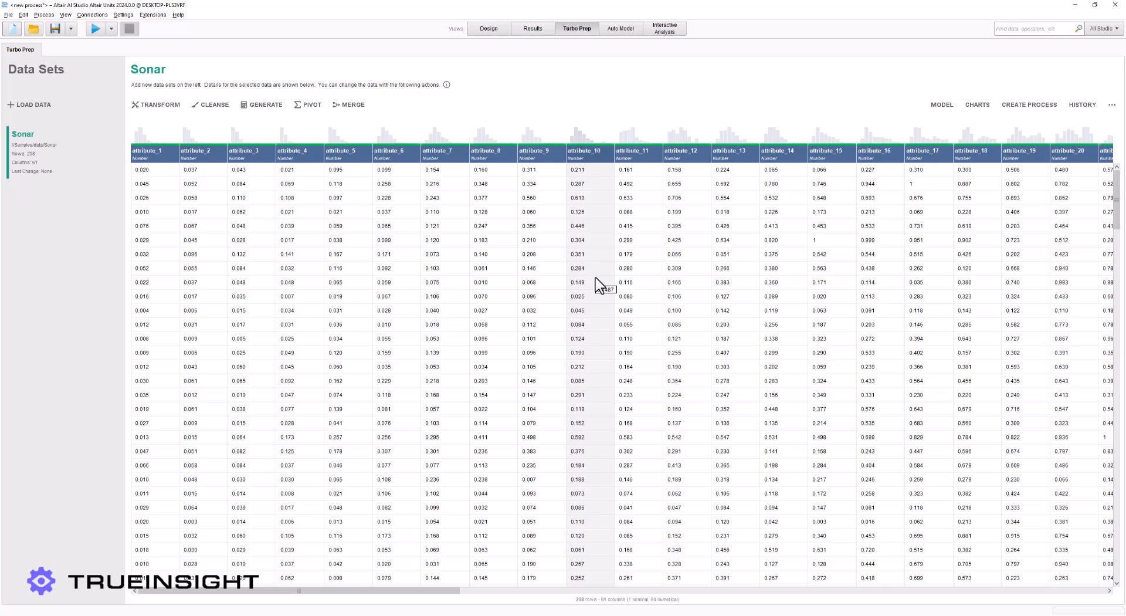
Start a new Auto Model using the Sonar sample data set and proceed to the task selection
left_click(621, 29)
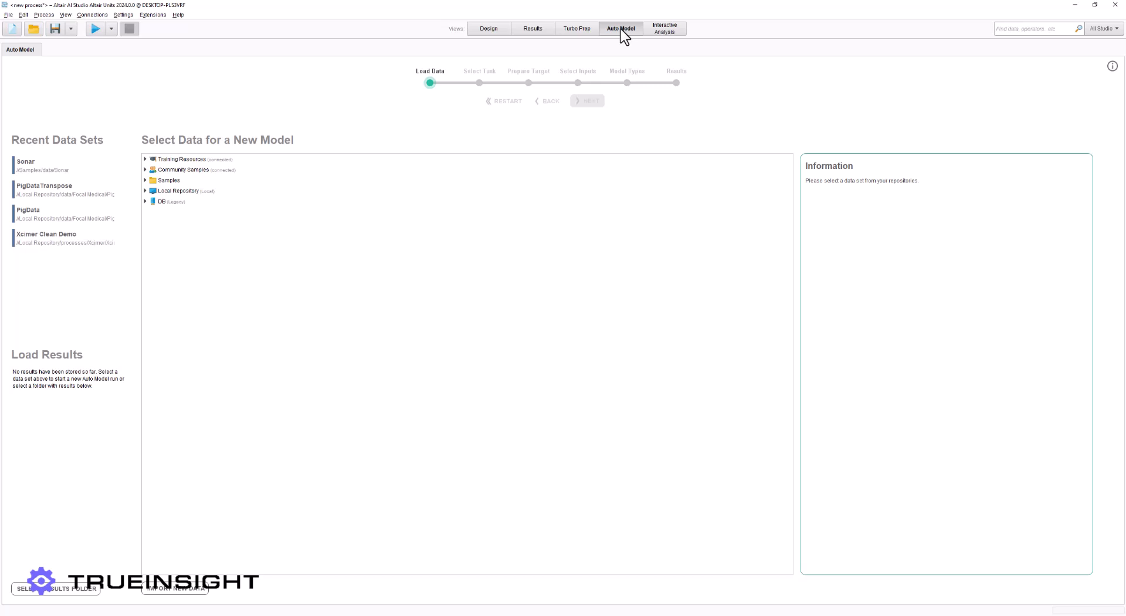
left_click(35, 166)
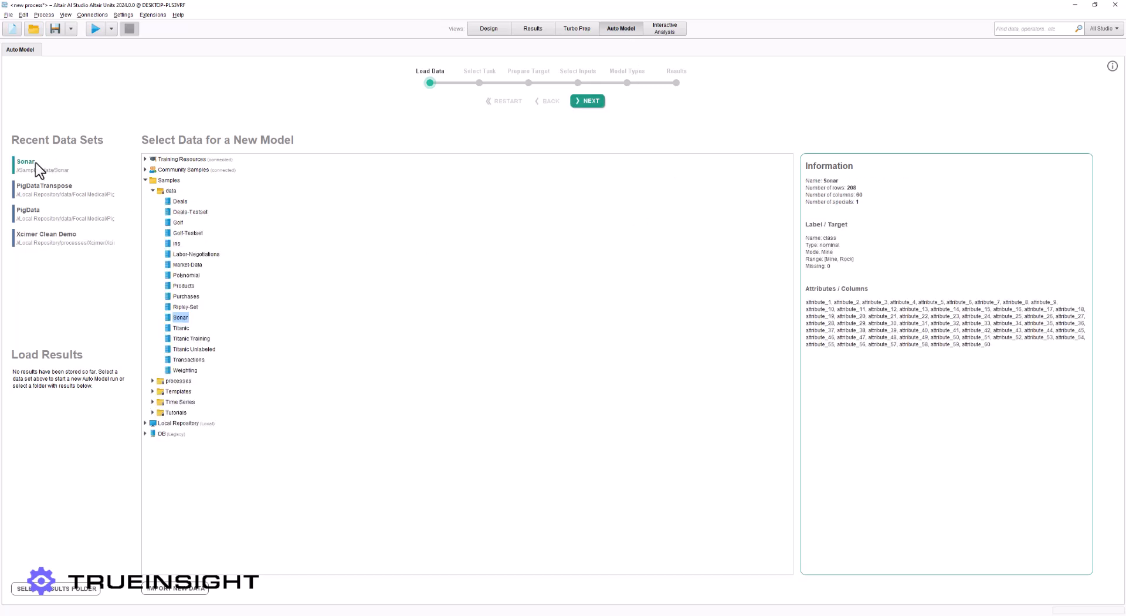
double_click(179, 319)
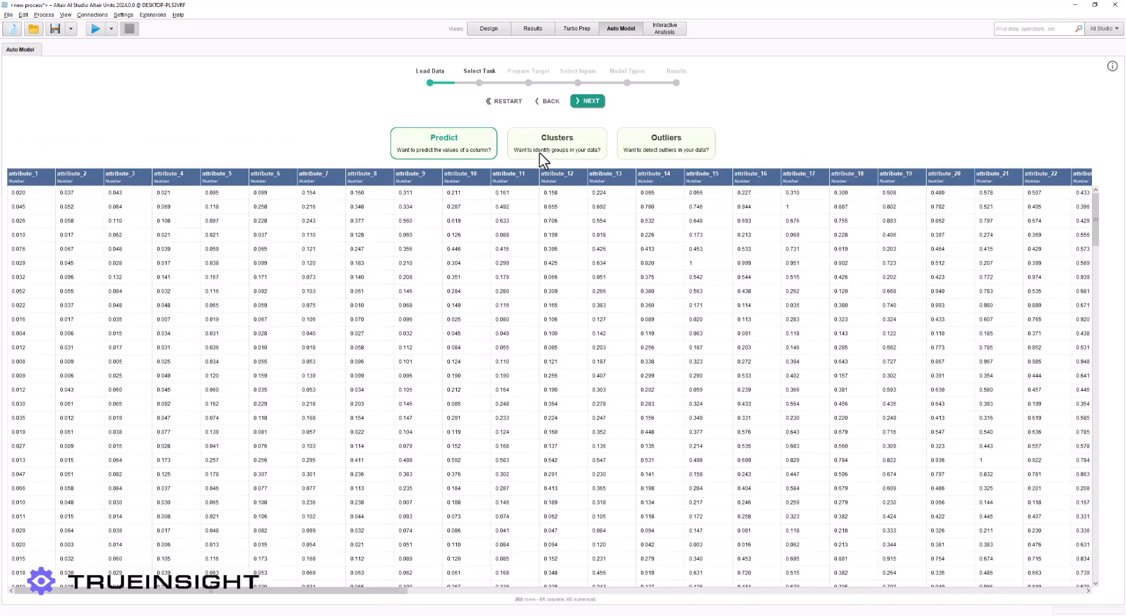
Examine the class column preselected for prediction, and try the Clusters and Outliers tasks
left_click_drag(262, 591, 115, 563)
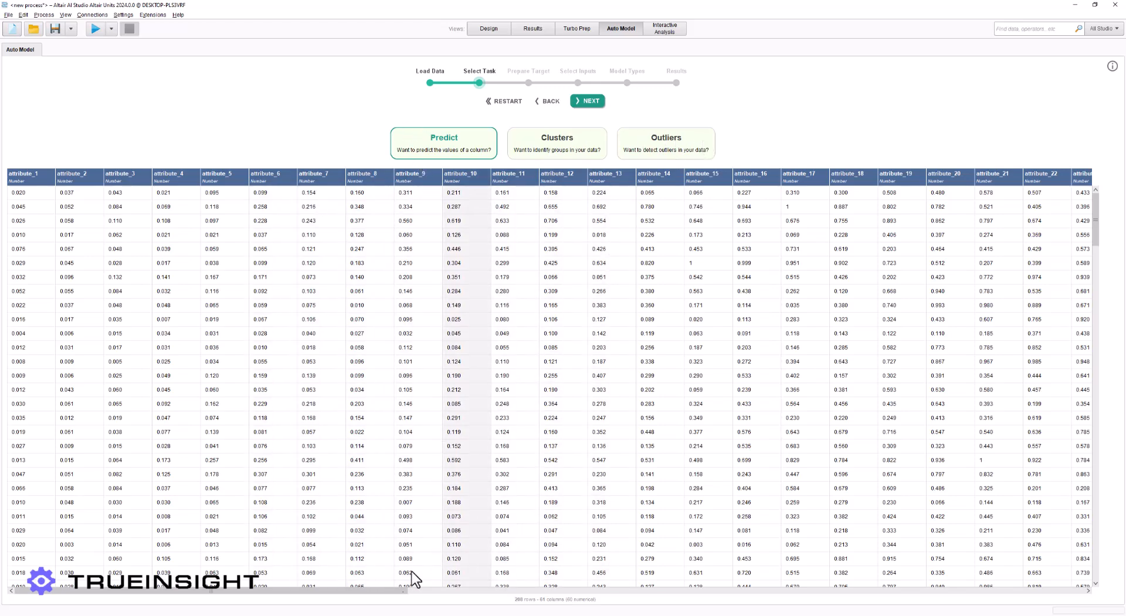
left_click_drag(372, 591, 1072, 610)
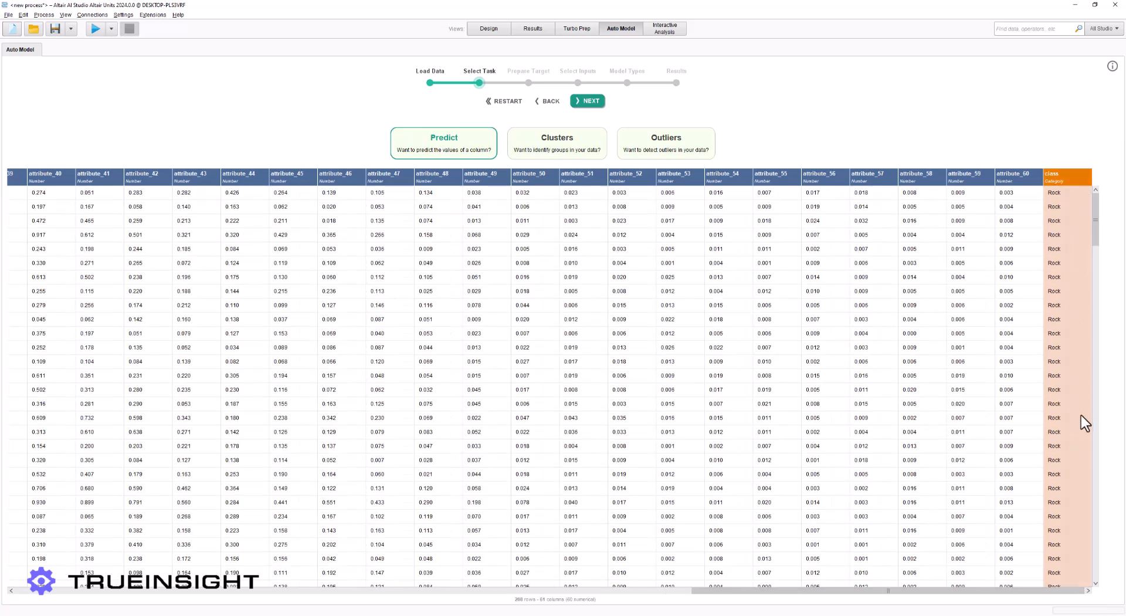
left_click(524, 151)
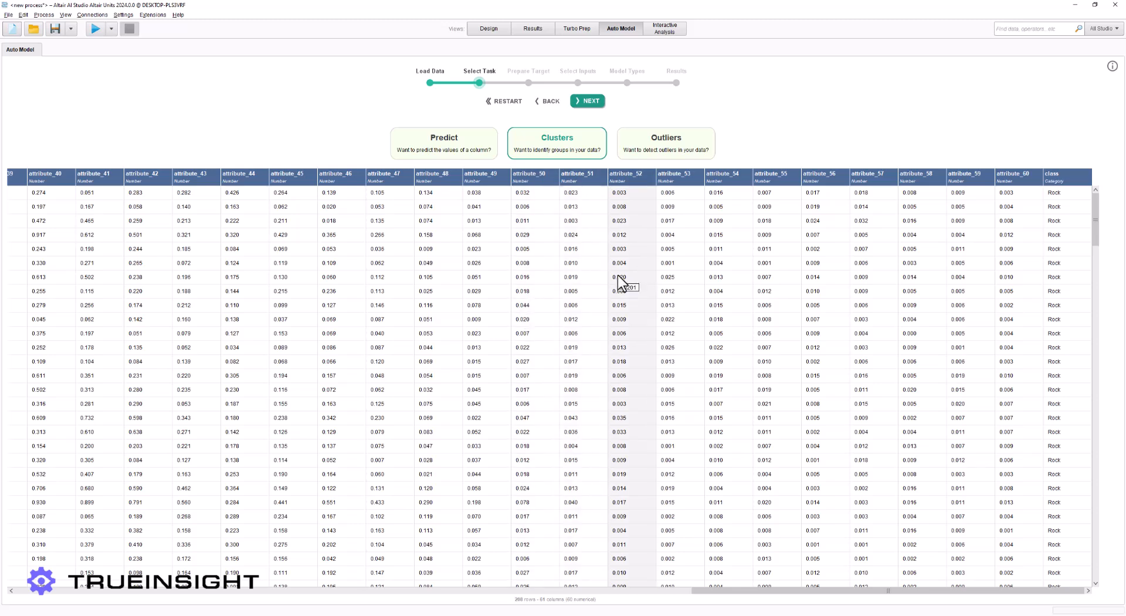
left_click(653, 153)
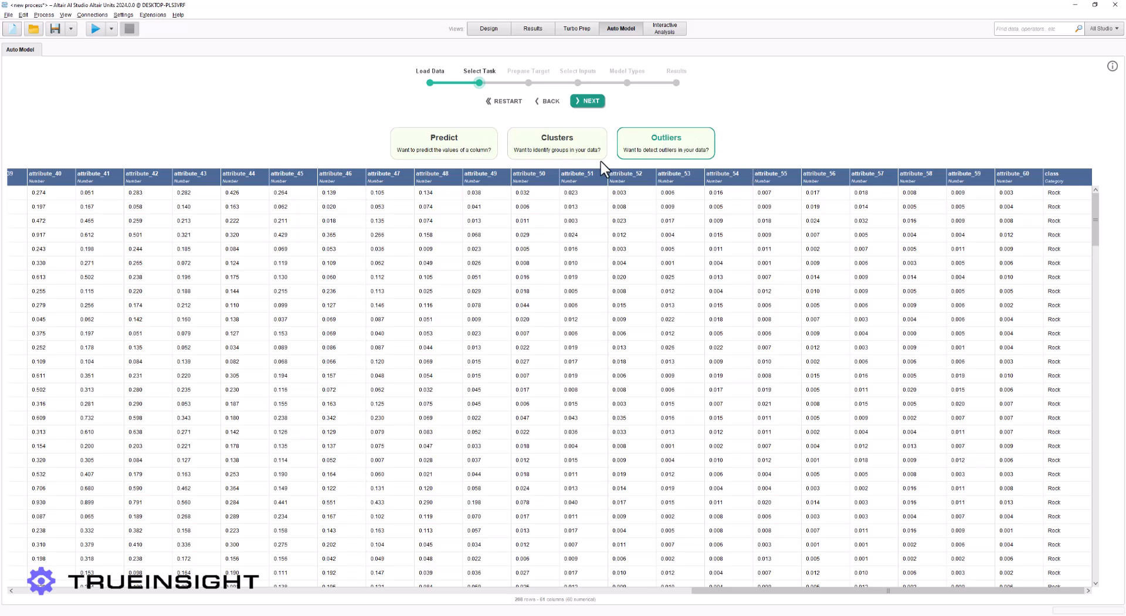
Choose the Predict task with class as the target column and continue to the target preparation
left_click(445, 151)
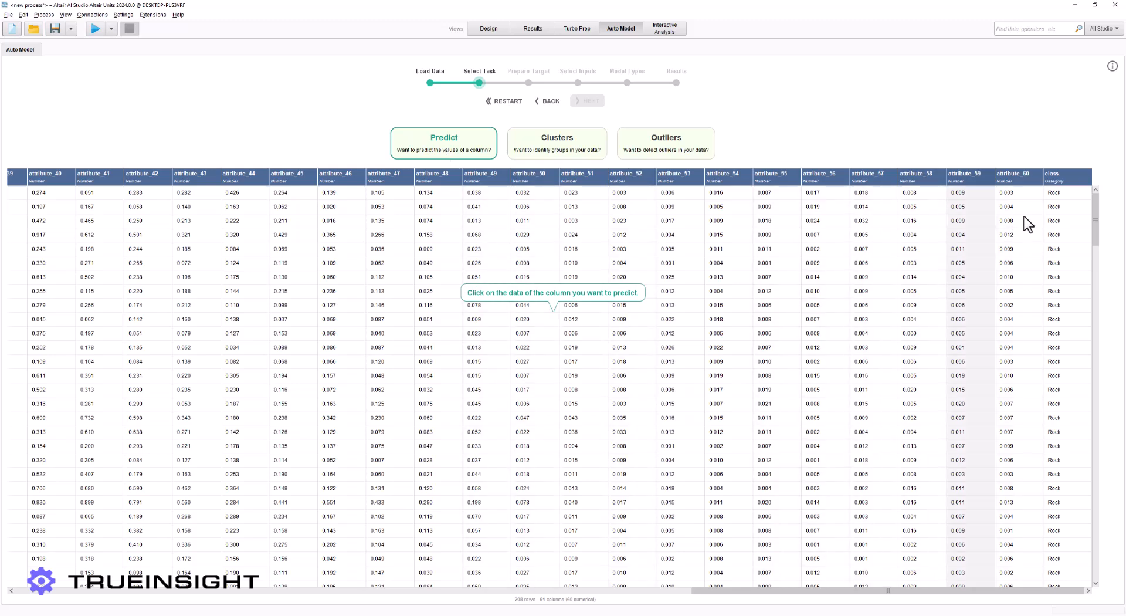
left_click(1061, 189)
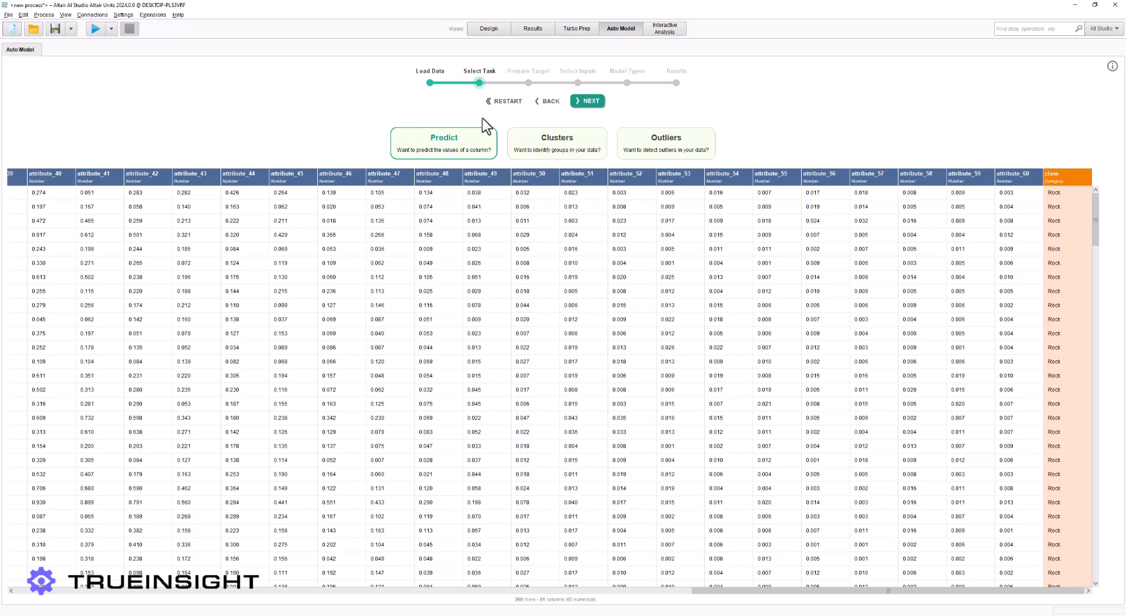
left_click(590, 103)
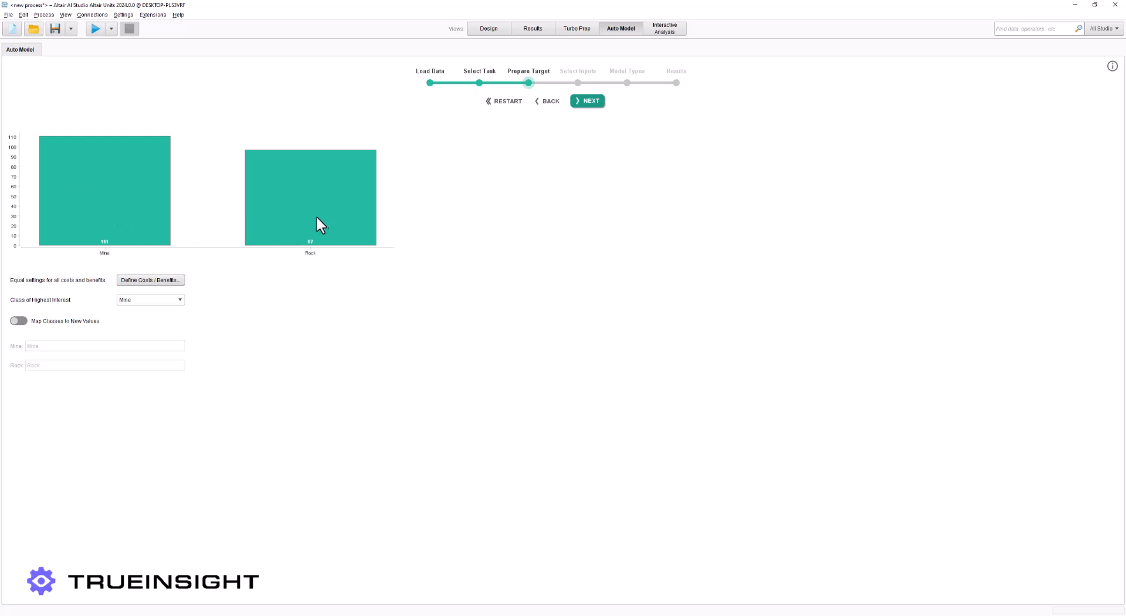
Examine the cost matrix for wrong predictions and the choices for the class of highest interest
left_click(136, 283)
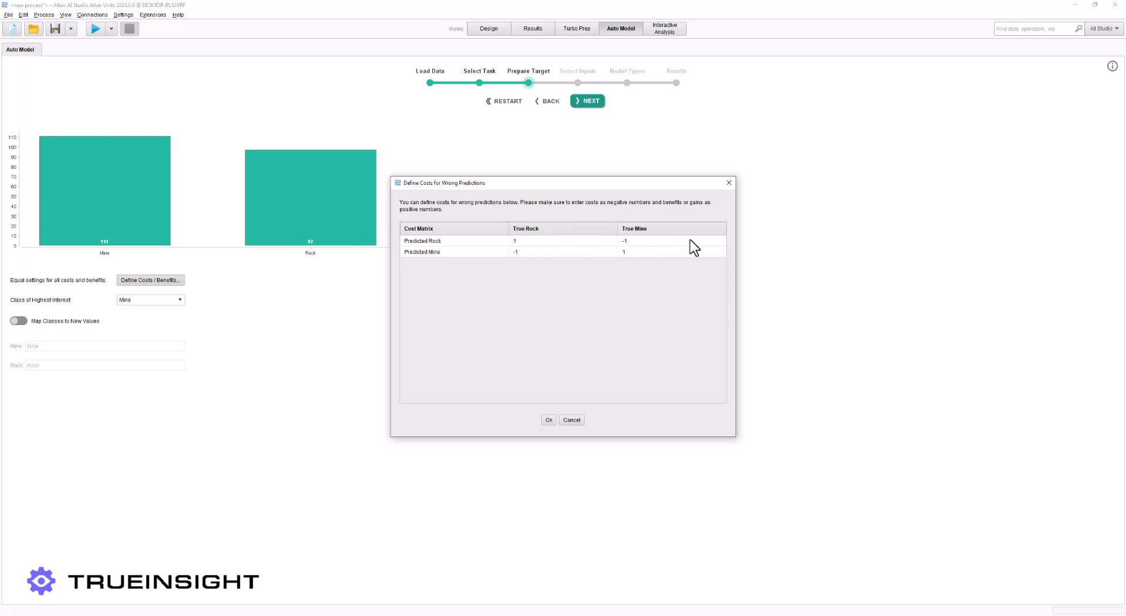
left_click(731, 185)
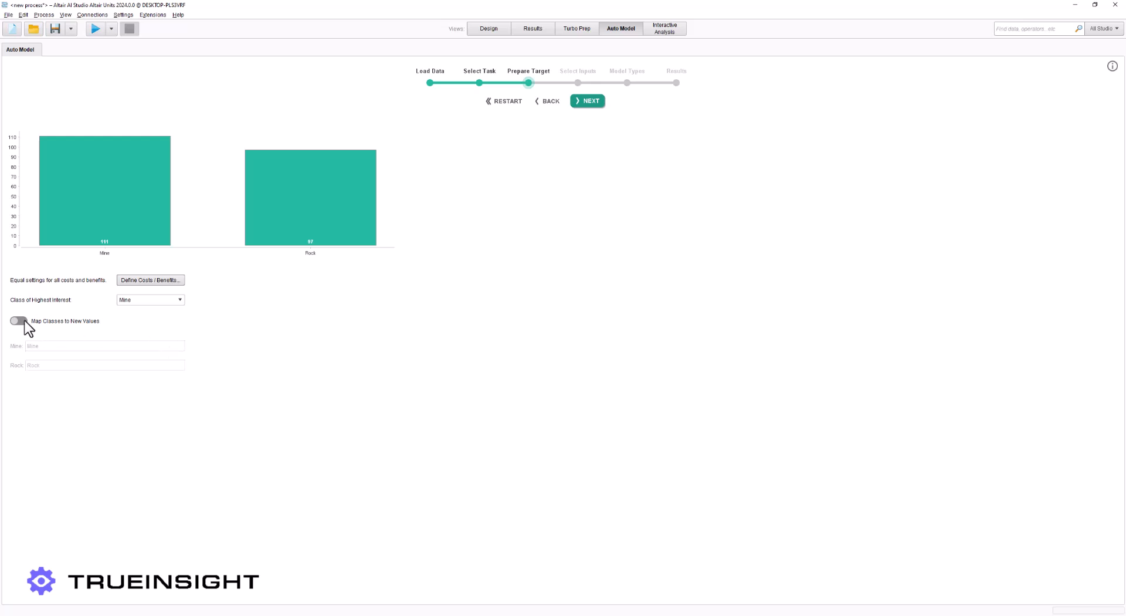
left_click(125, 300)
left_click(132, 311)
Try mapping the target classes to new values, turn the mapping off, and continue to the input selection
left_click(21, 321)
double_click(33, 346)
left_click(22, 322)
left_click(582, 101)
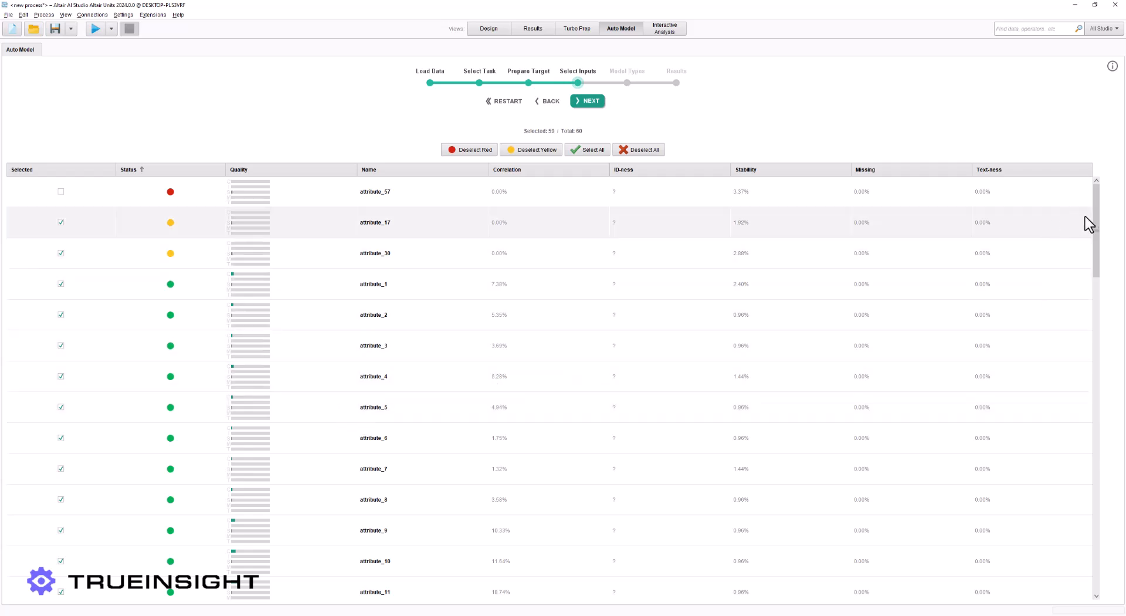
Read the Select Inputs help on judging column quality and status colours, and close it
left_click_drag(1096, 211, 1096, 188)
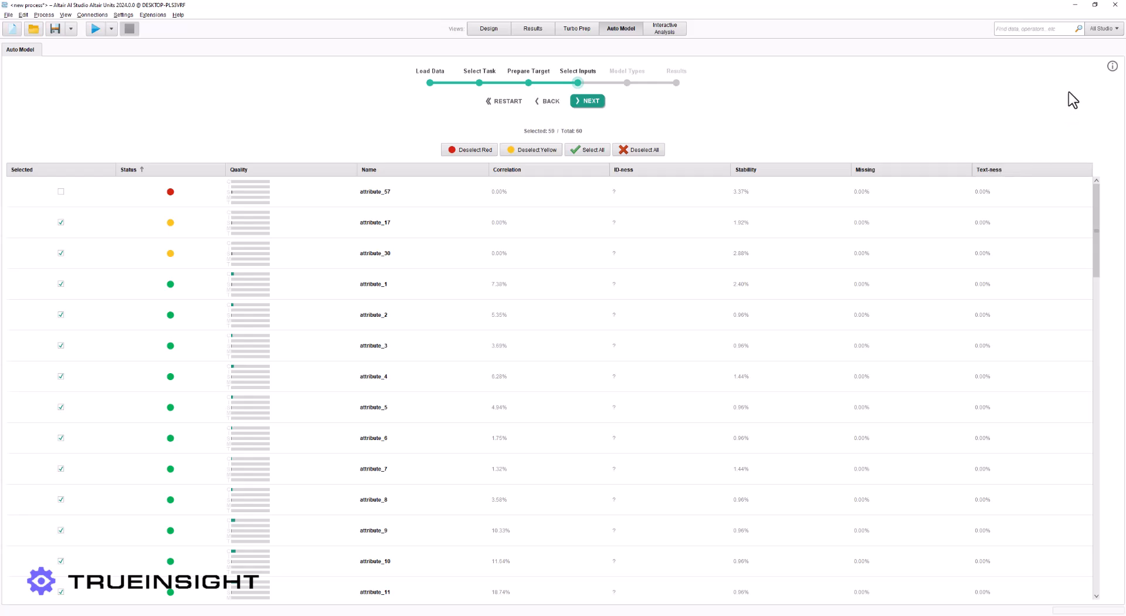
left_click(1111, 65)
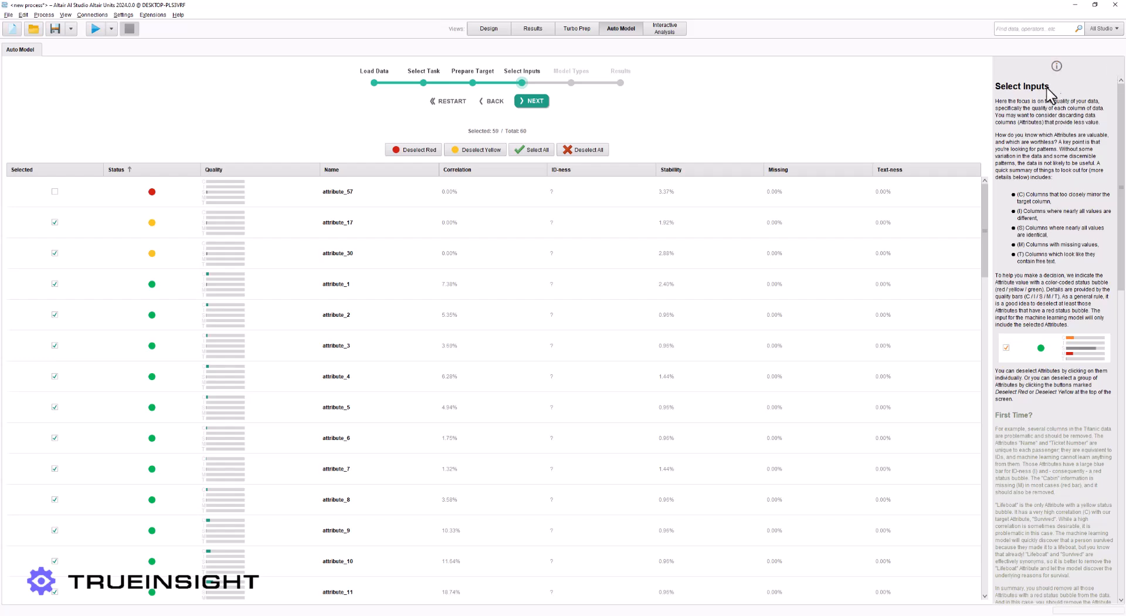
scroll(1061, 320, "down", 3)
scroll(1067, 370, "up", 3)
scroll(1037, 488, "down", 3)
scroll(1026, 533, "down", 1)
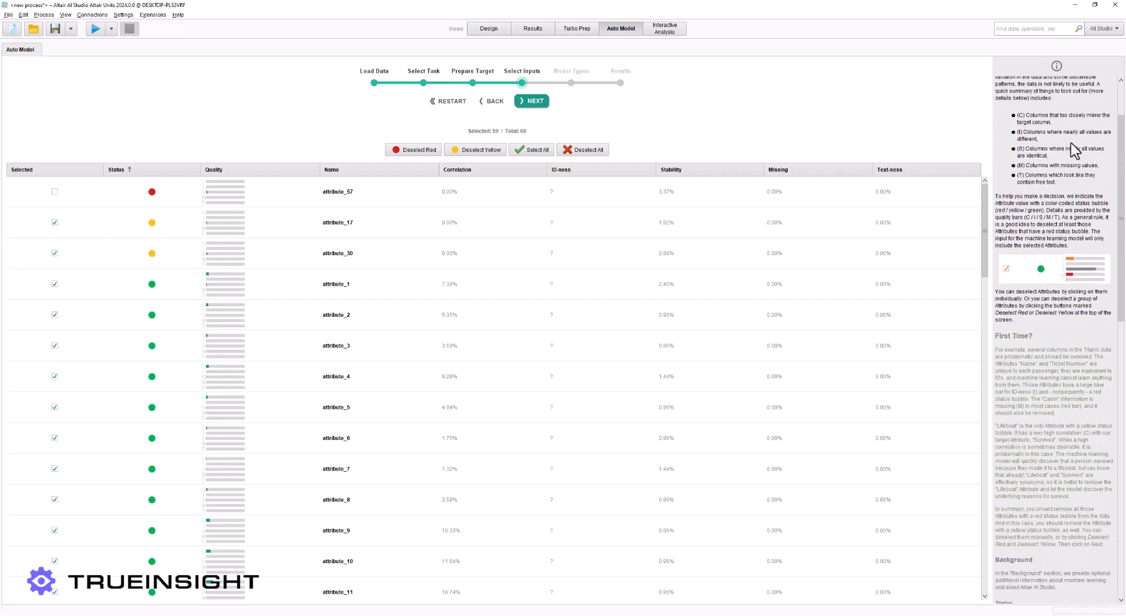
scroll(1076, 281, "down", 3)
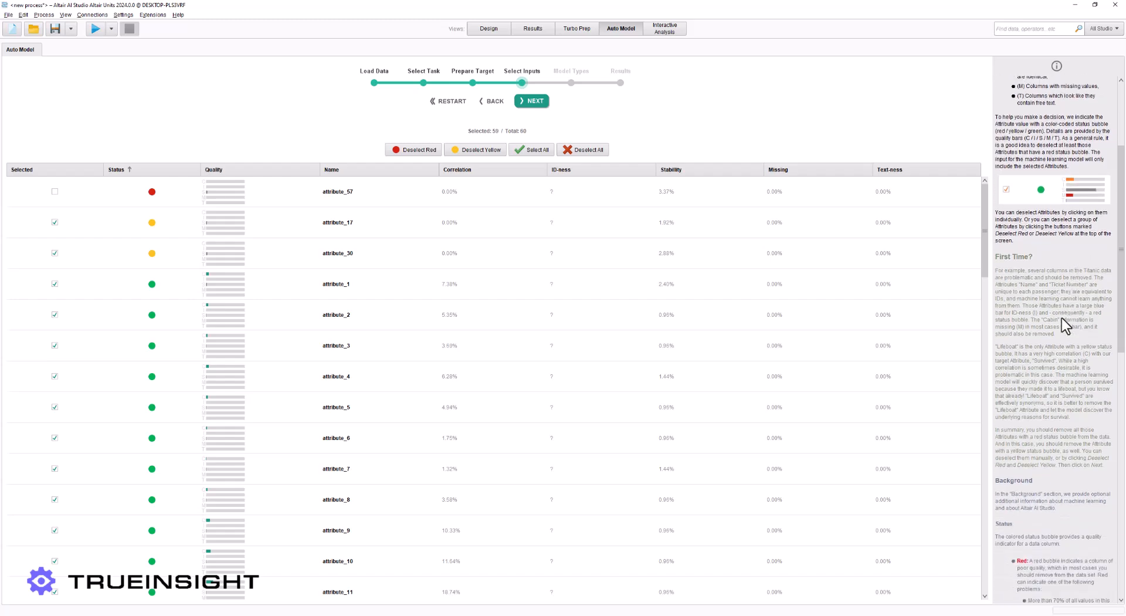
scroll(1066, 340, "down", 3)
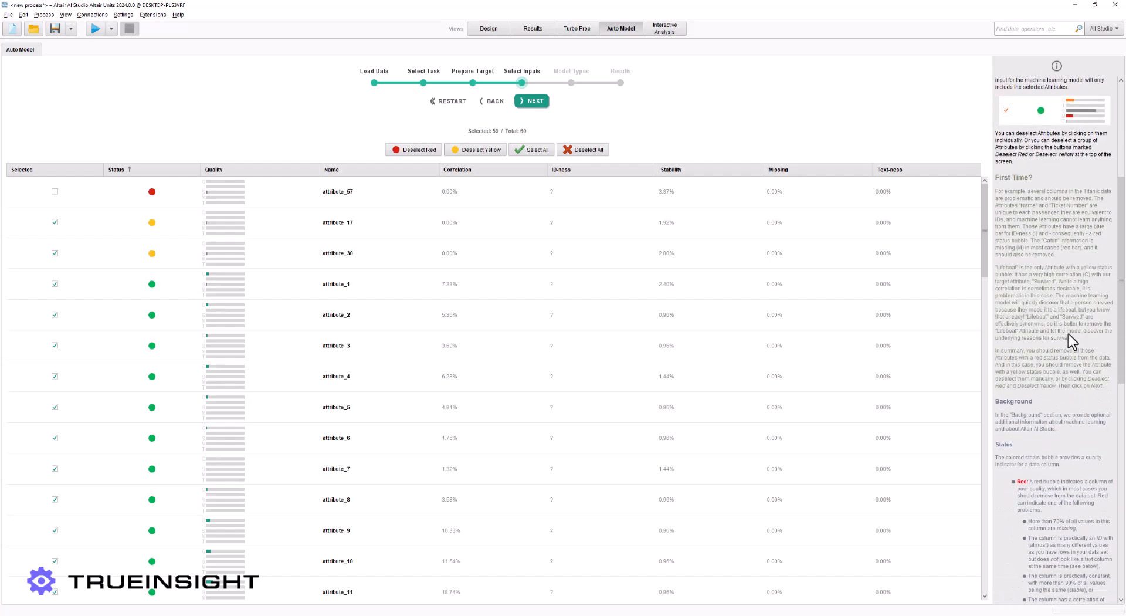
left_click(1057, 67)
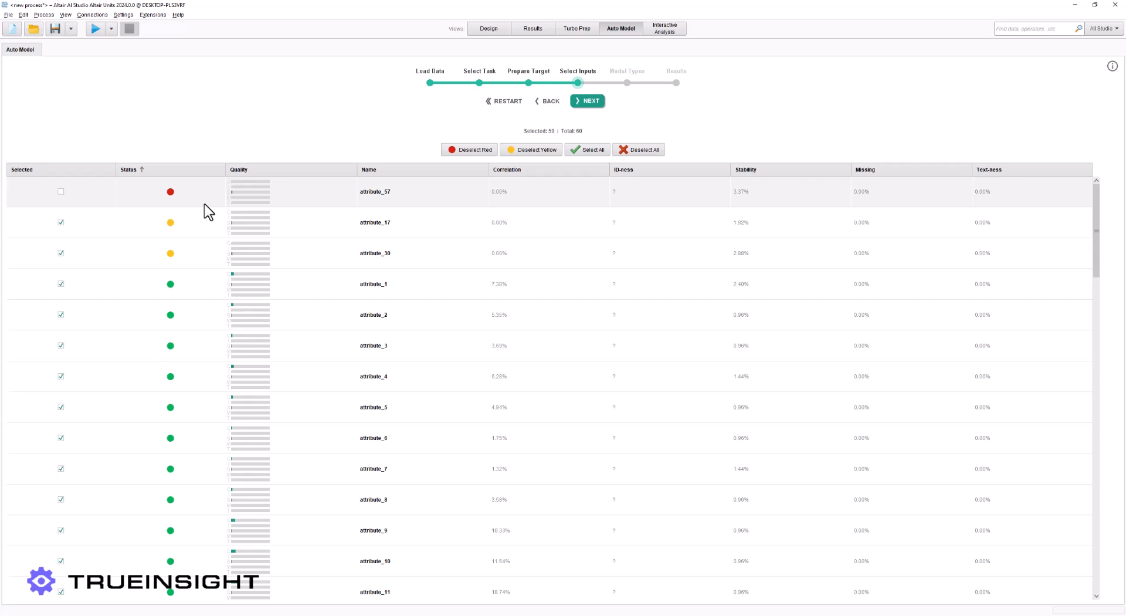
Try including attribute_57 and deselecting the red- and yellow-status columns, and finish by selecting all columns as inputs
mouse_move(710, 198)
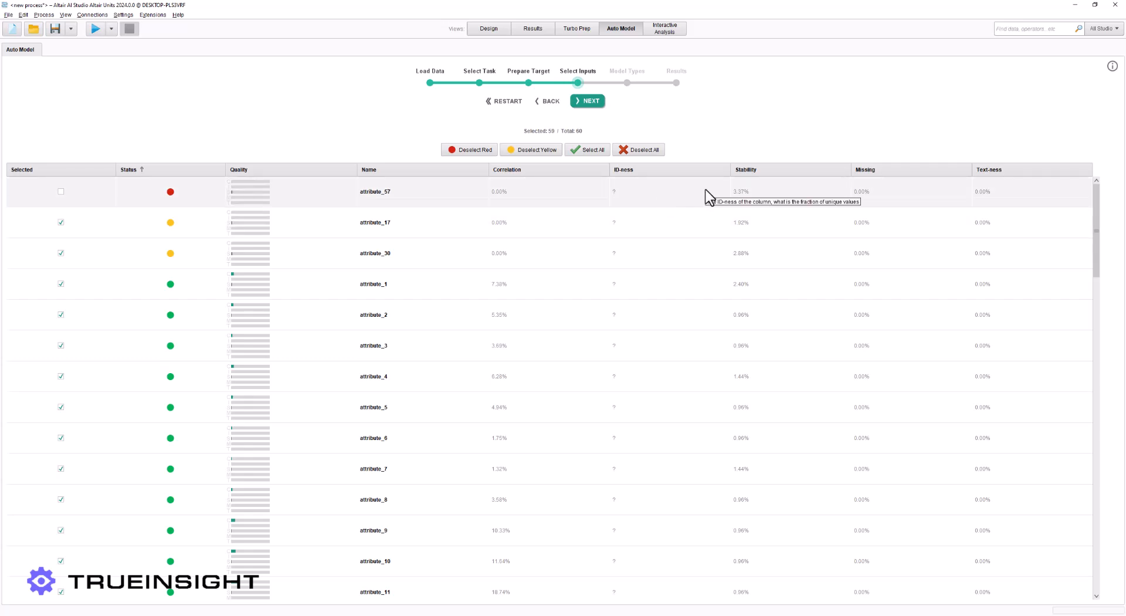
mouse_move(773, 186)
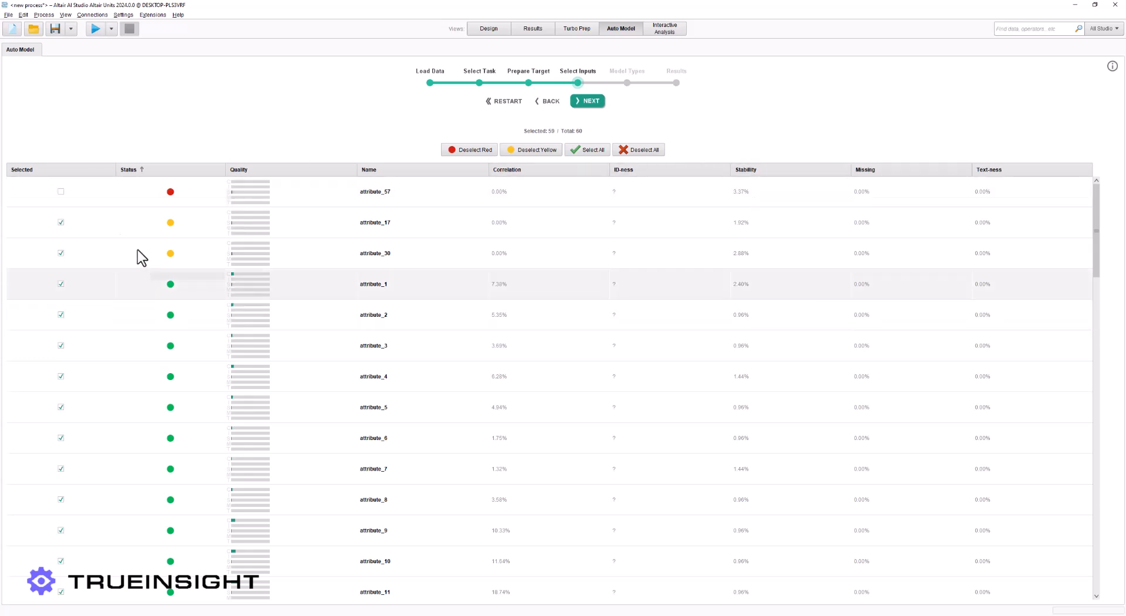
left_click(59, 192)
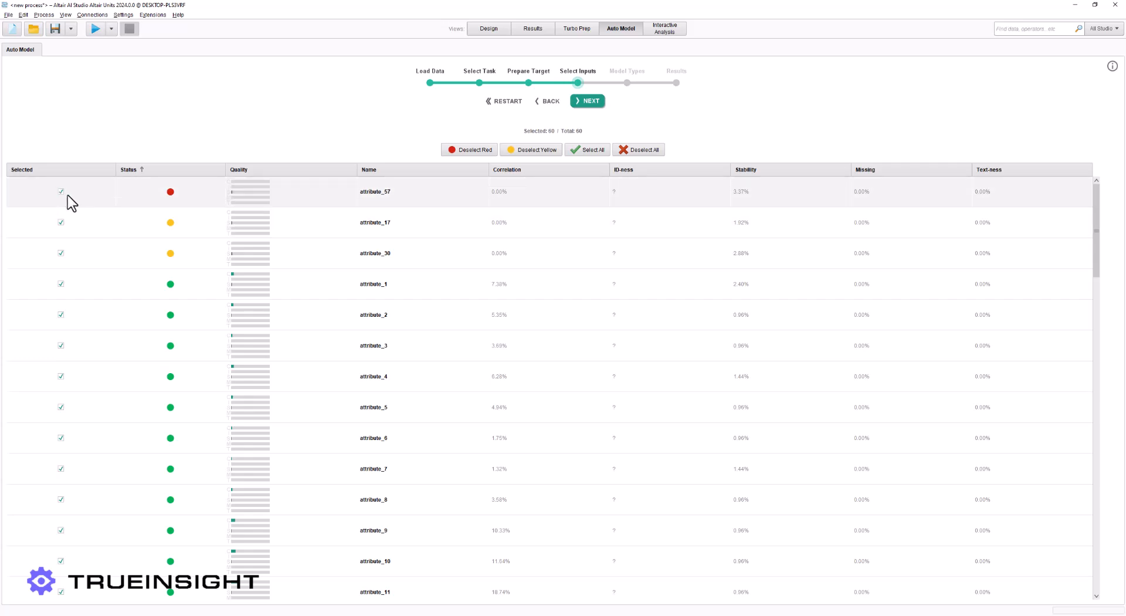
left_click(477, 150)
left_click(531, 150)
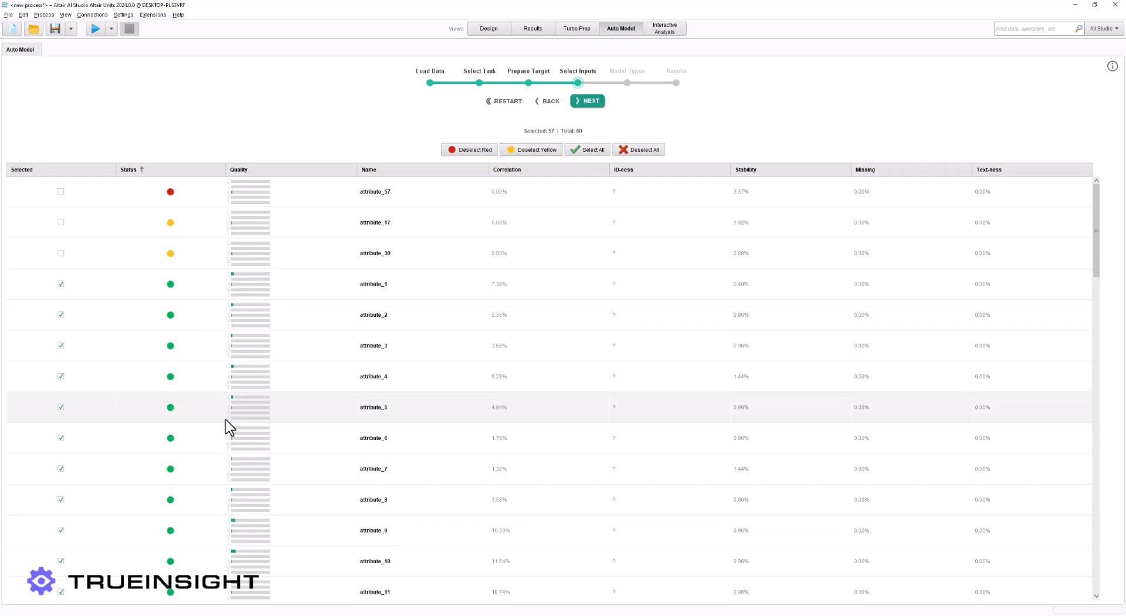
mouse_move(226, 419)
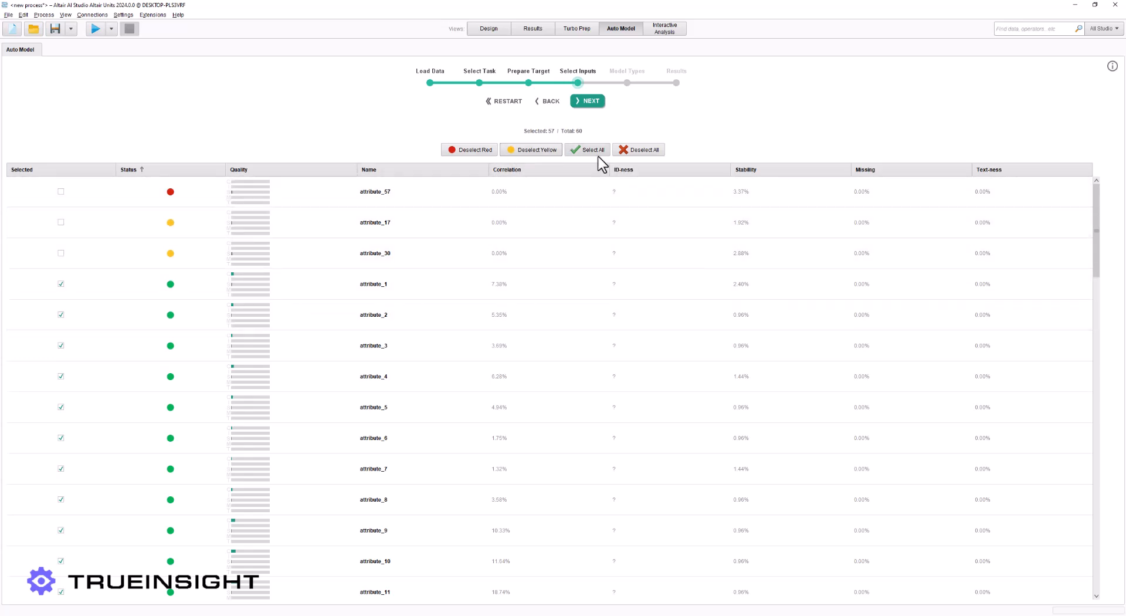
left_click(587, 153)
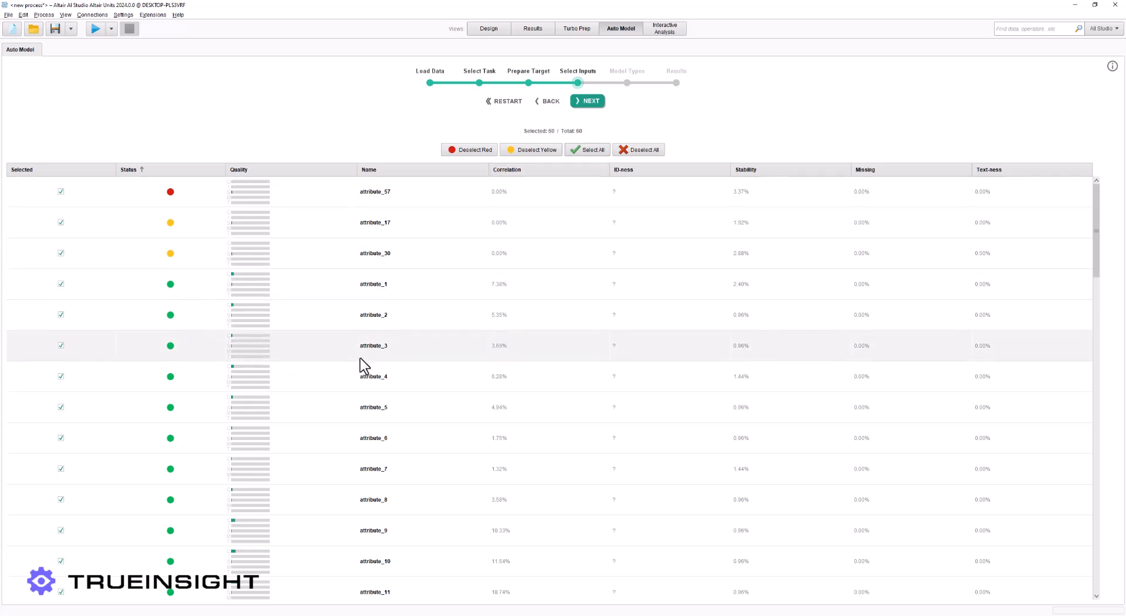
Continue to the model types, keep all nine models with automatic optimization, and run the model comparison
left_click(585, 103)
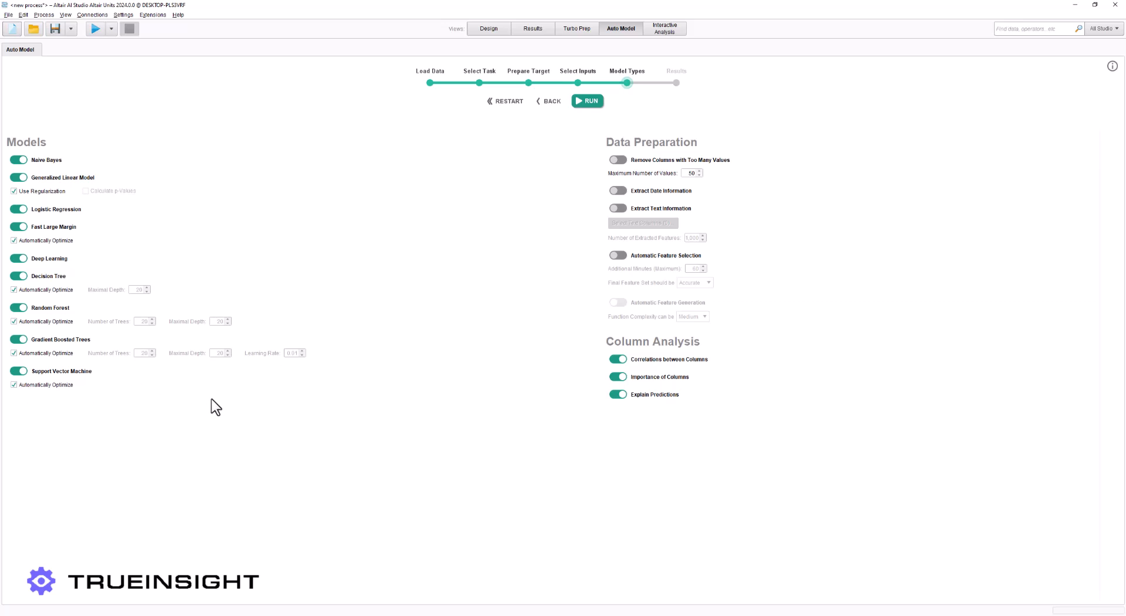
left_click(40, 290)
left_click(52, 291)
left_click(64, 384)
left_click(28, 387)
left_click(589, 102)
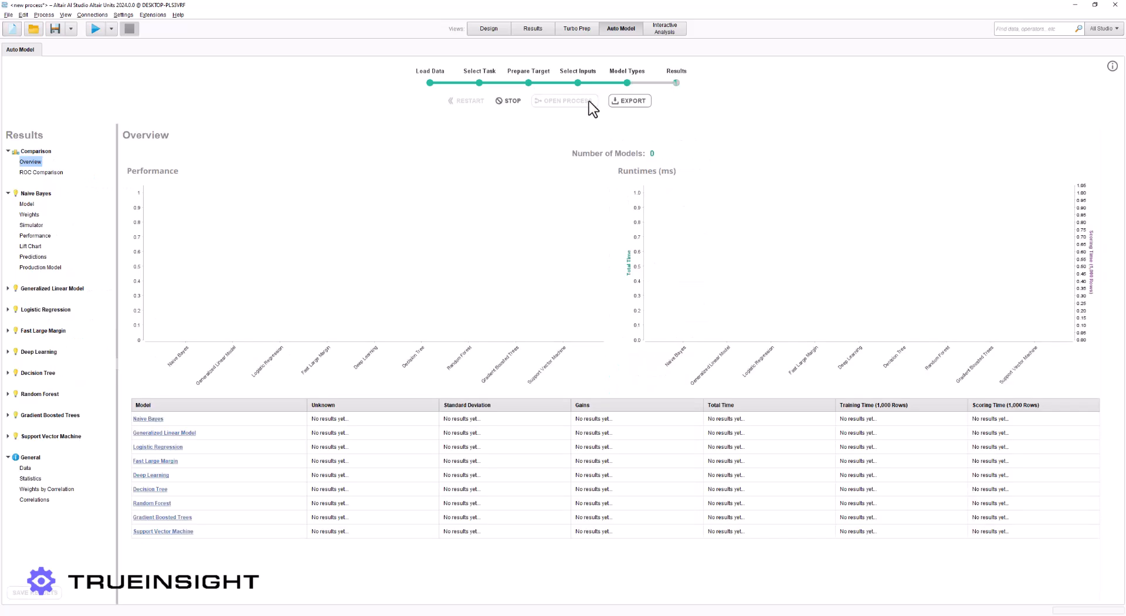
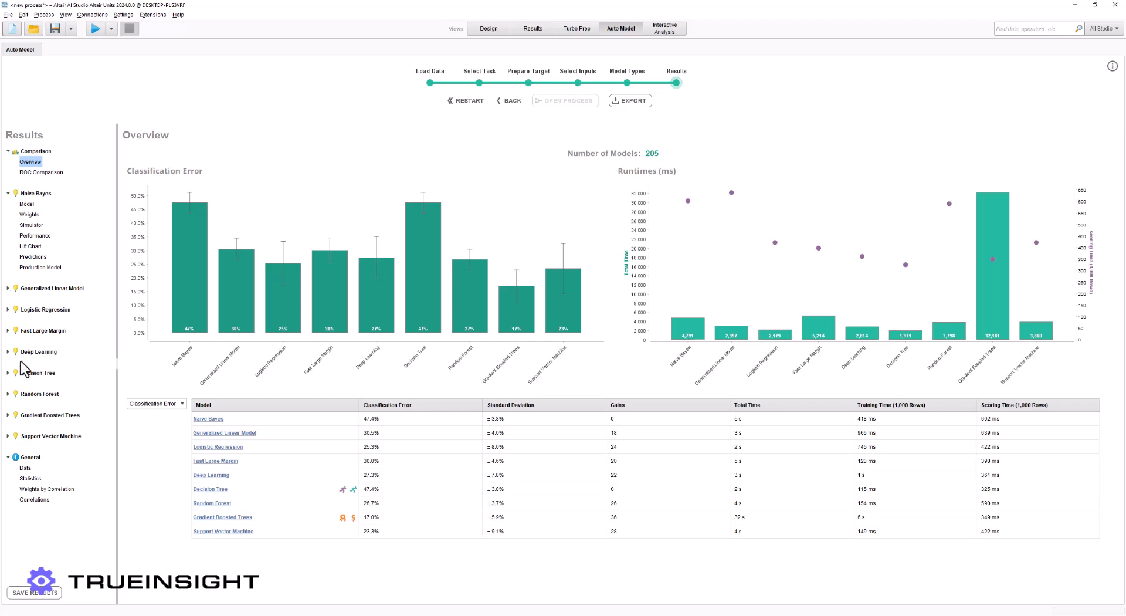
Examine the Gradient Boosted Trees model, its attribute weights and its simulator
left_click(7, 415)
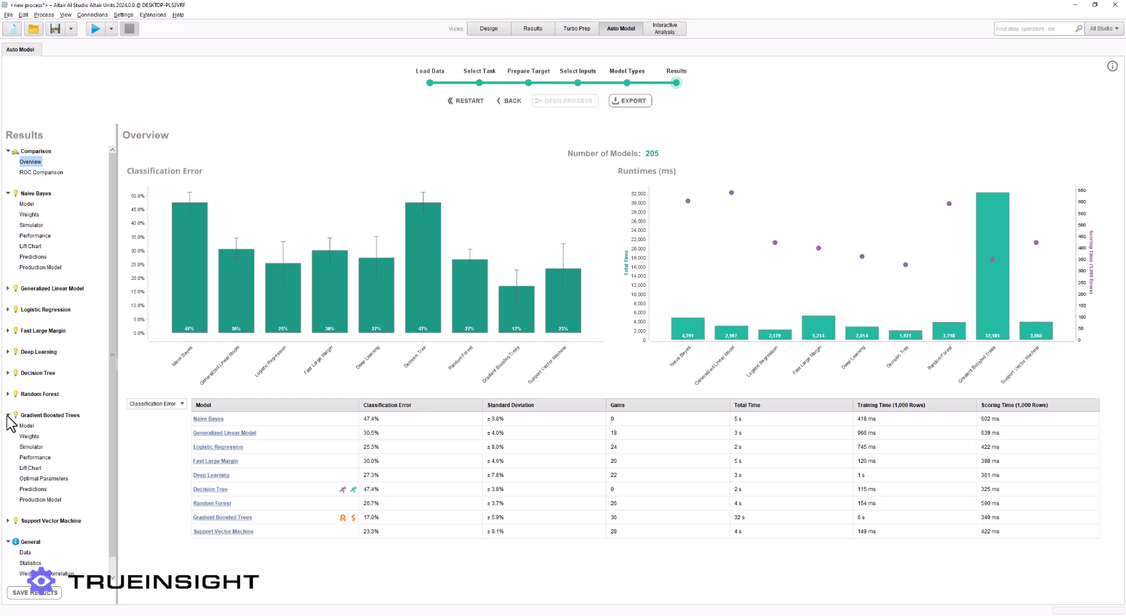
left_click(25, 426)
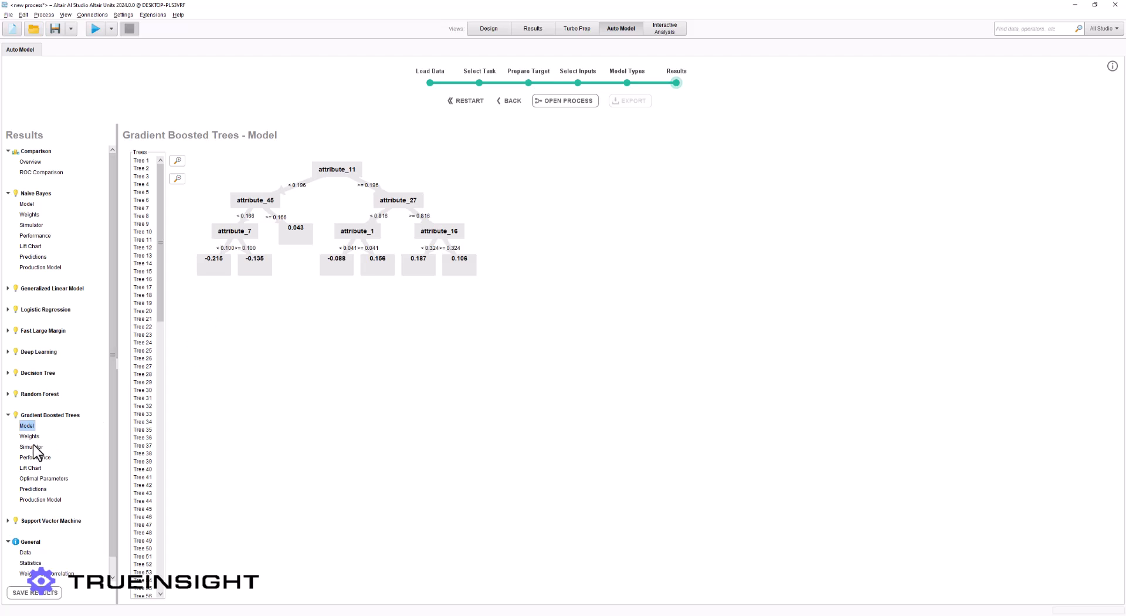
left_click(29, 437)
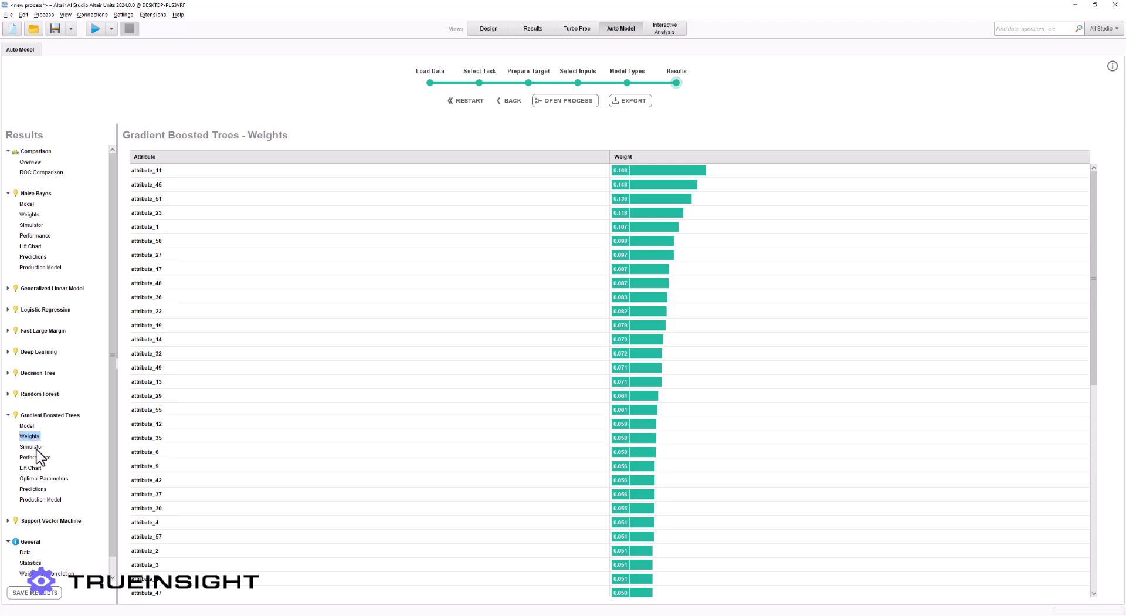
left_click(34, 448)
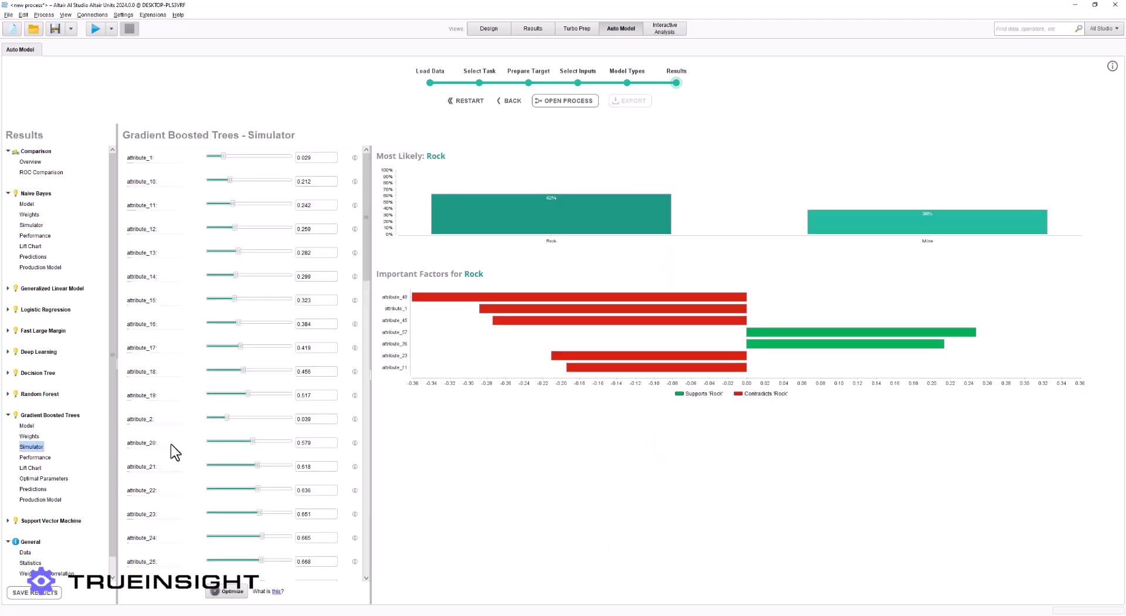
mouse_move(367, 206)
left_mouse_down()
mouse_move(360, 516)
mouse_move(354, 192)
left_mouse_up()
Review the performance, lift chart and optimal parameters of the Gradient Boosted Trees model
left_click(35, 457)
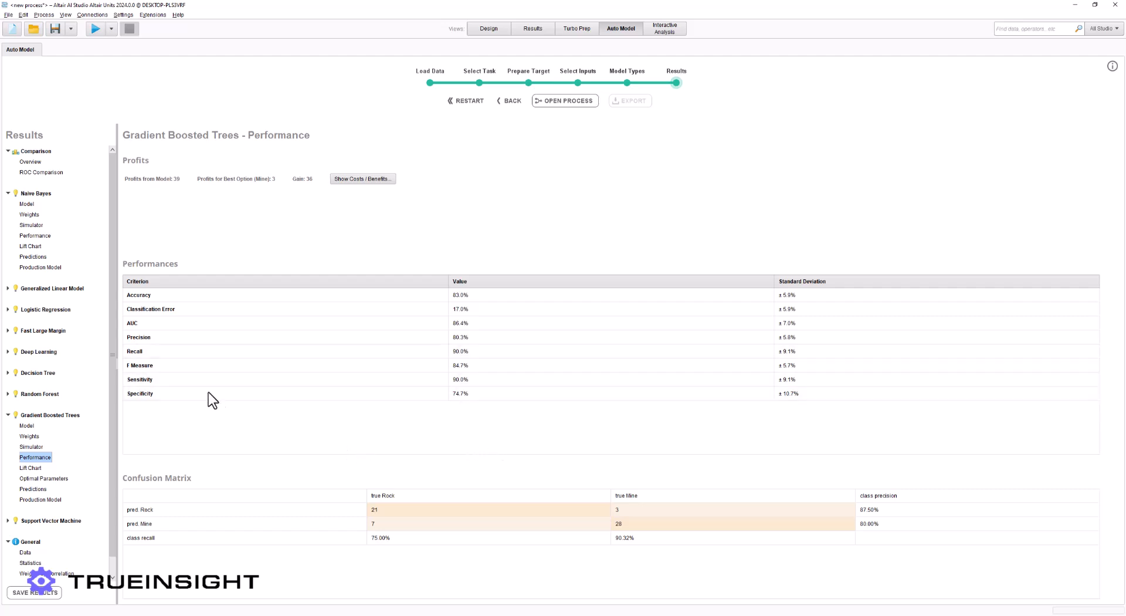
left_click(32, 469)
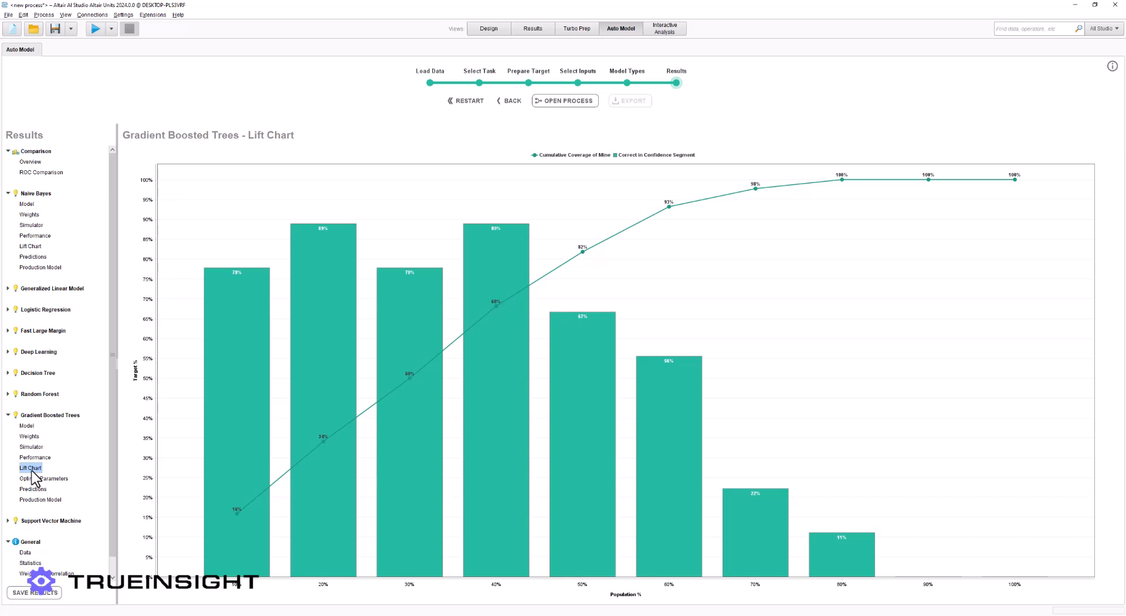
left_click(35, 478)
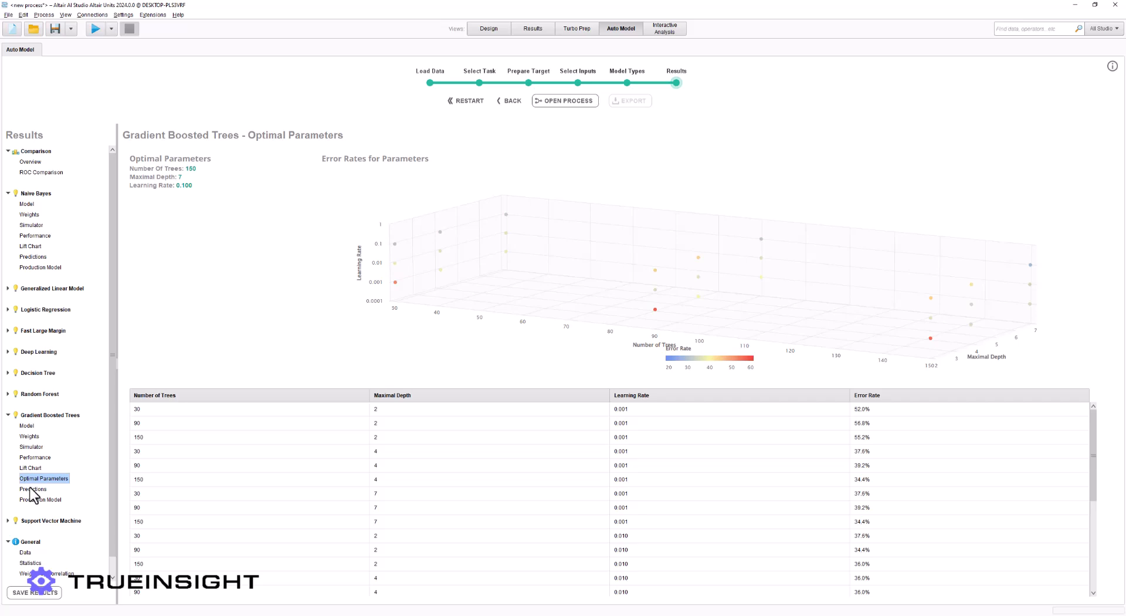
Inspect the Gradient Boosted Trees predictions with the confidence columns widened, and view the production model
left_click(32, 489)
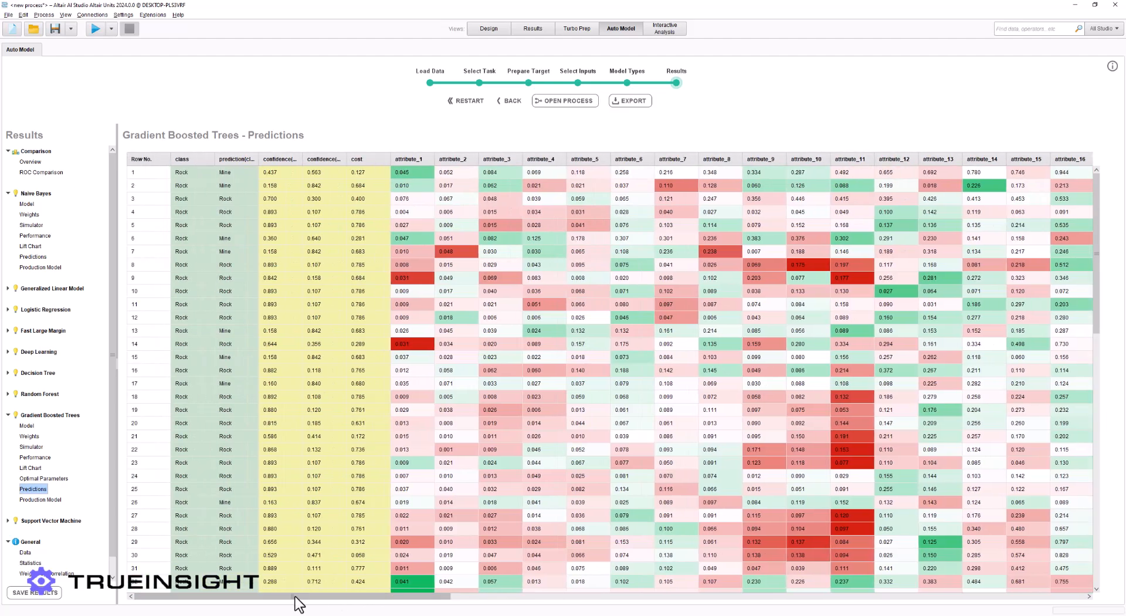
left_click_drag(296, 596, 748, 593)
left_click_drag(633, 595, 297, 607)
left_click_drag(303, 159, 428, 162)
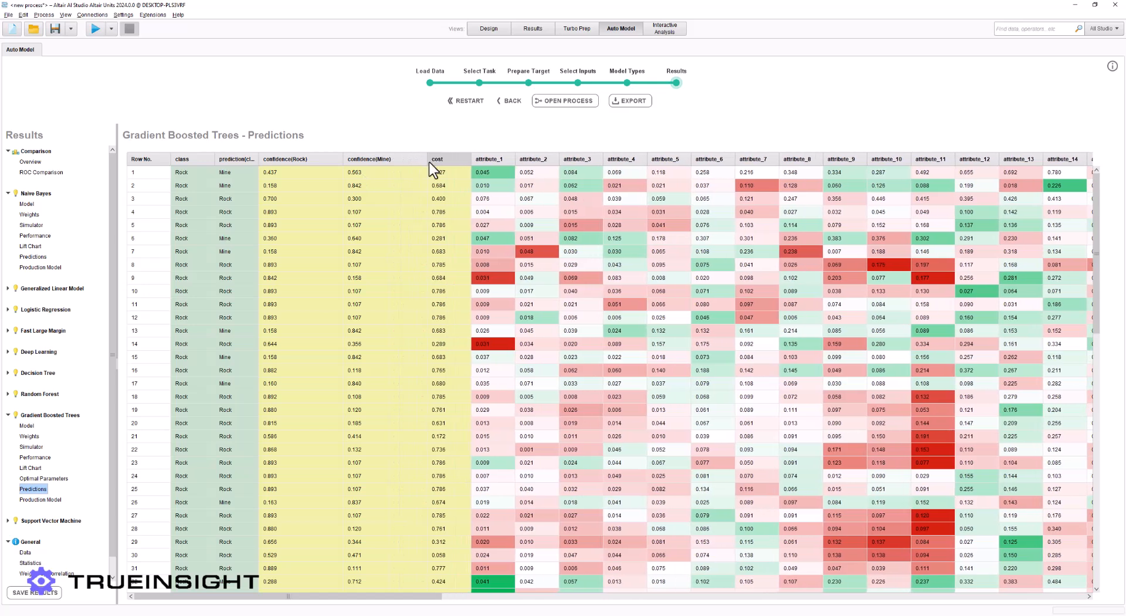
left_click(47, 500)
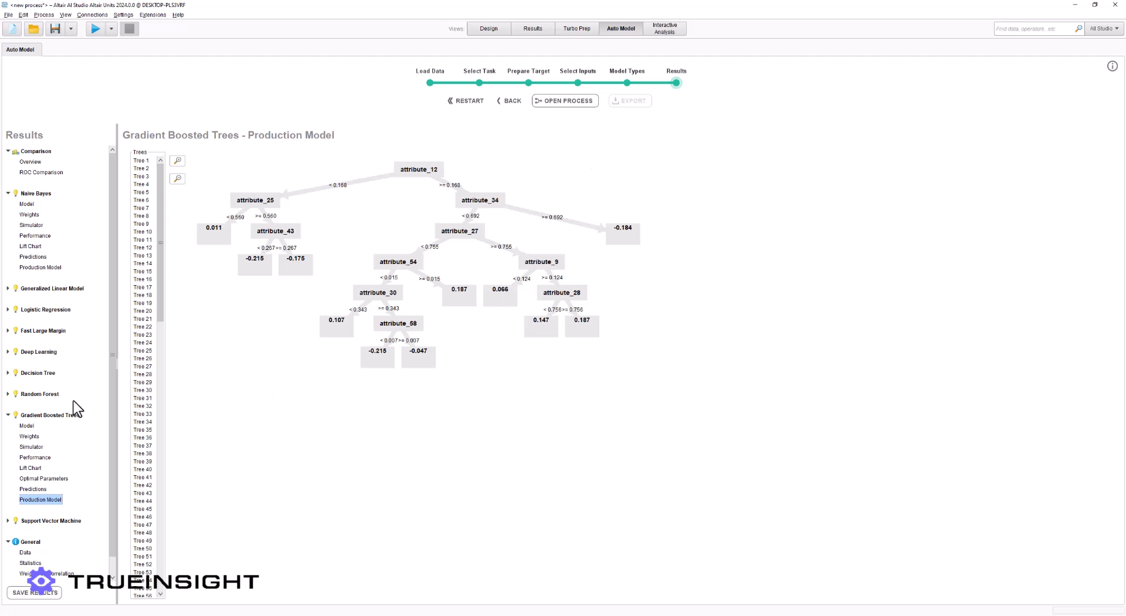
Expand the result lists of the other models, from Random Forest up to Generalized Linear Model
left_click(9, 394)
left_click(7, 373)
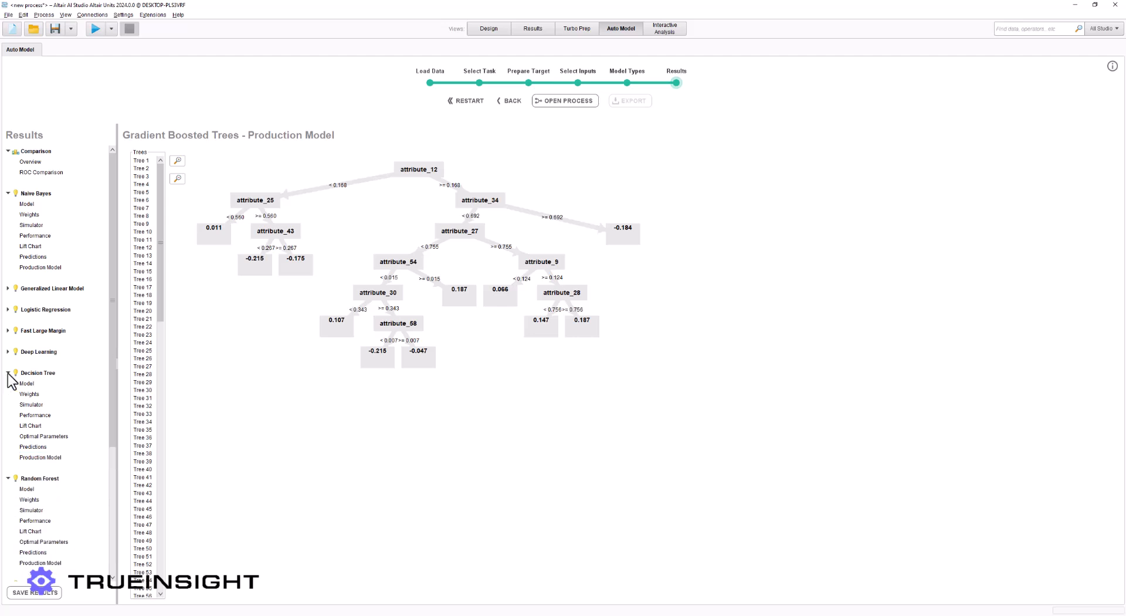
left_click(8, 352)
left_click(7, 331)
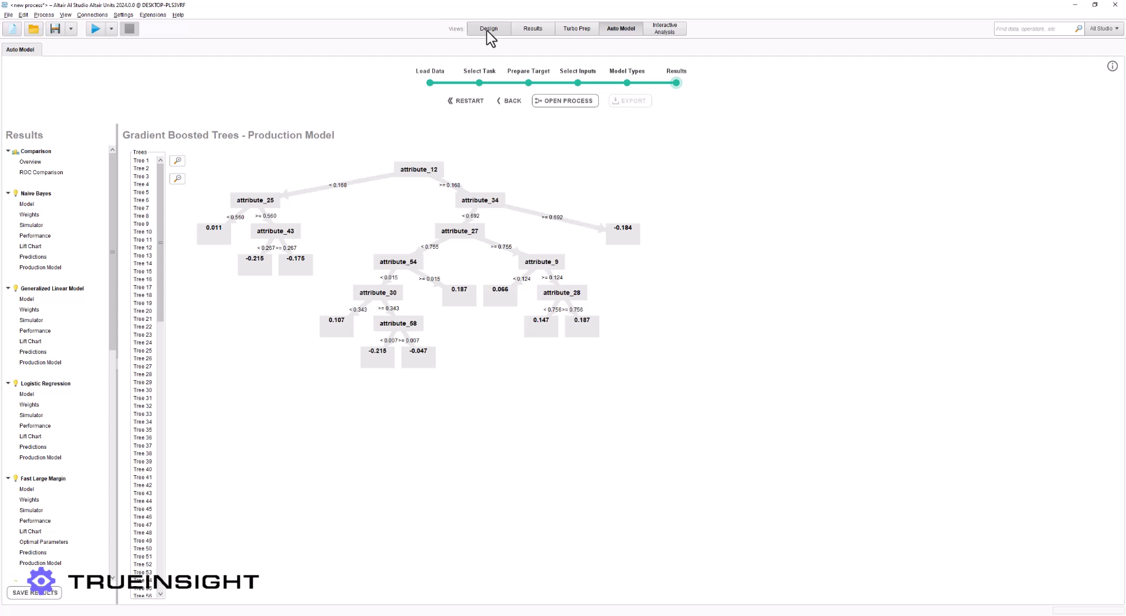
Start an interactive analysis of the Sonar data as a decision tree predicting class, and continue to the model settings
left_click(676, 34)
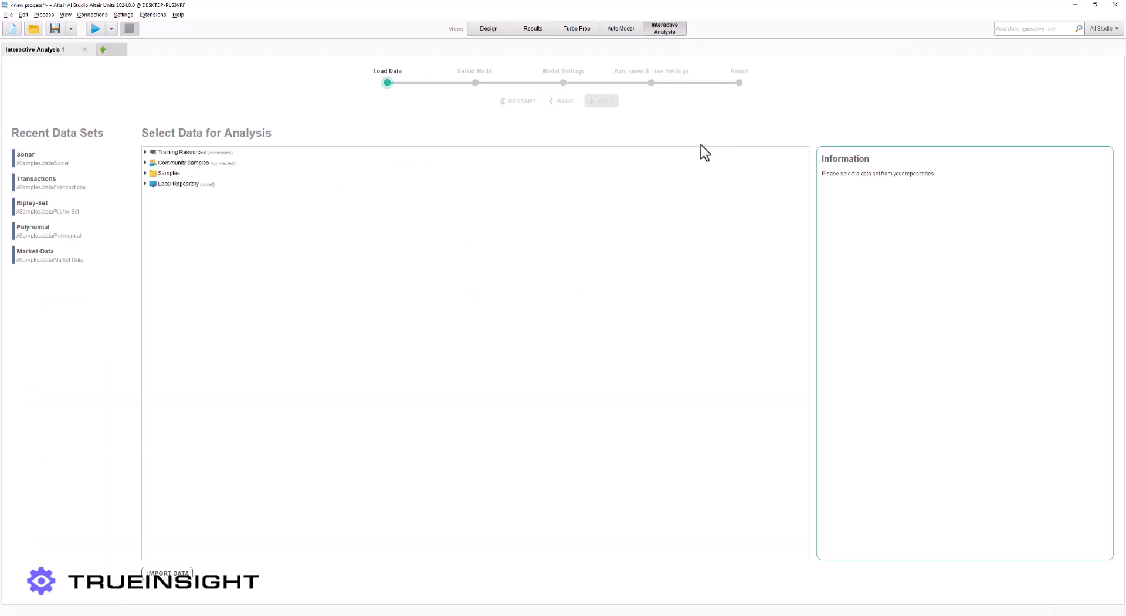
left_click(31, 160)
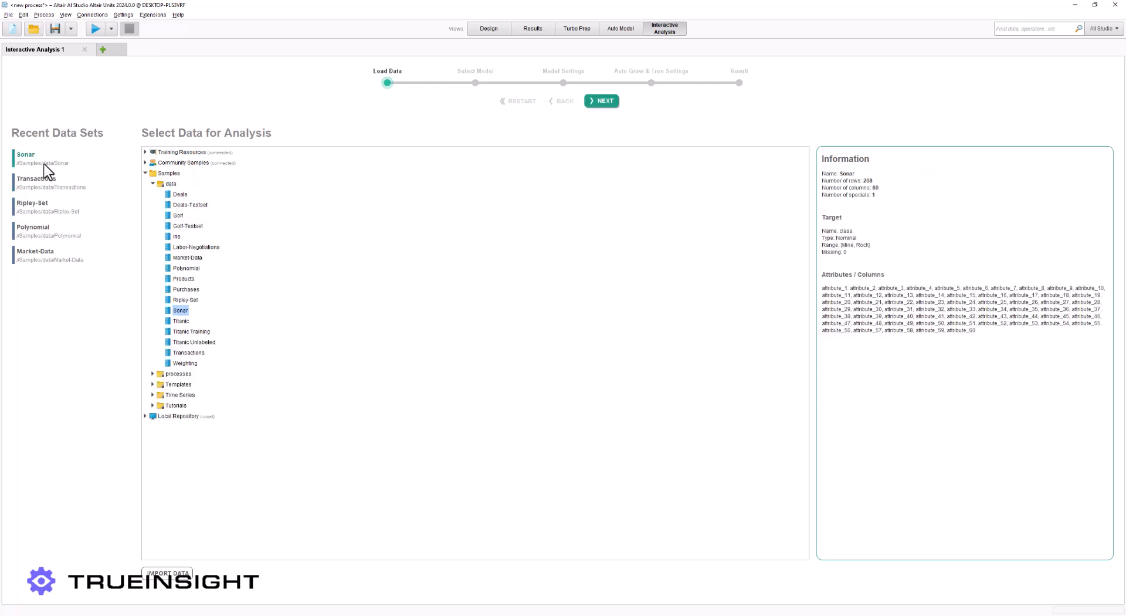
double_click(44, 165)
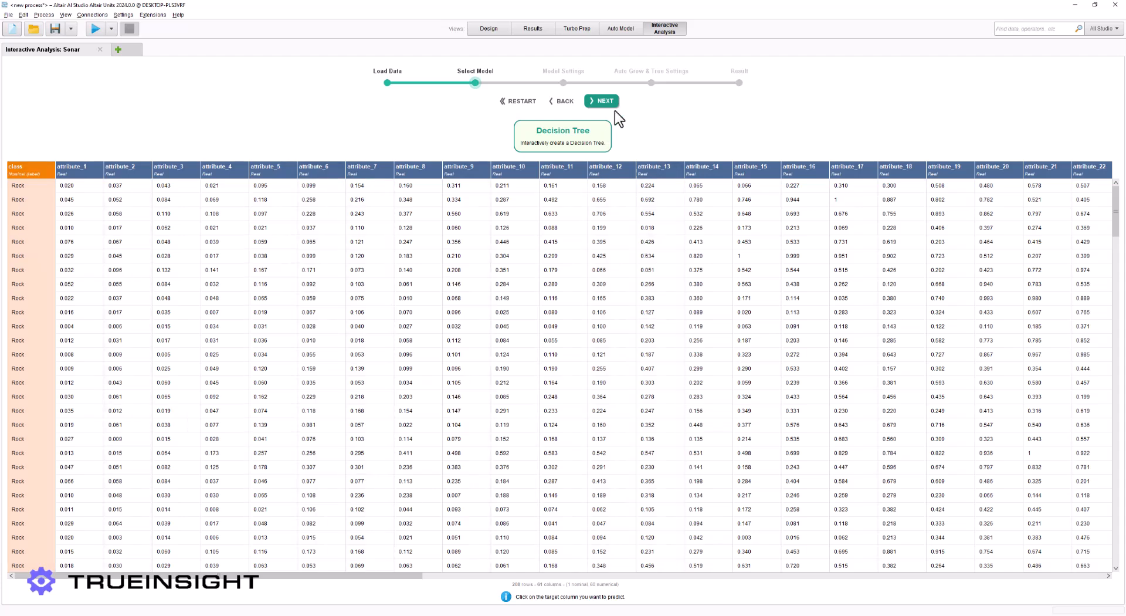
left_click(601, 101)
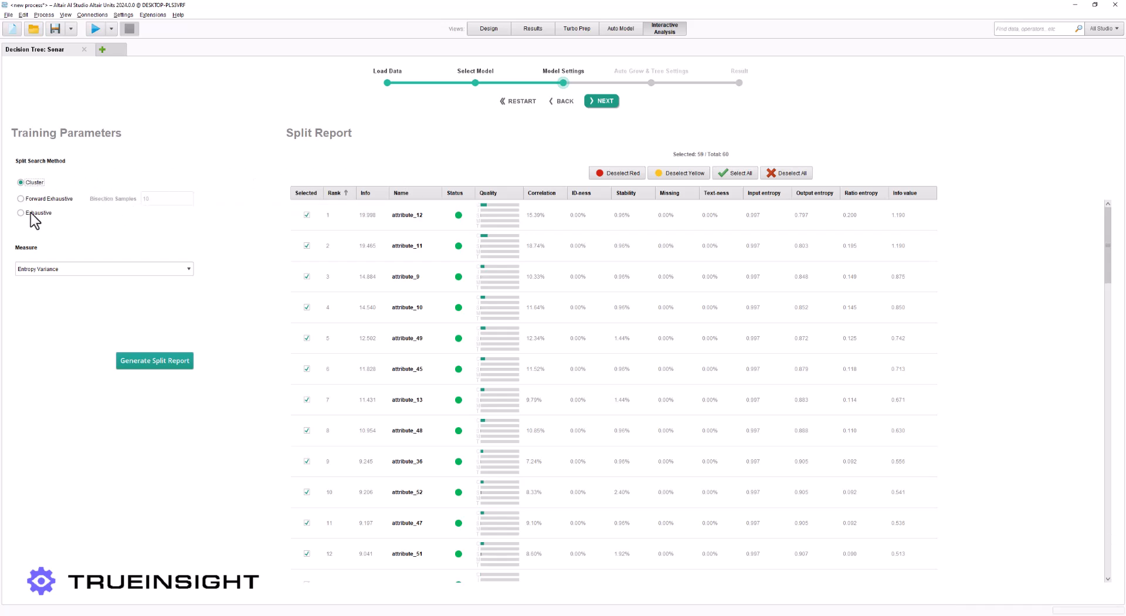
Check the available split measures, keep Entropy Variance, and continue to the auto grow and tree settings
left_click(191, 270)
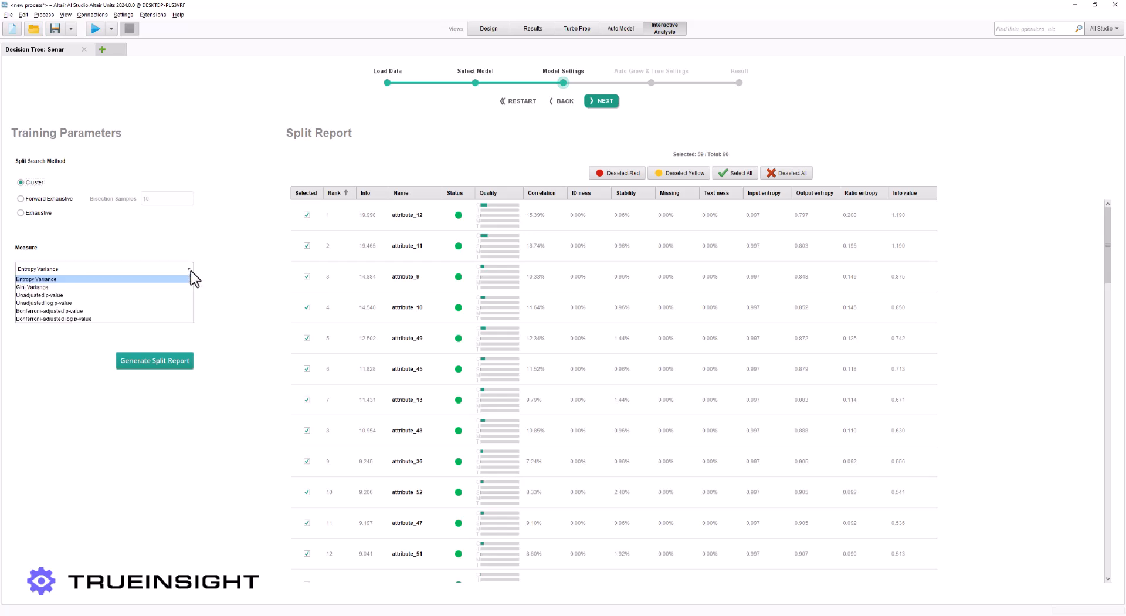
left_click(191, 269)
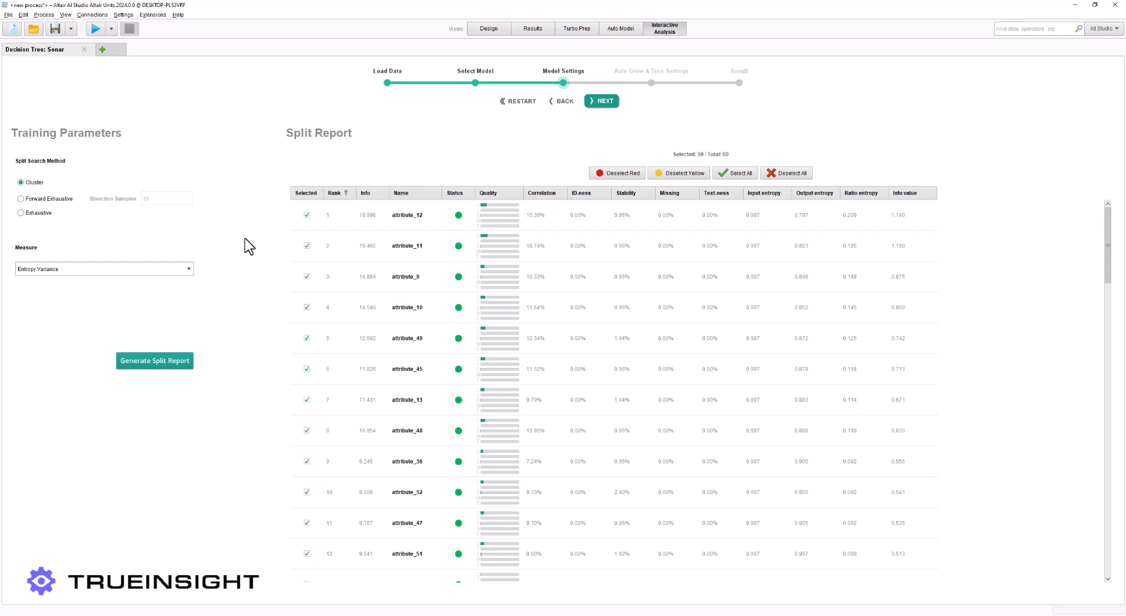
left_click(607, 100)
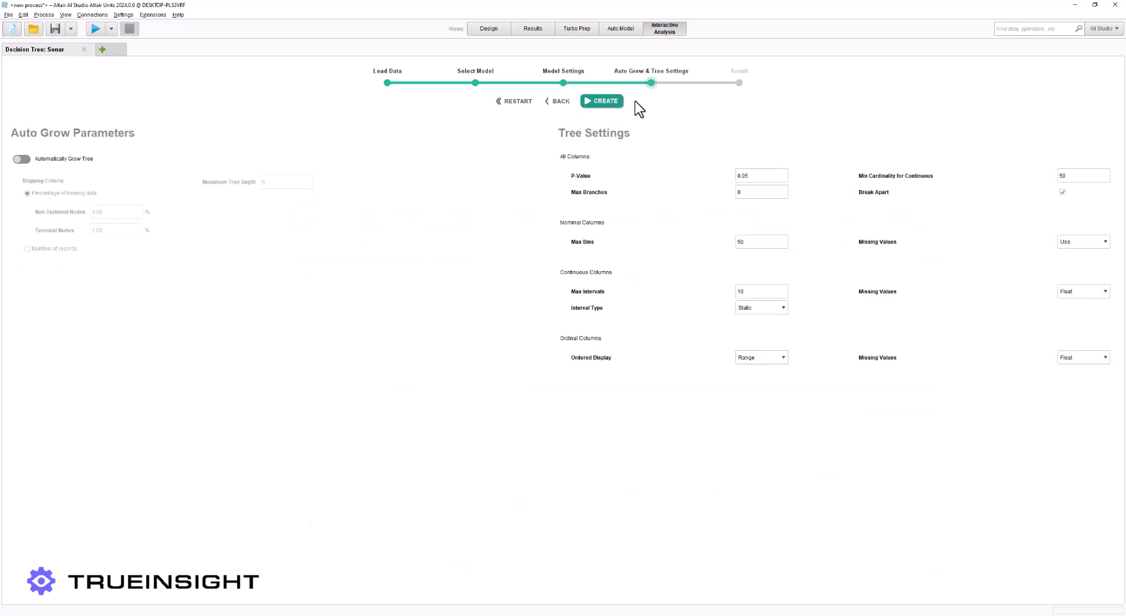
Create the decision tree with automatic growth turned on and look over its branches
left_click(22, 159)
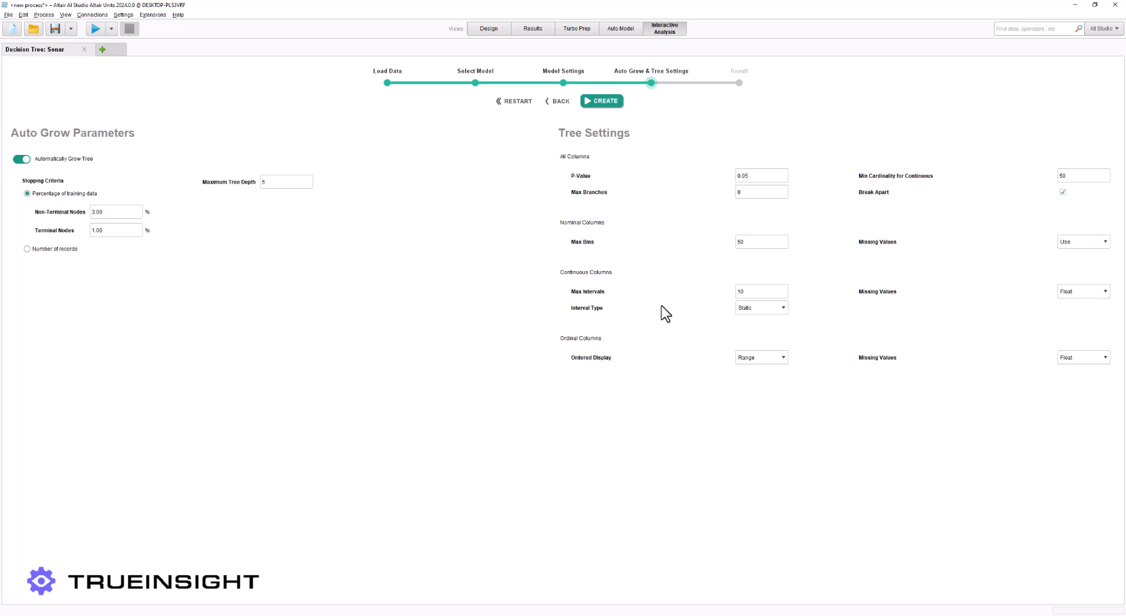
left_click(609, 103)
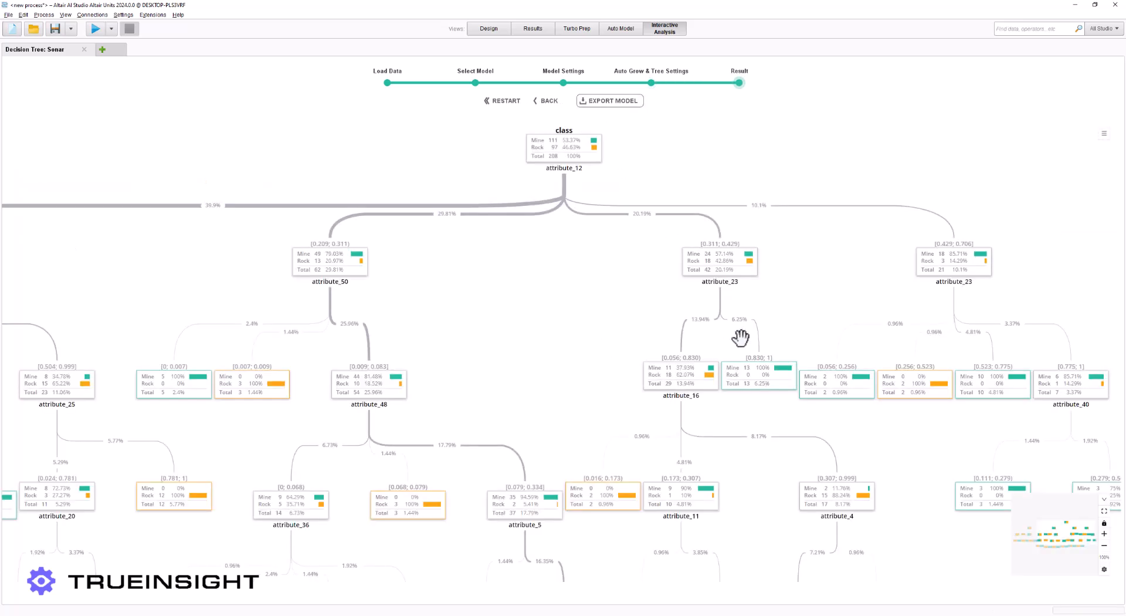
left_click_drag(603, 256, 681, 369)
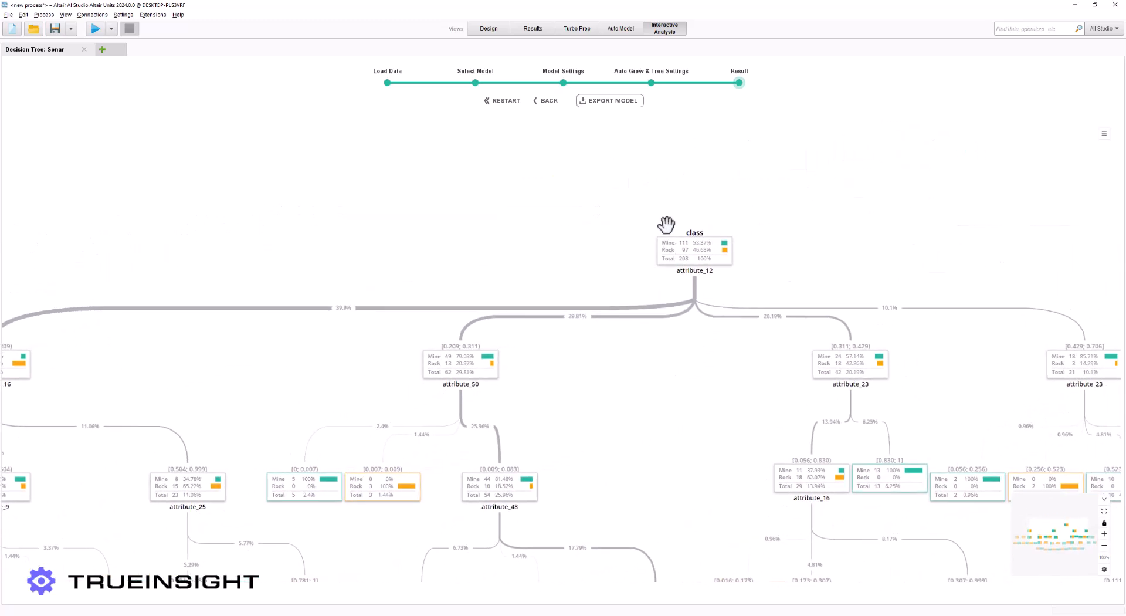
left_click_drag(618, 425, 504, 175)
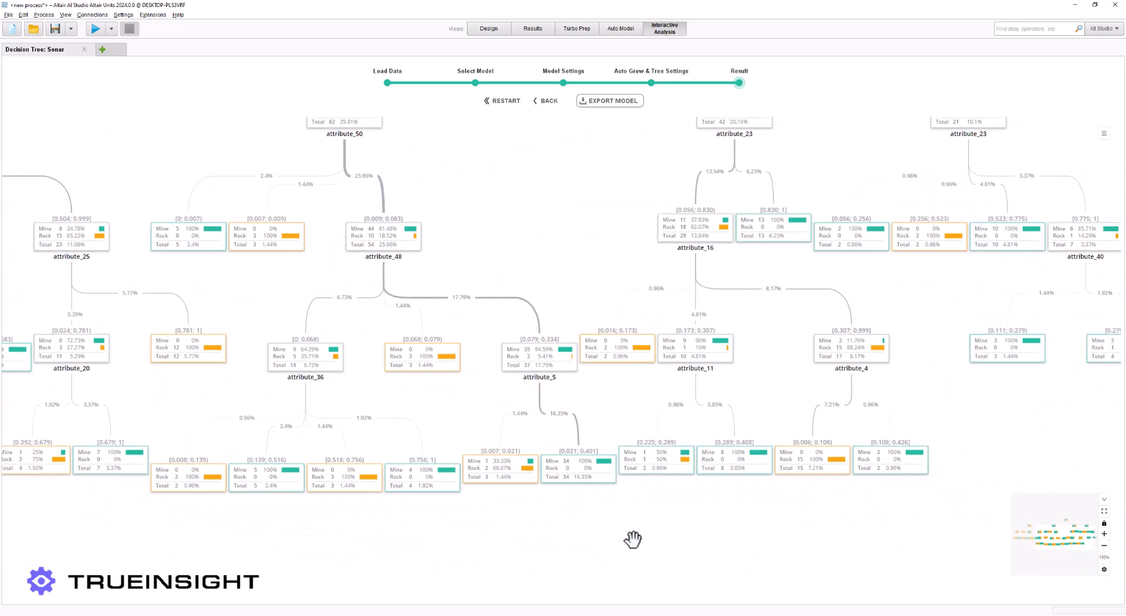
left_click_drag(578, 221, 622, 453)
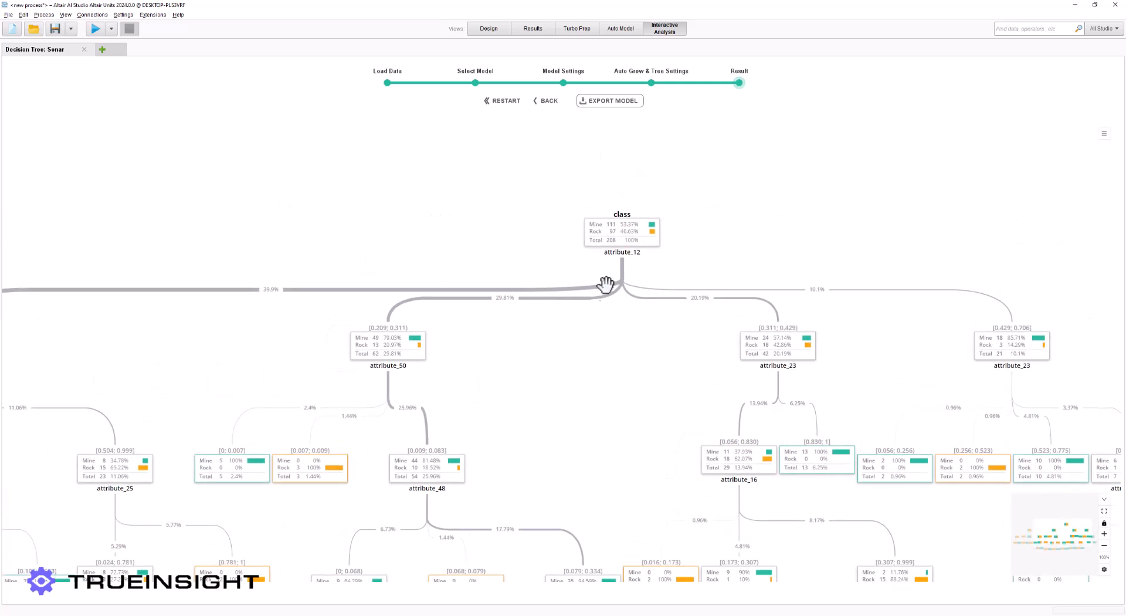
Grow the tree automatically from the class root node using the preset depth and stopping criteria
left_click(624, 242)
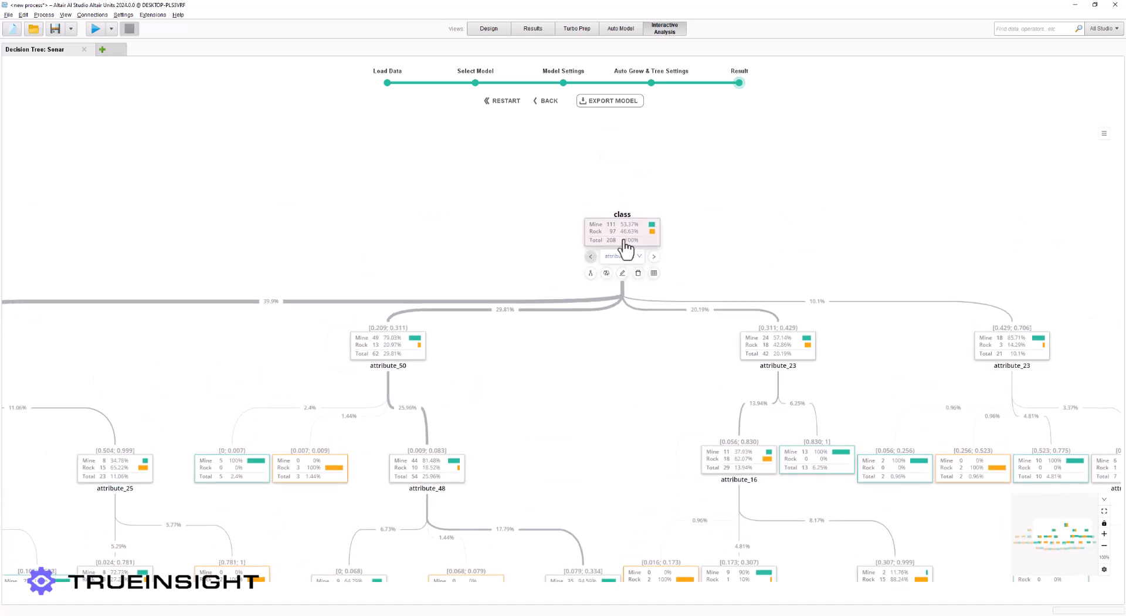
left_click(607, 273)
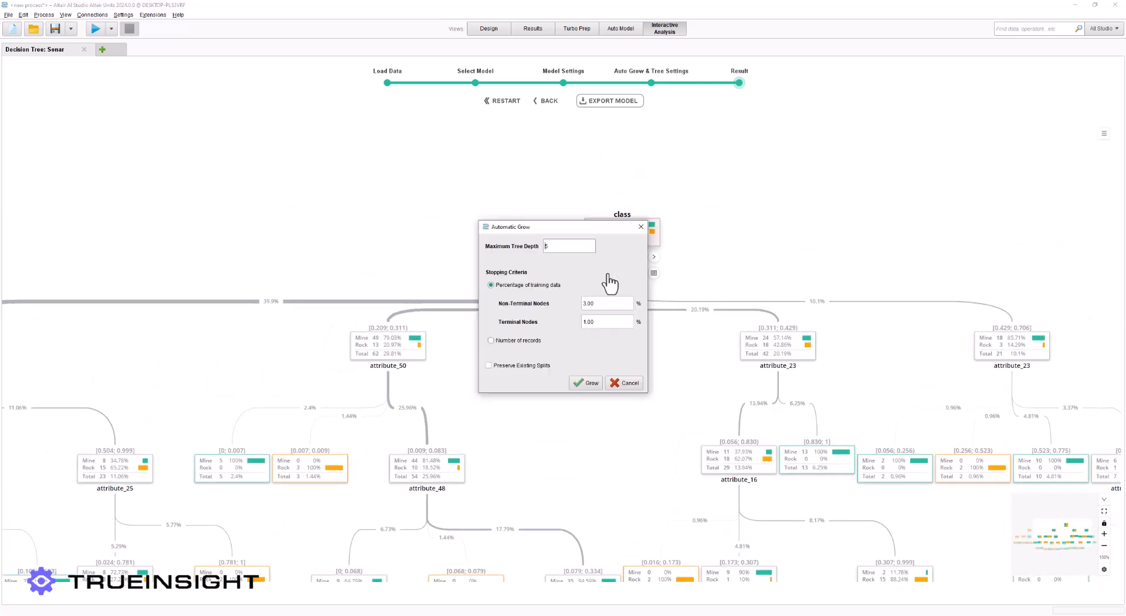
left_click(587, 384)
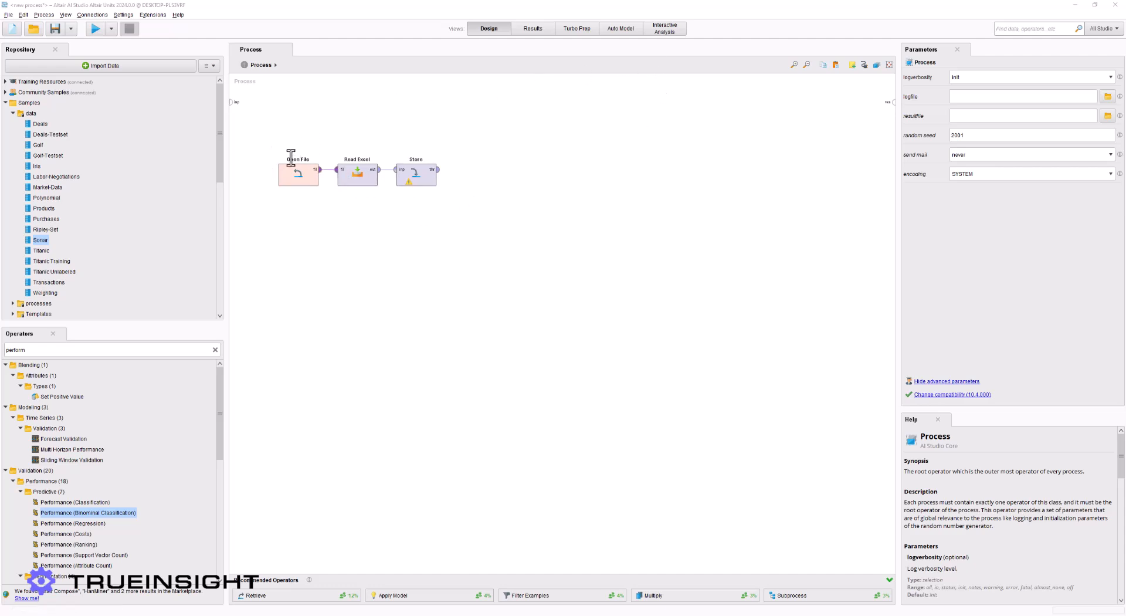
In the Design view, delete the Open File, Read Excel and Store operators and add the Sonar sample data
left_click_drag(269, 142, 500, 224)
key("Delete")
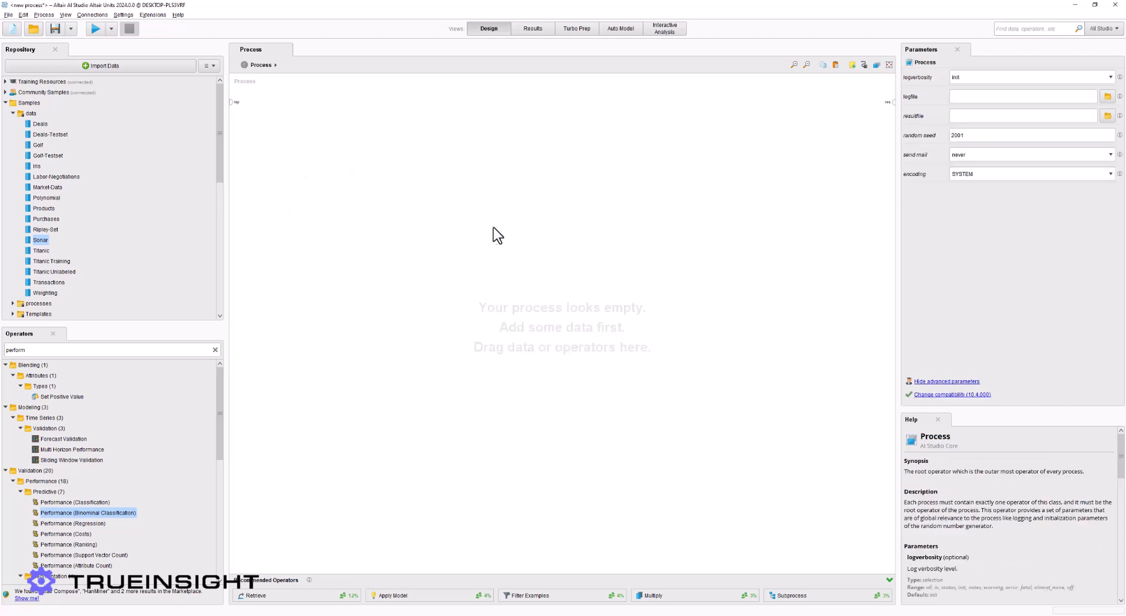
left_click_drag(51, 261, 299, 201)
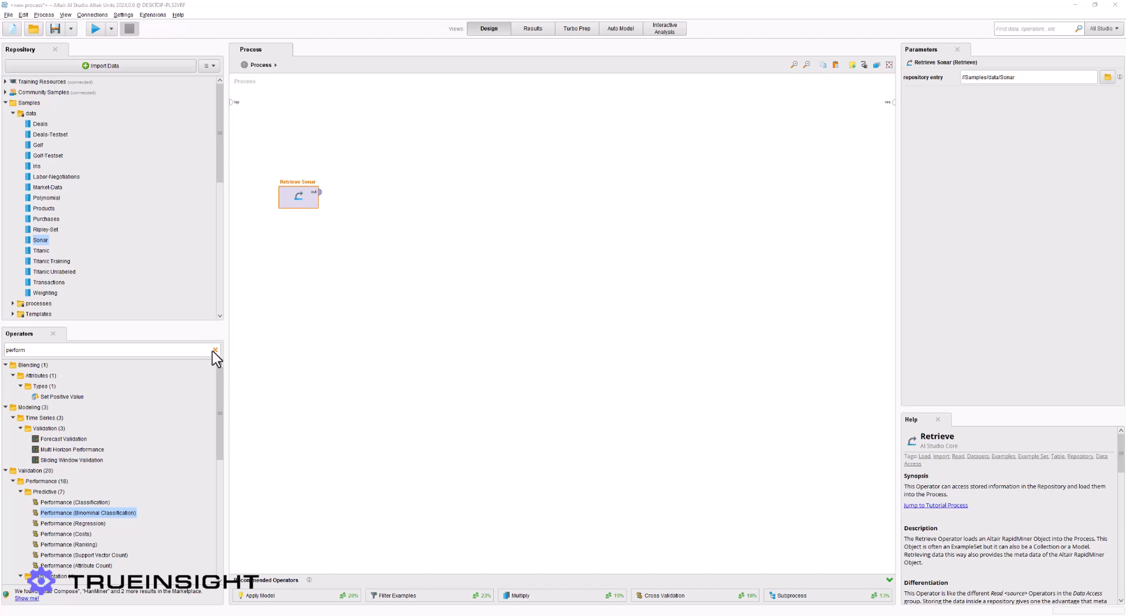
Connect the Retrieve Sonar output to the process result port and run the process
left_click(319, 192)
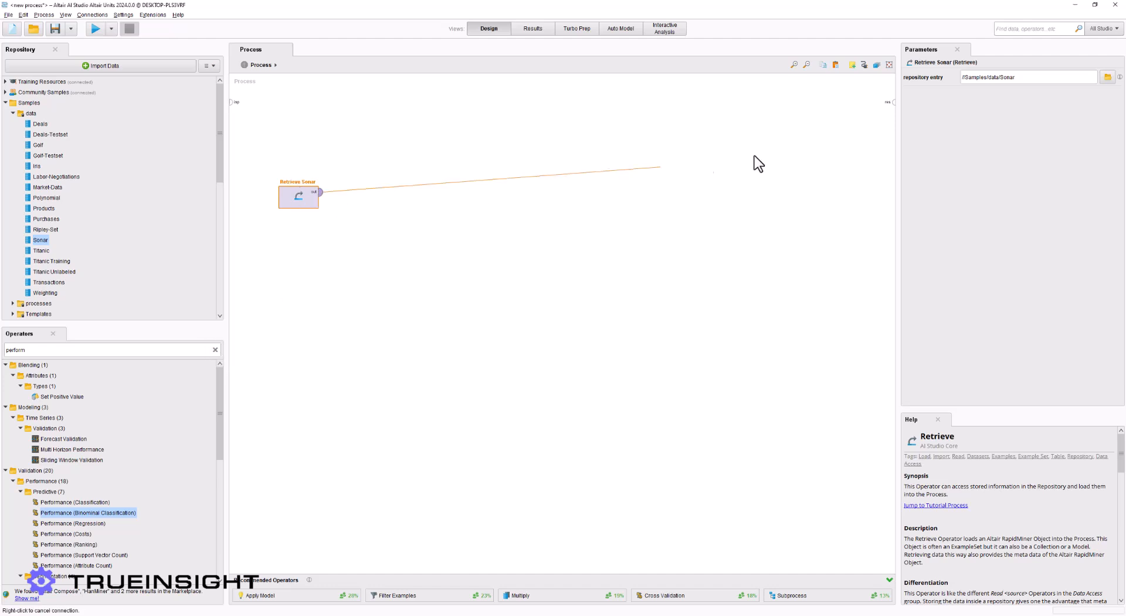
left_click(893, 103)
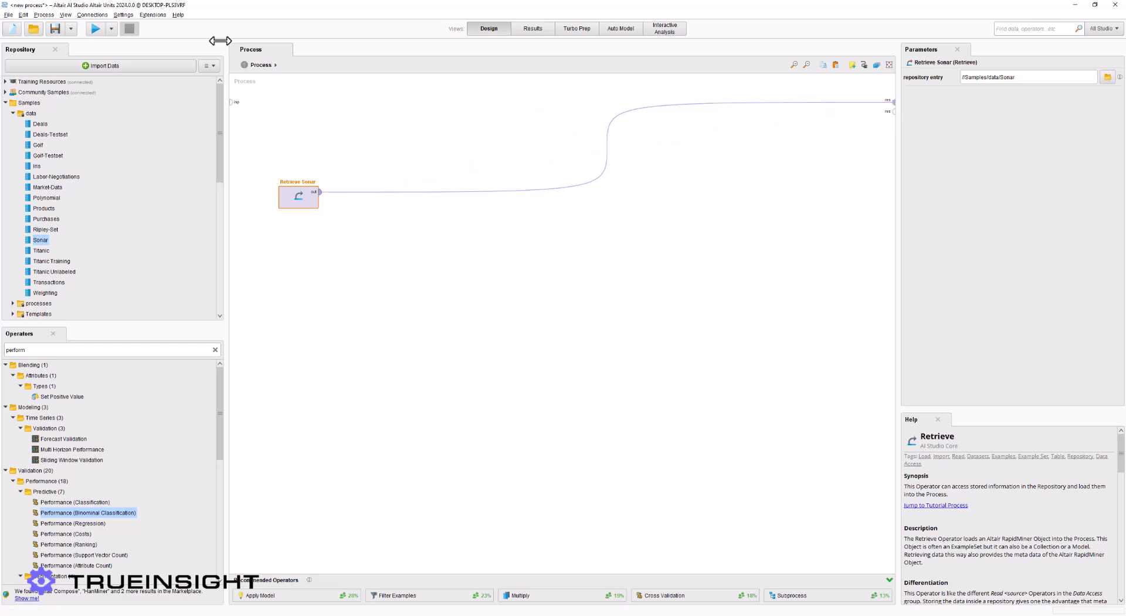
left_click(99, 30)
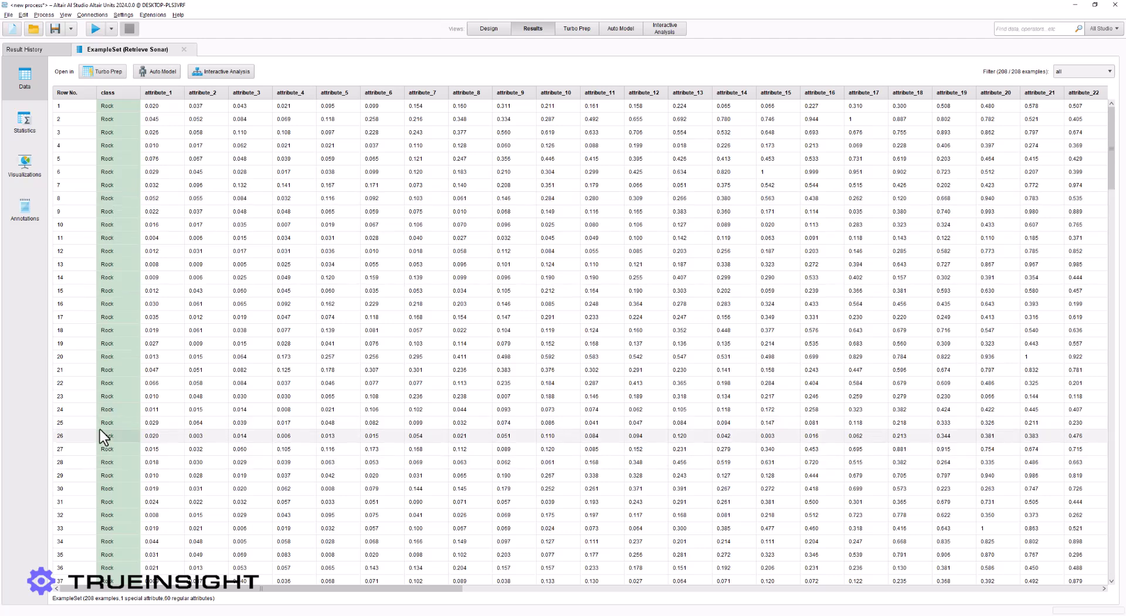
Check the class attribute's type in the Sonar statistics and insert Nominal to Binominal between Retrieve Sonar and the process result port
left_click(489, 28)
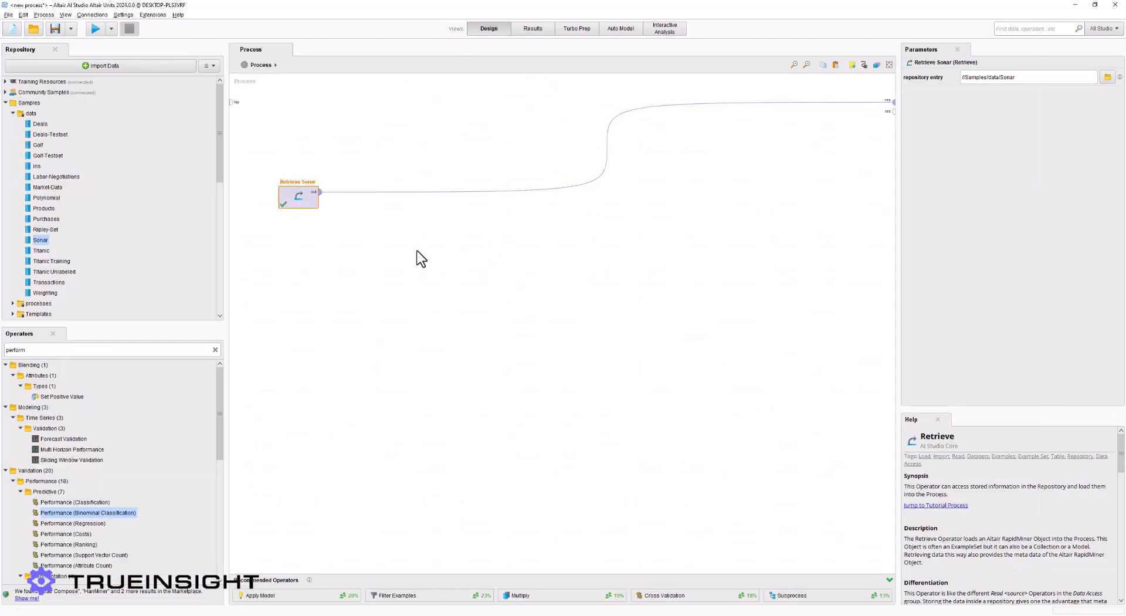
double_click(71, 352)
type("bi")
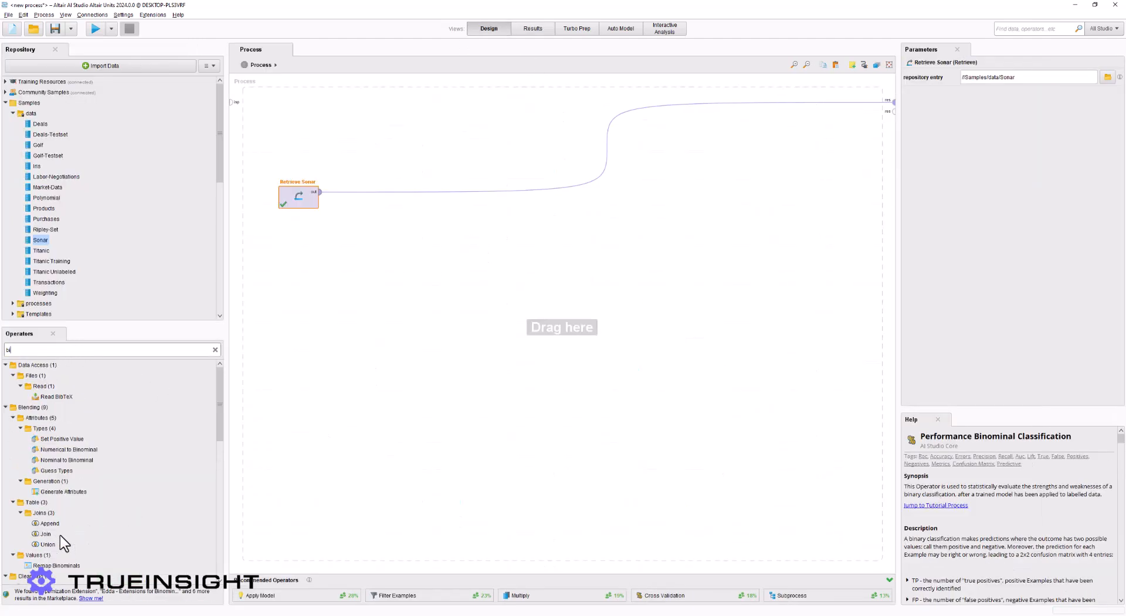
type("nomi")
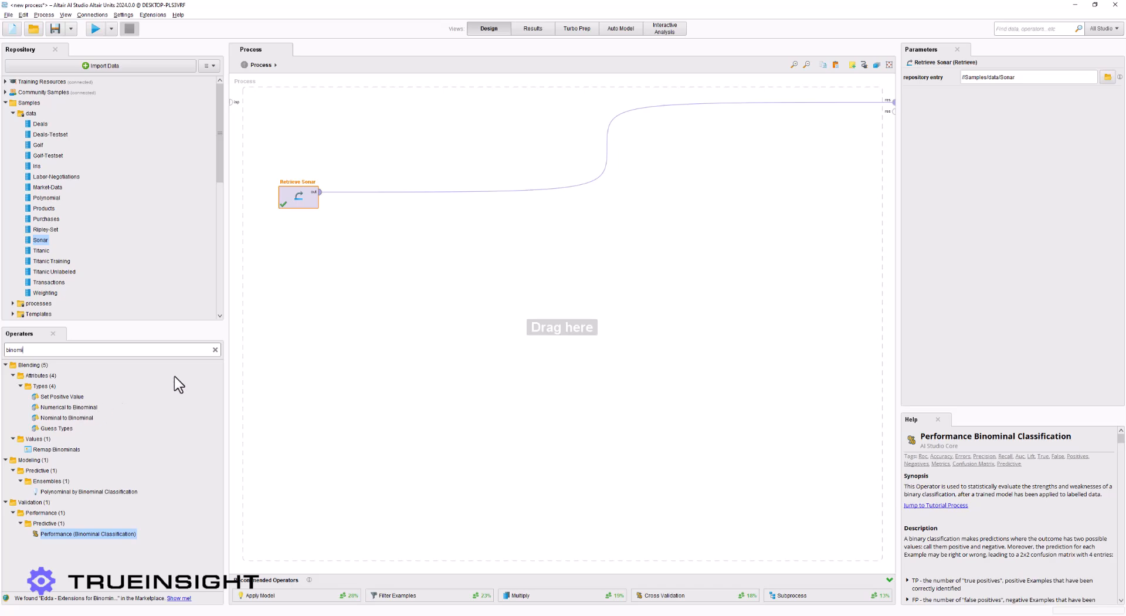
left_click(529, 33)
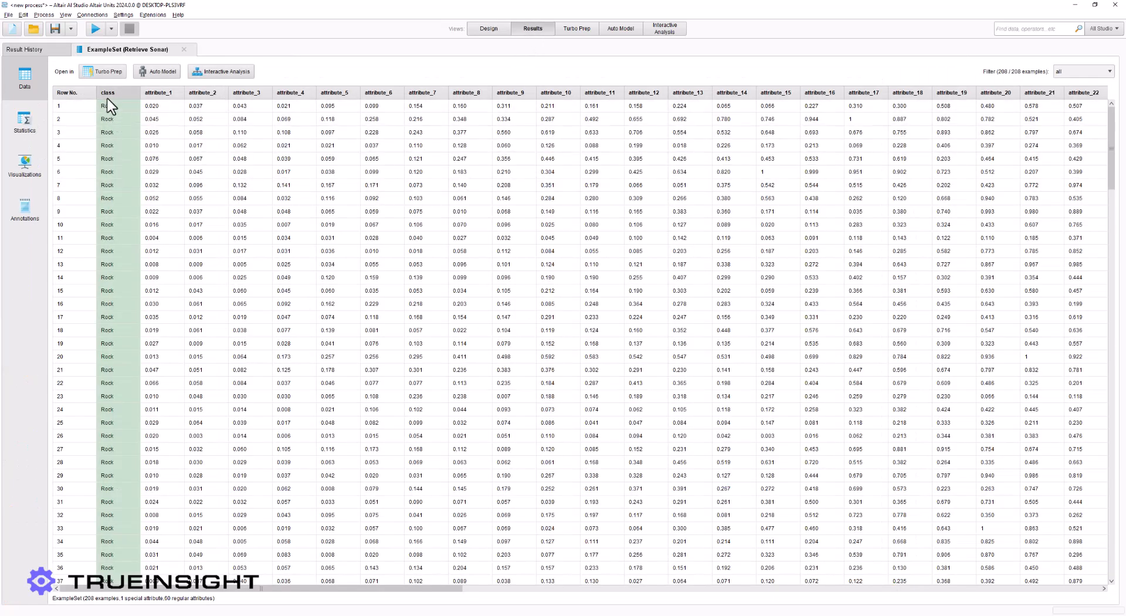
left_click(26, 131)
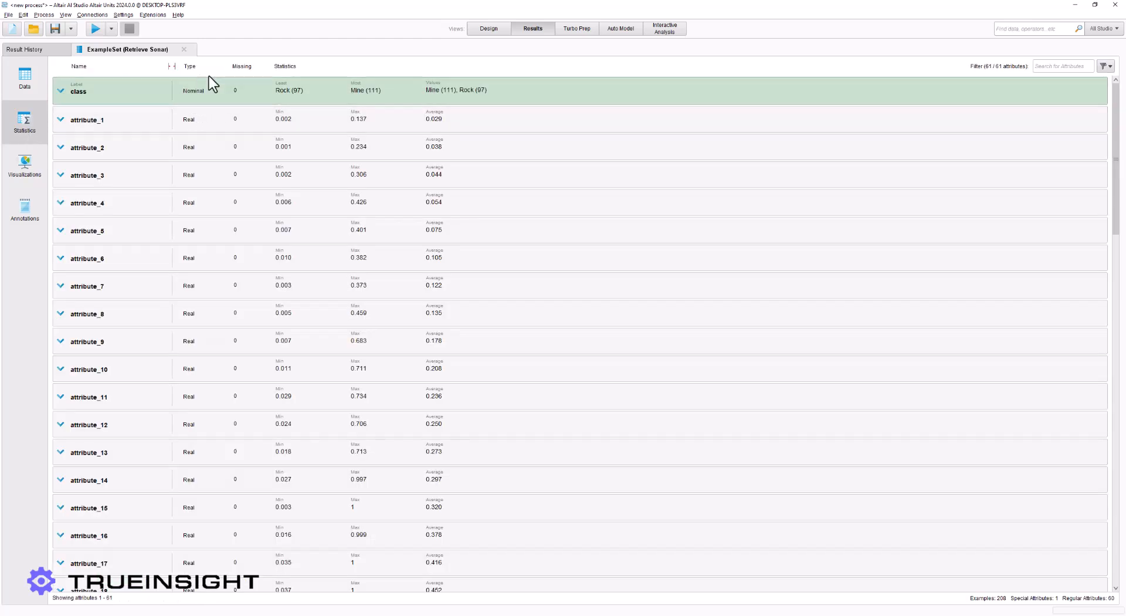
left_click(496, 33)
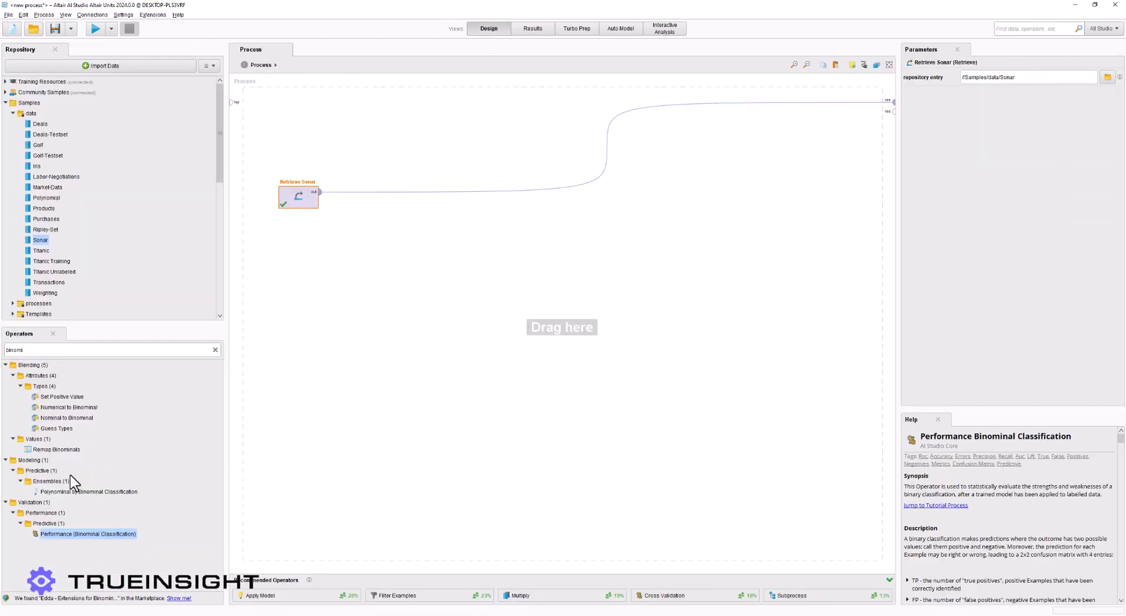
left_click_drag(51, 418, 379, 197)
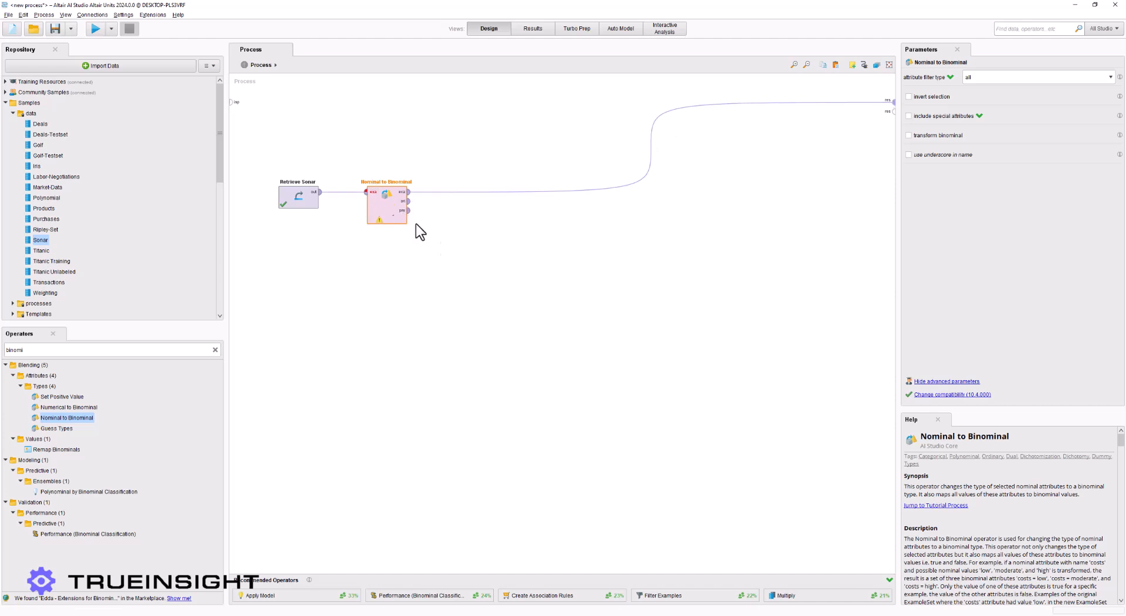
Examine the attribute metadata at the example set output of Nominal to Binominal in a focused window and close it
mouse_move(365, 201)
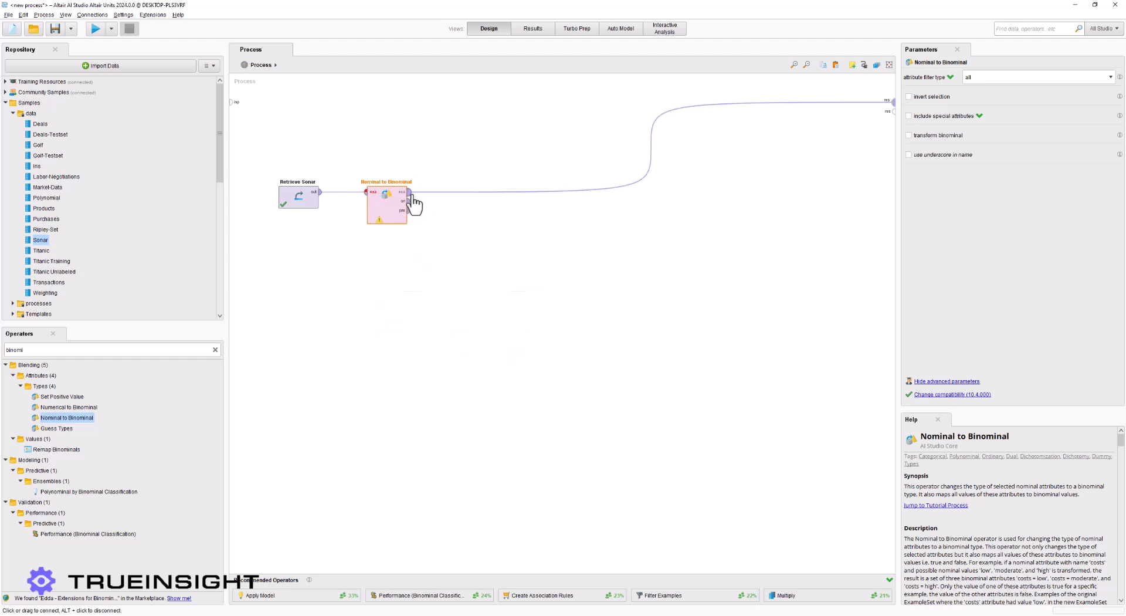
mouse_move(413, 203)
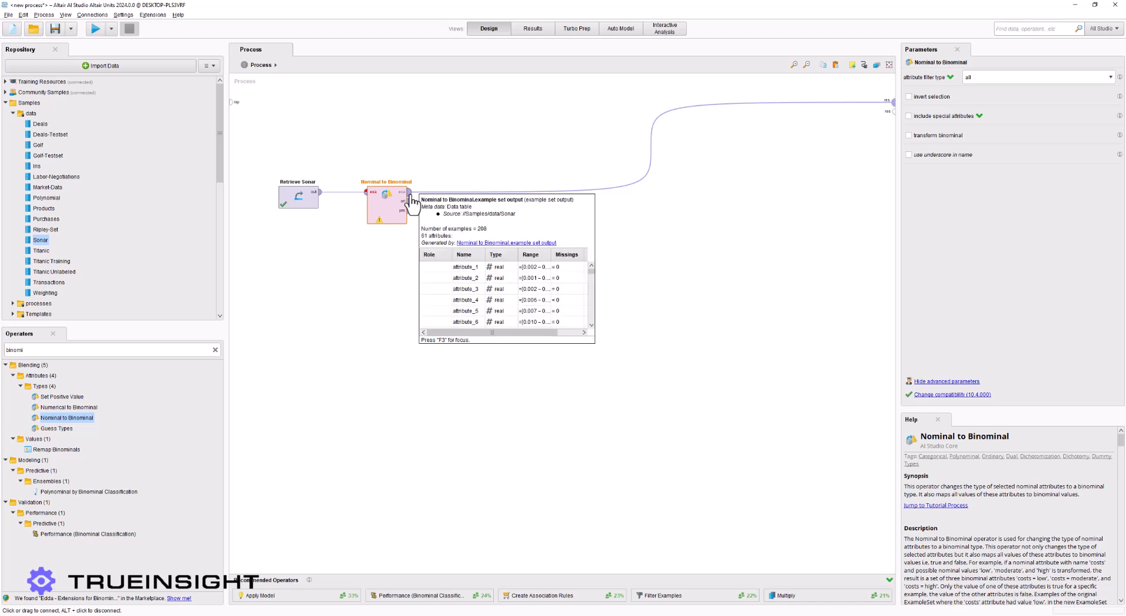
key("F3")
scroll(534, 303, "down", 1)
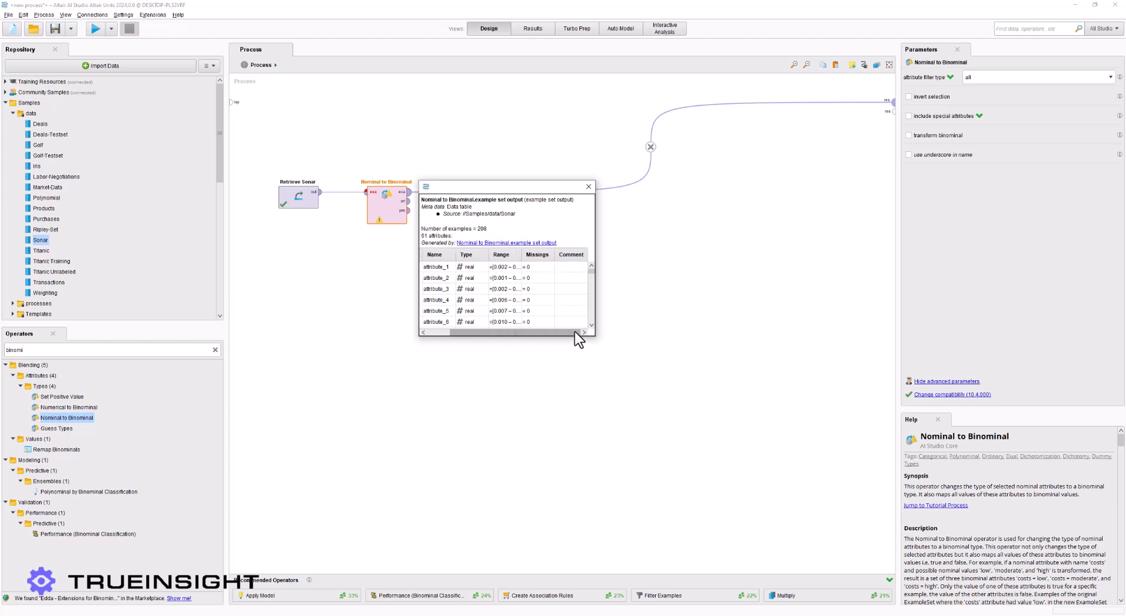
left_click(590, 186)
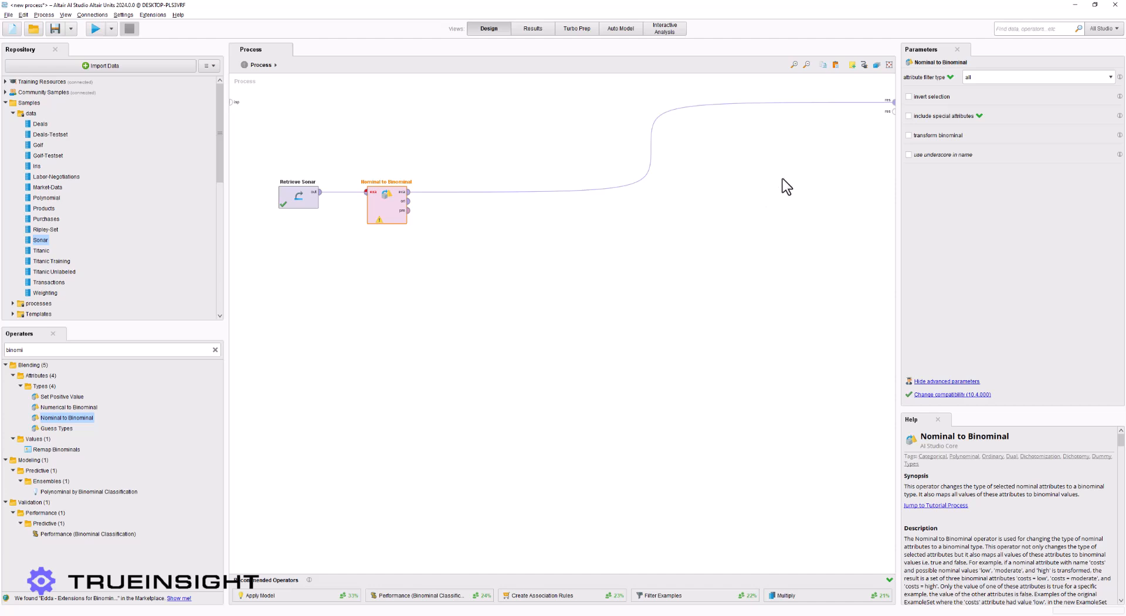
Limit Nominal to Binominal to the single attribute class, include special attributes, and run the process
left_click(992, 79)
left_click(1006, 96)
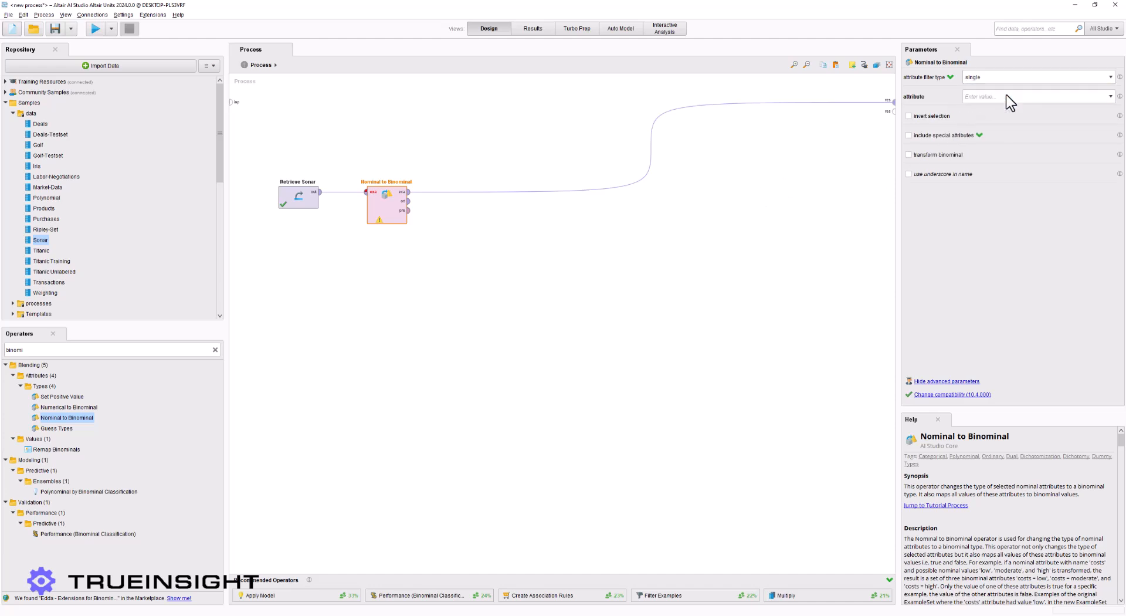
left_click(1111, 97)
left_click(1022, 107)
left_click(96, 28)
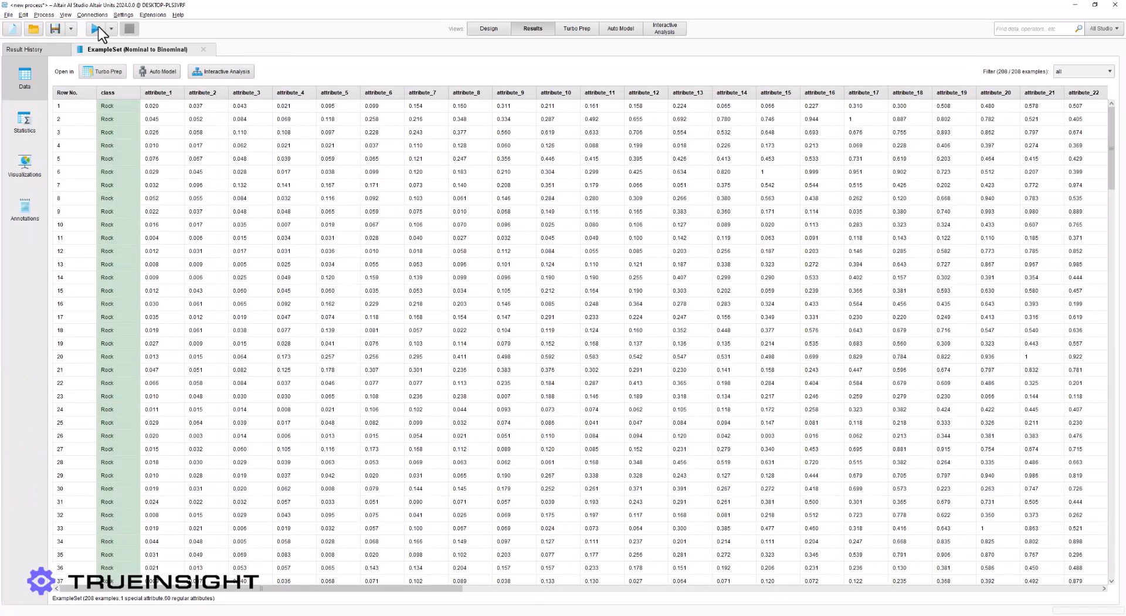
Look over the attribute statistics of the converted data and open attribute_1's histogram as a full visualization
left_click(34, 120)
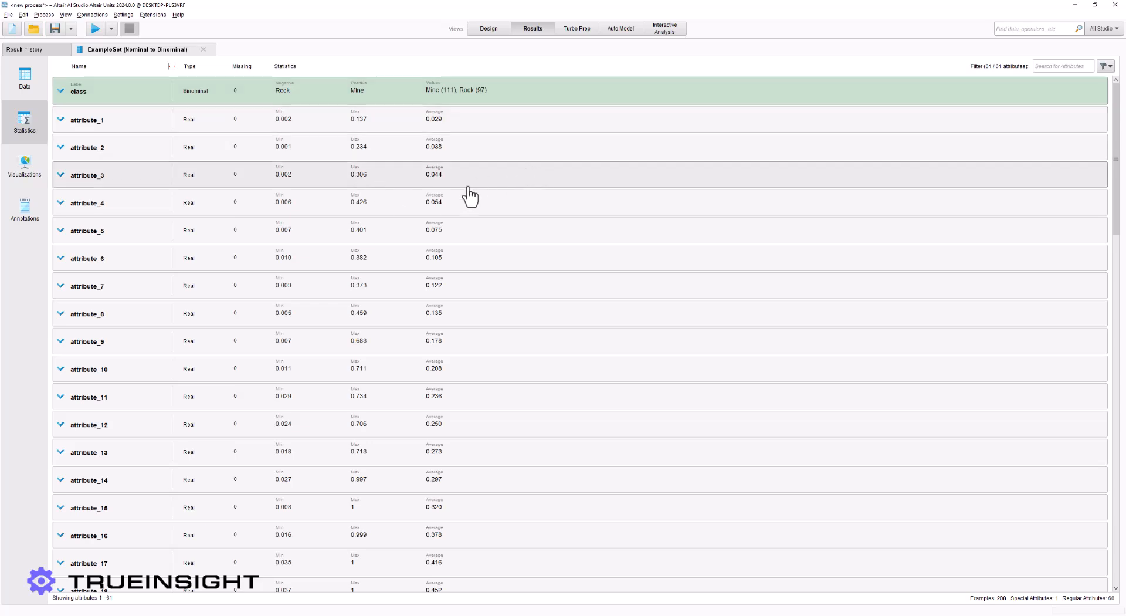
scroll(358, 258, "down", 2)
scroll(368, 269, "up", 2)
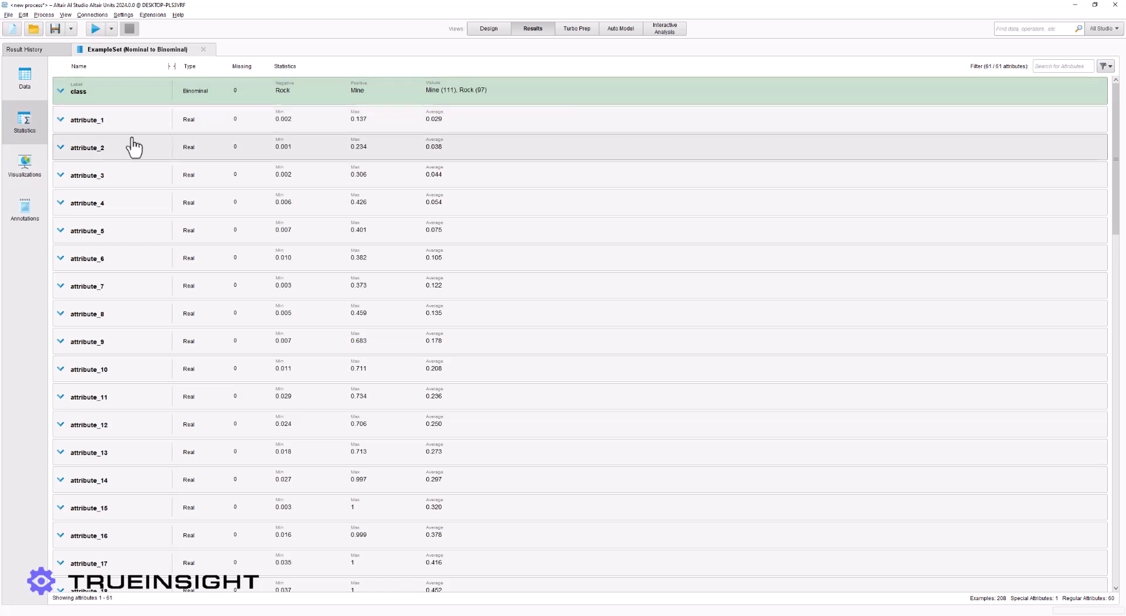
left_click(63, 121)
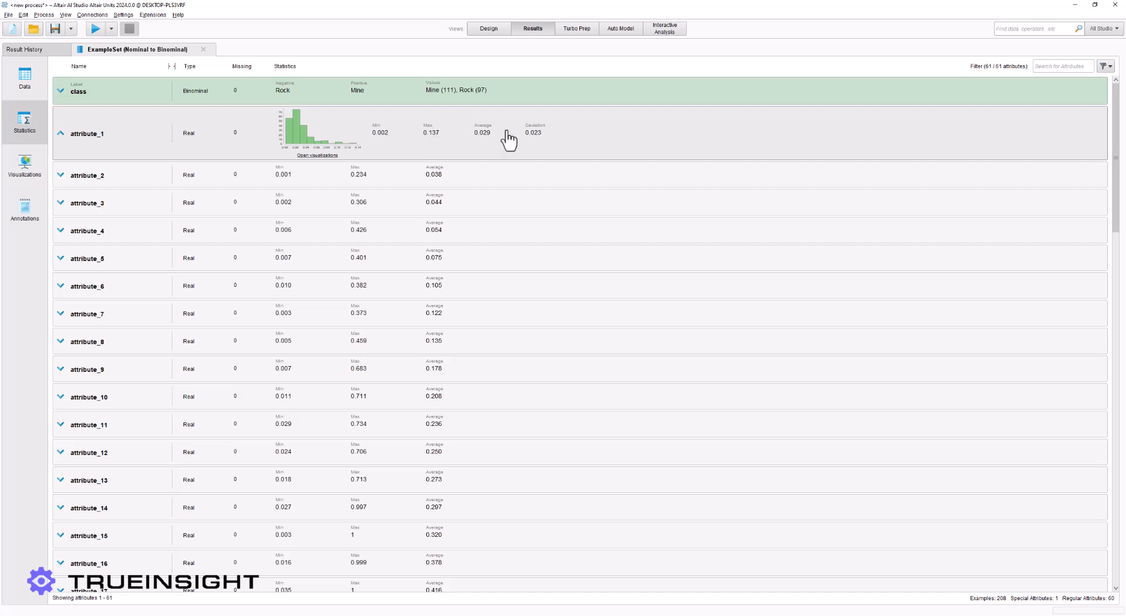
left_click(316, 155)
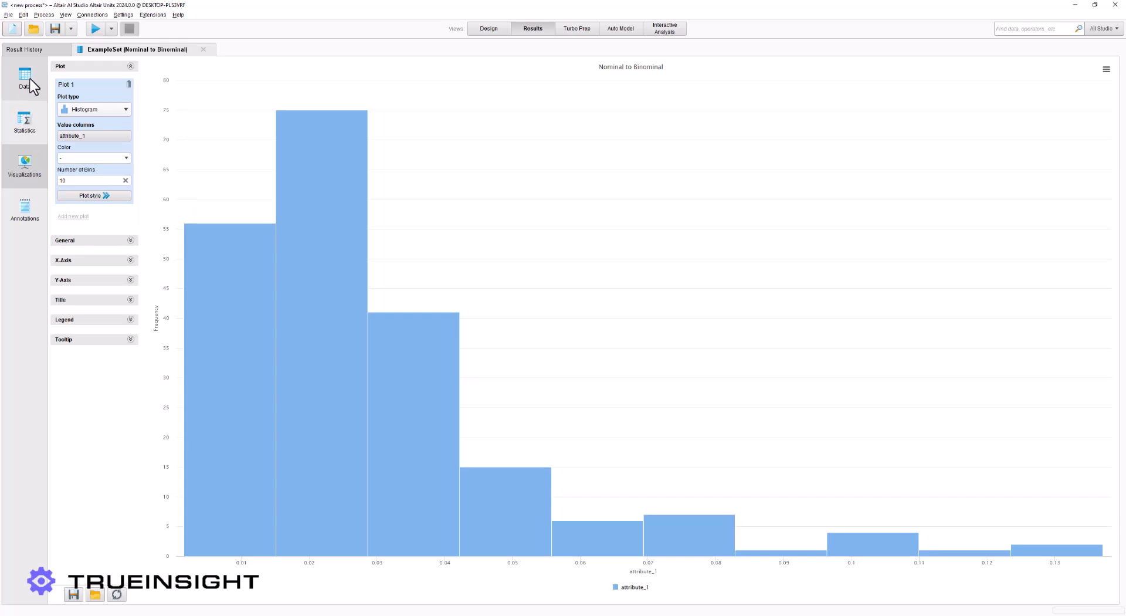
Expand the class attribute in the statistics and open its bar chart as a full visualization
left_click(27, 117)
left_click(61, 103)
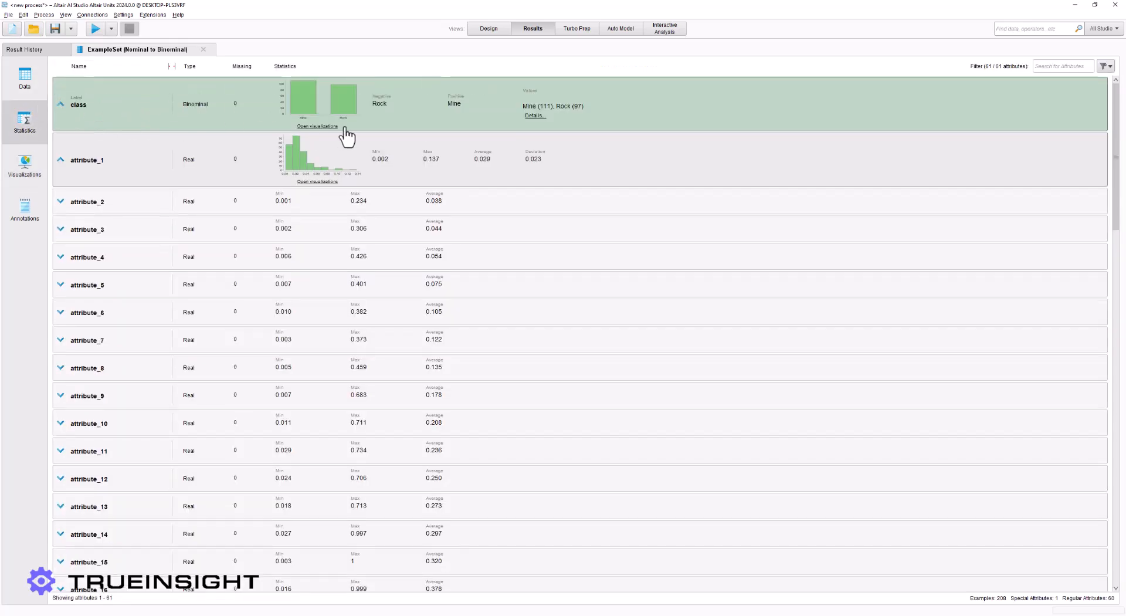
left_click(325, 126)
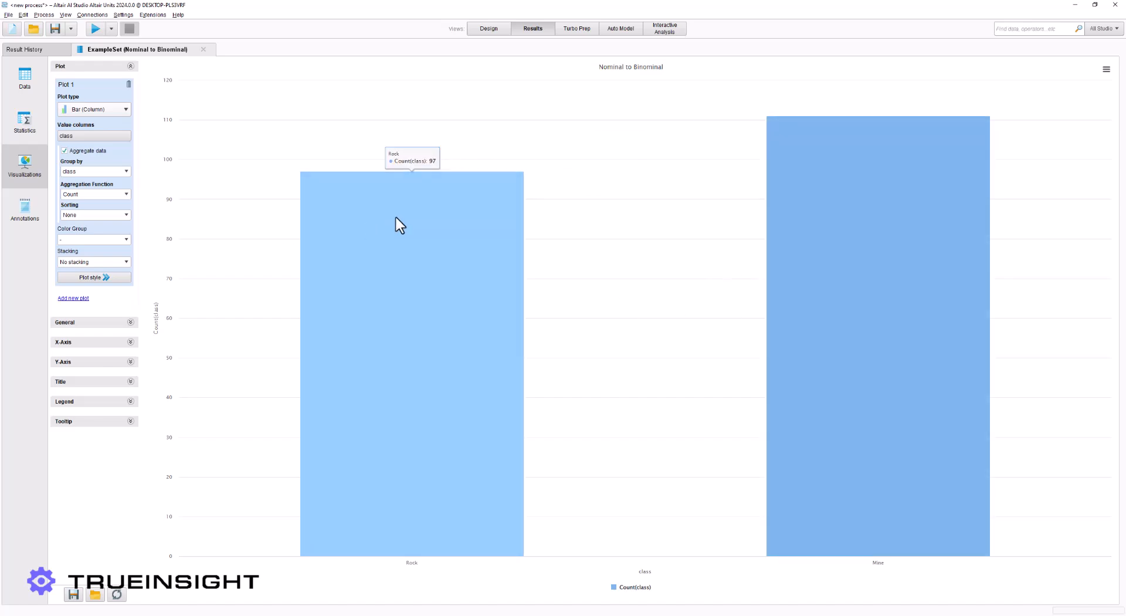
In the Design view, insert a Split Data operator between Nominal to Binominal and the process result port
left_click(502, 31)
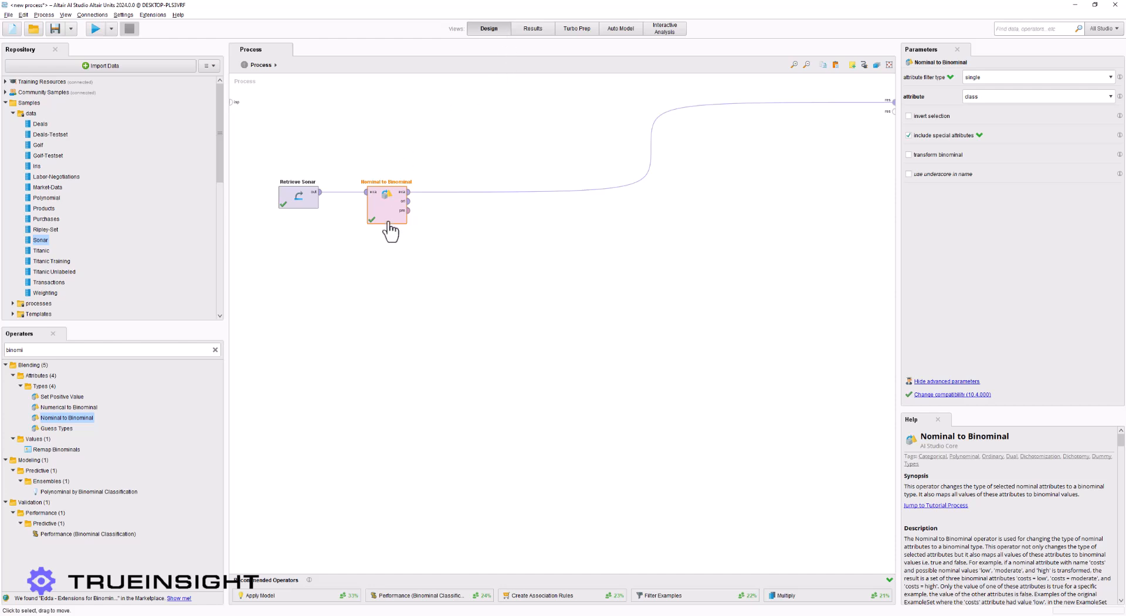
left_click(215, 350)
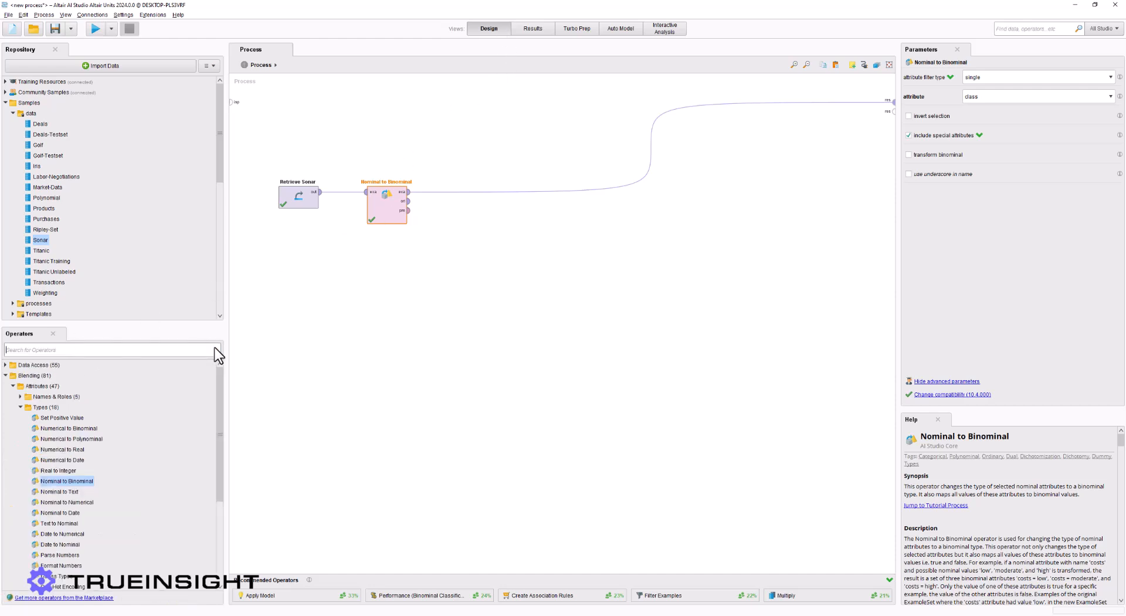
type("split")
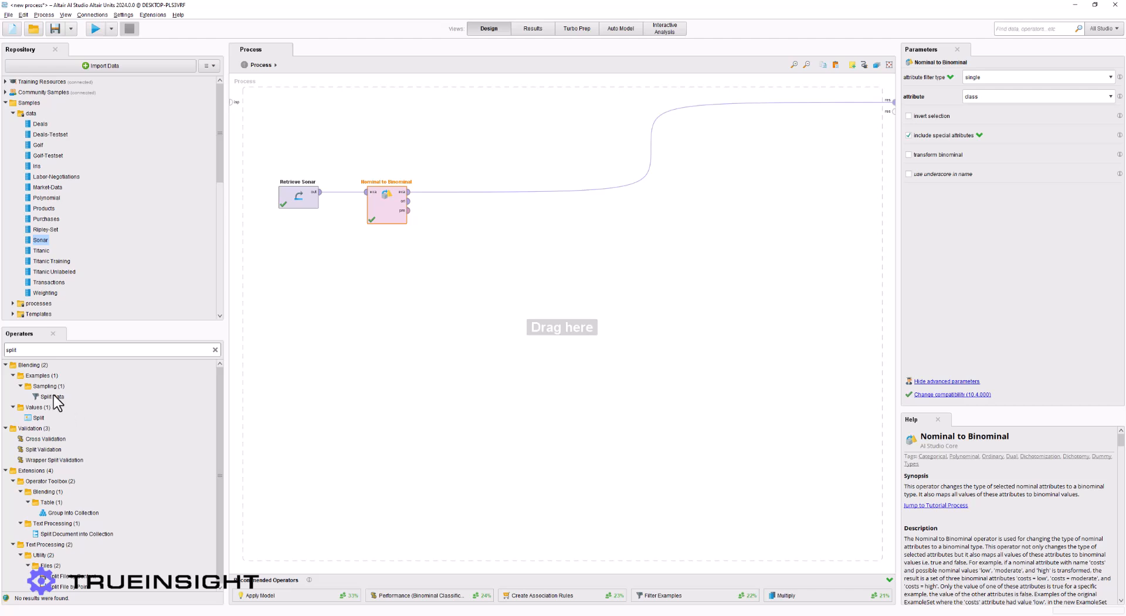
left_click_drag(51, 398, 359, 204)
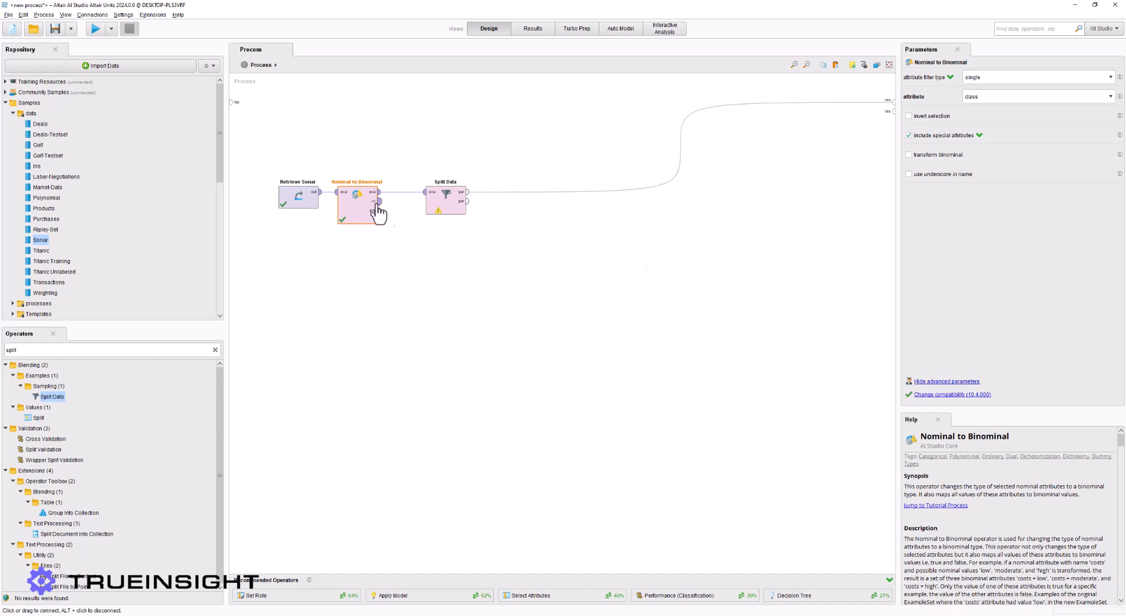
mouse_move(454, 212)
left_mouse_down()
mouse_move(483, 330)
mouse_move(358, 375)
mouse_move(480, 314)
mouse_move(492, 169)
mouse_move(395, 114)
mouse_move(440, 123)
mouse_move(486, 179)
mouse_move(460, 114)
mouse_move(492, 164)
mouse_move(463, 206)
mouse_move(493, 158)
mouse_move(474, 202)
left_mouse_up()
right_click(337, 160)
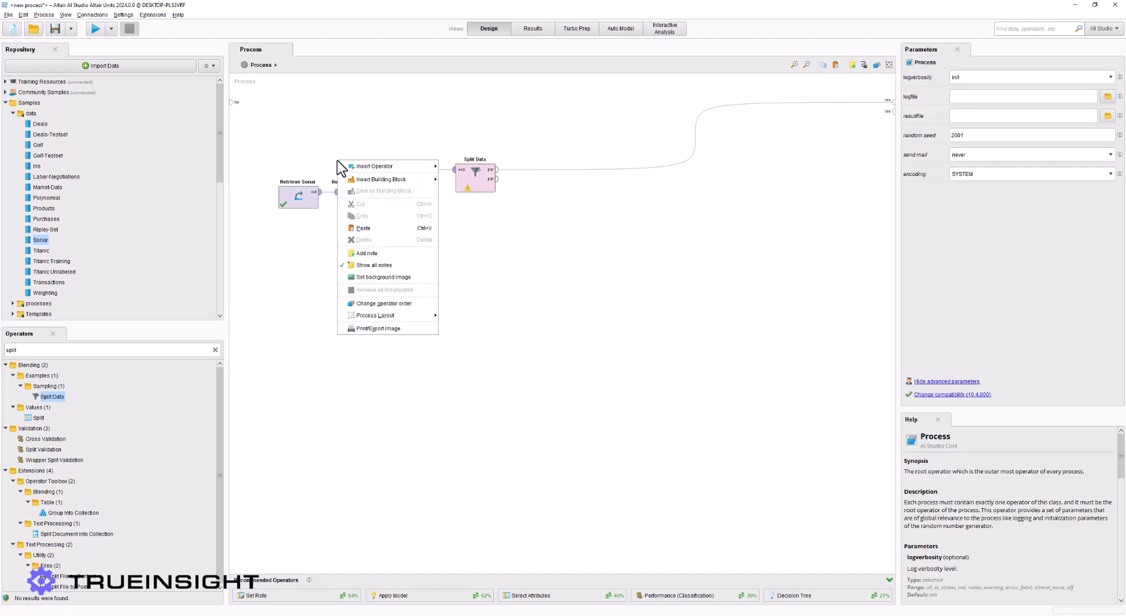
left_click(395, 253)
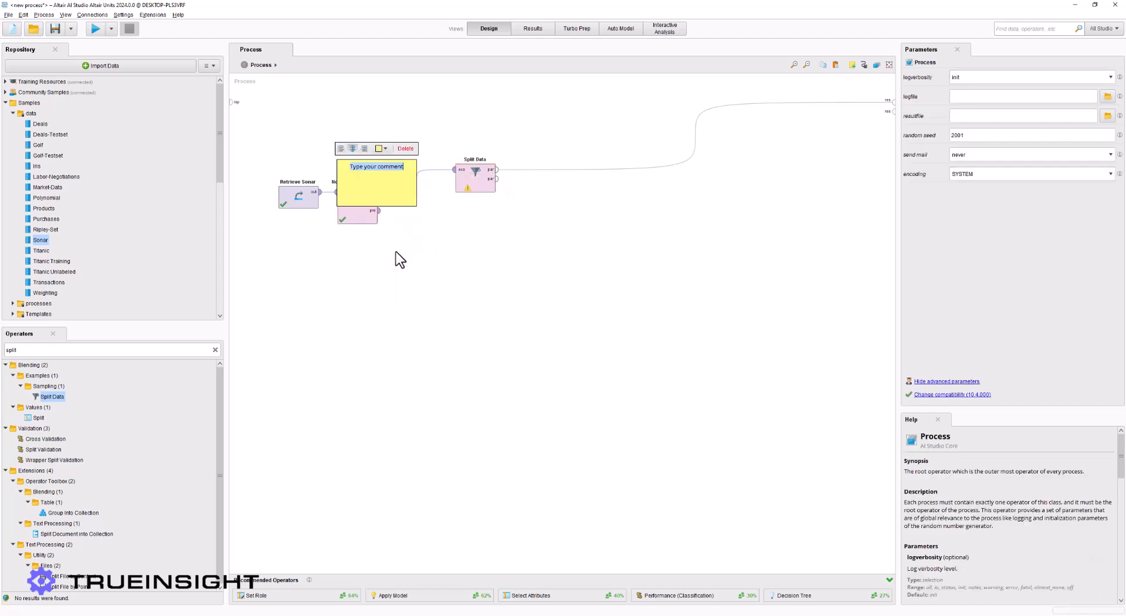
left_click(409, 148)
Define two partitions for the Split Data operator, giving the first a ratio of 0.7
left_click(478, 181)
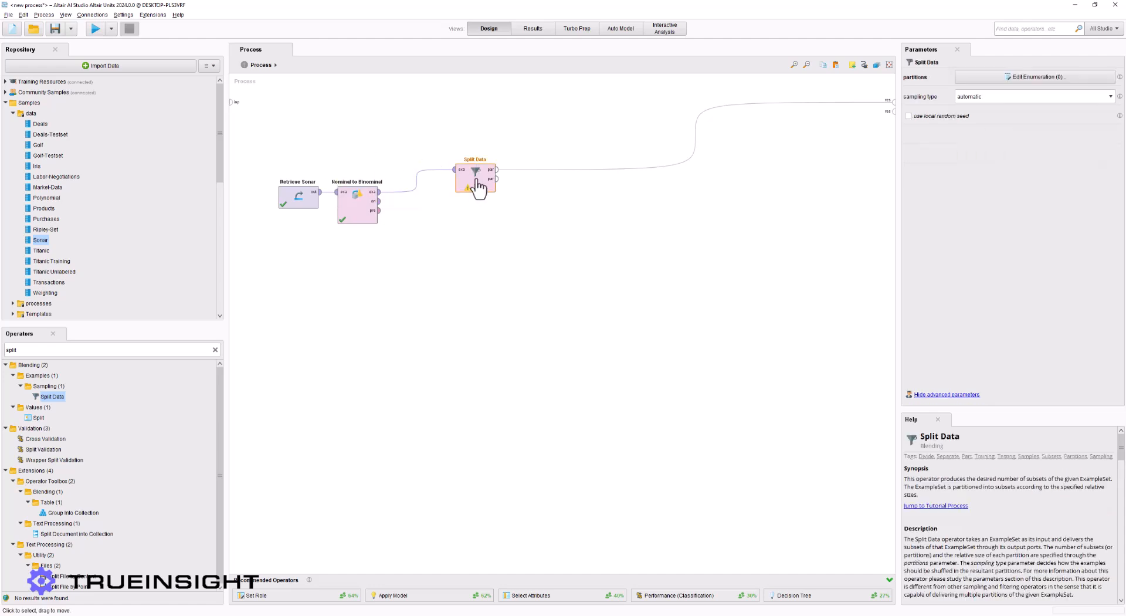
double_click(478, 187)
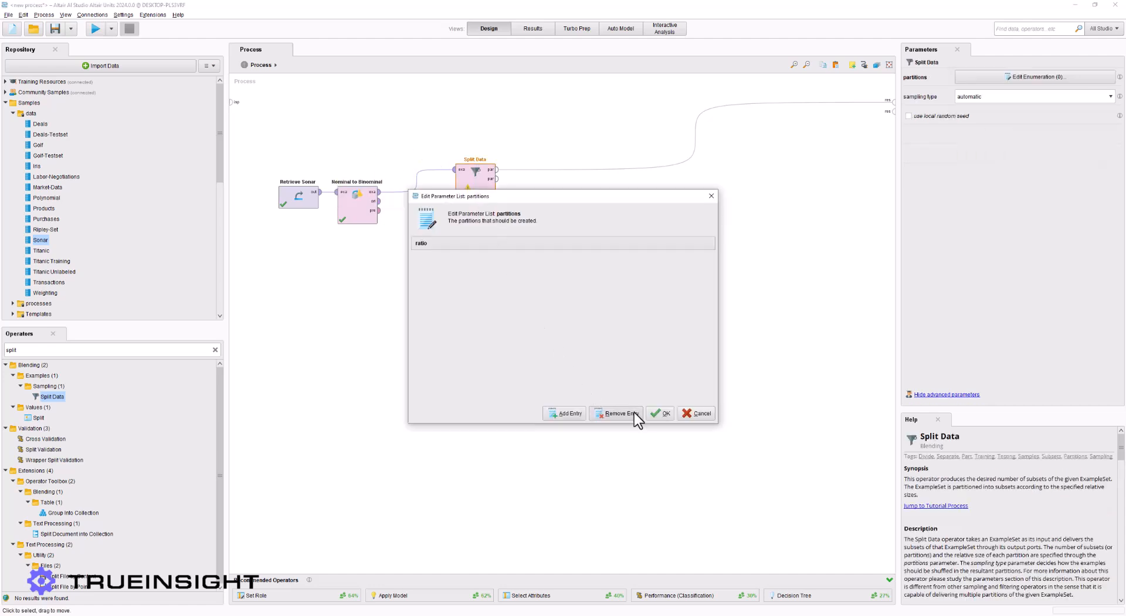
left_click(570, 414)
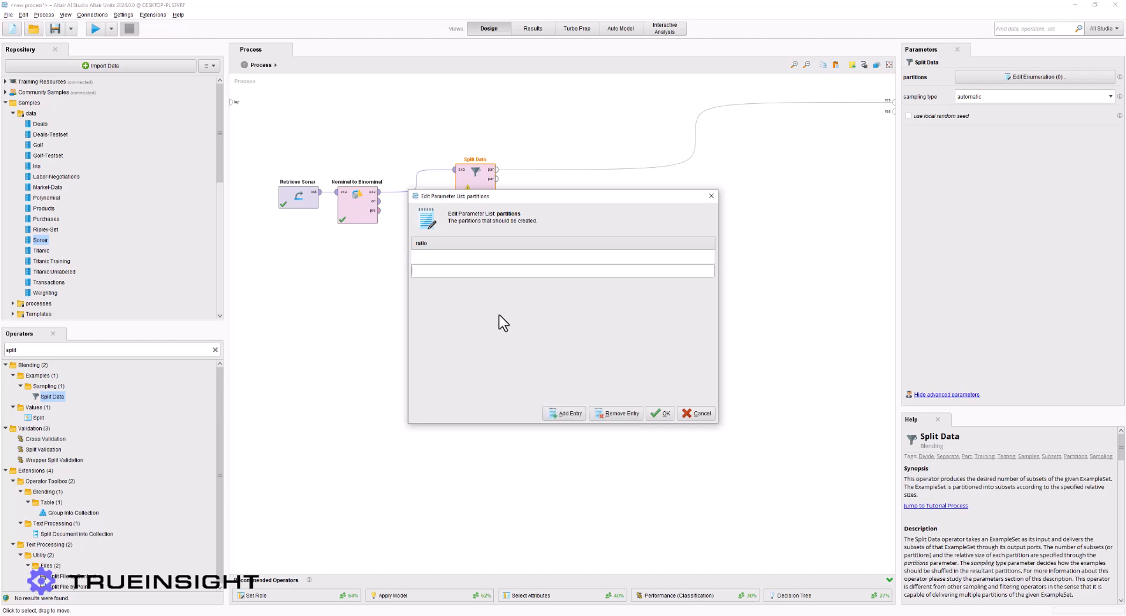
left_click(450, 256)
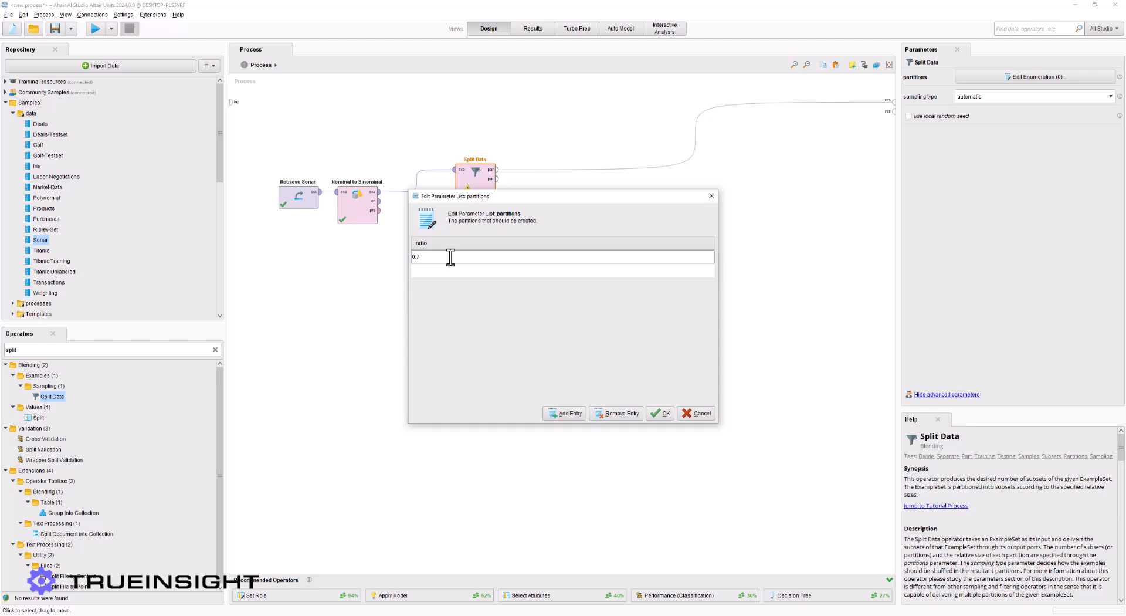
type("0.7")
key("Return")
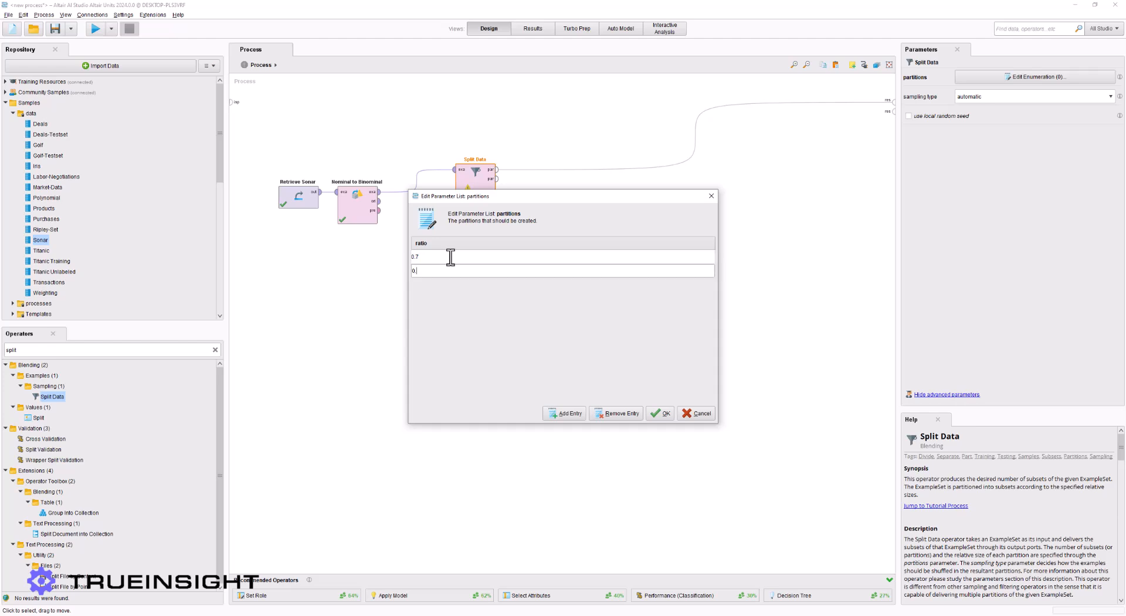
left_click(649, 416)
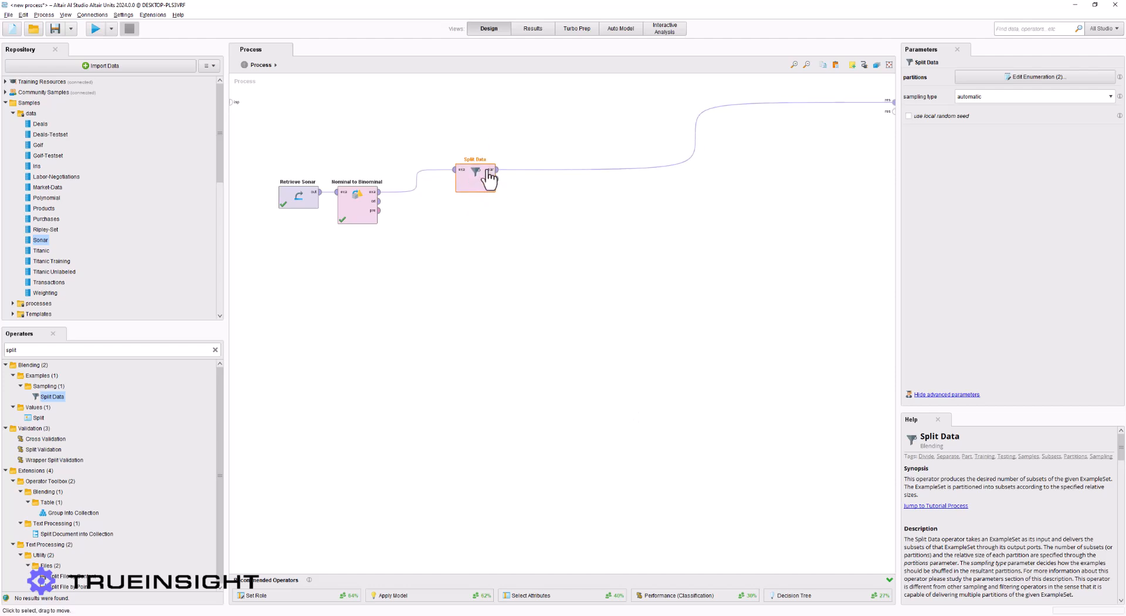
mouse_move(492, 171)
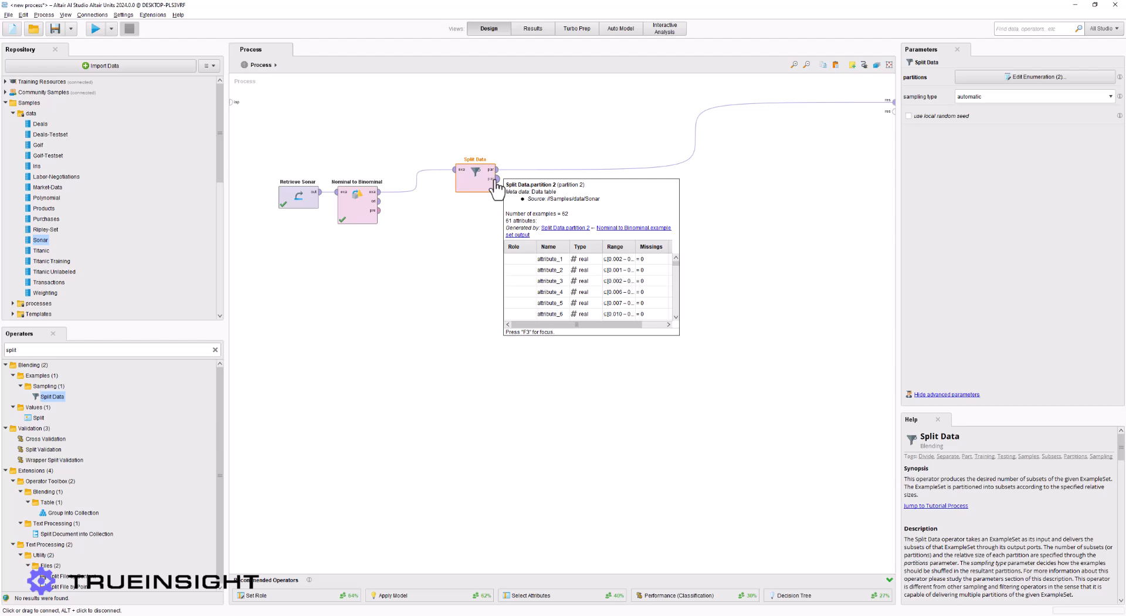
Insert a Deep Learning operator between Split Data's first partition output and the process result port
left_click(62, 350)
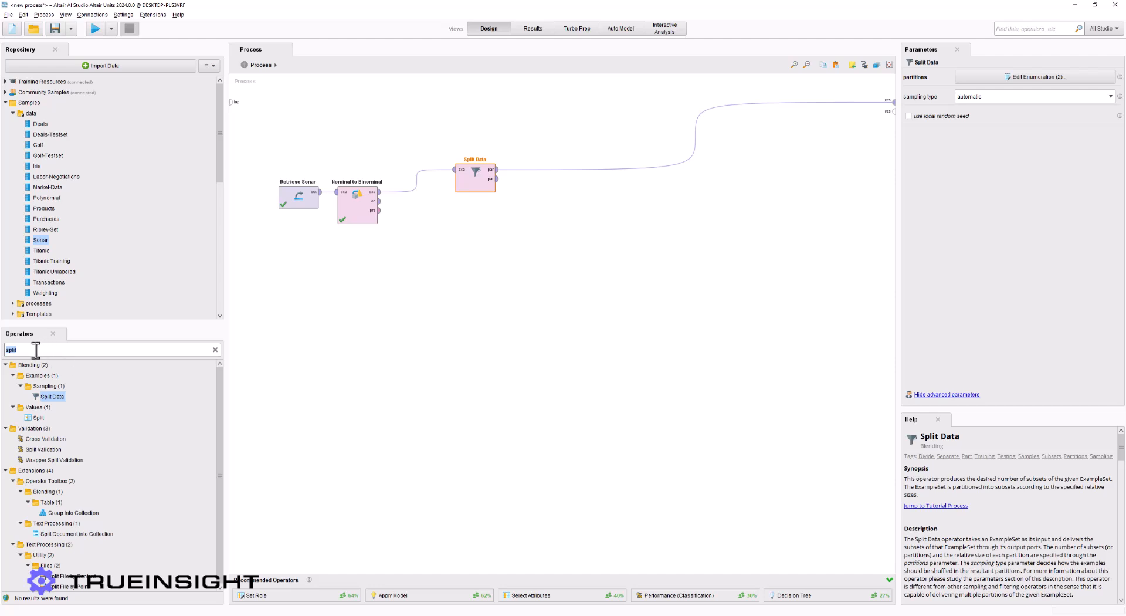
type("neur")
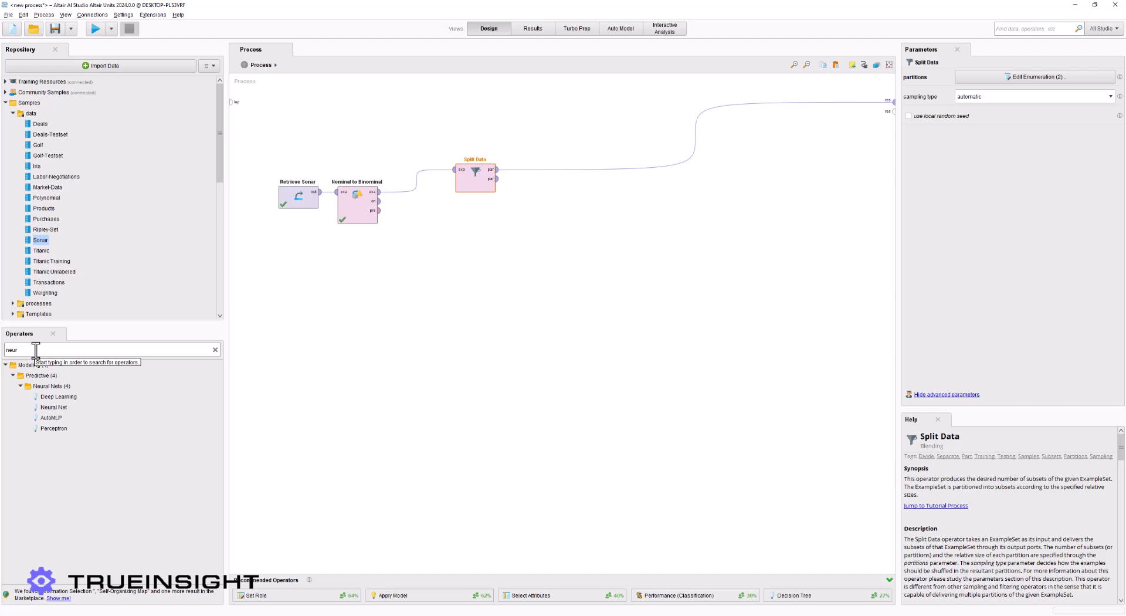
left_click_drag(70, 397, 554, 180)
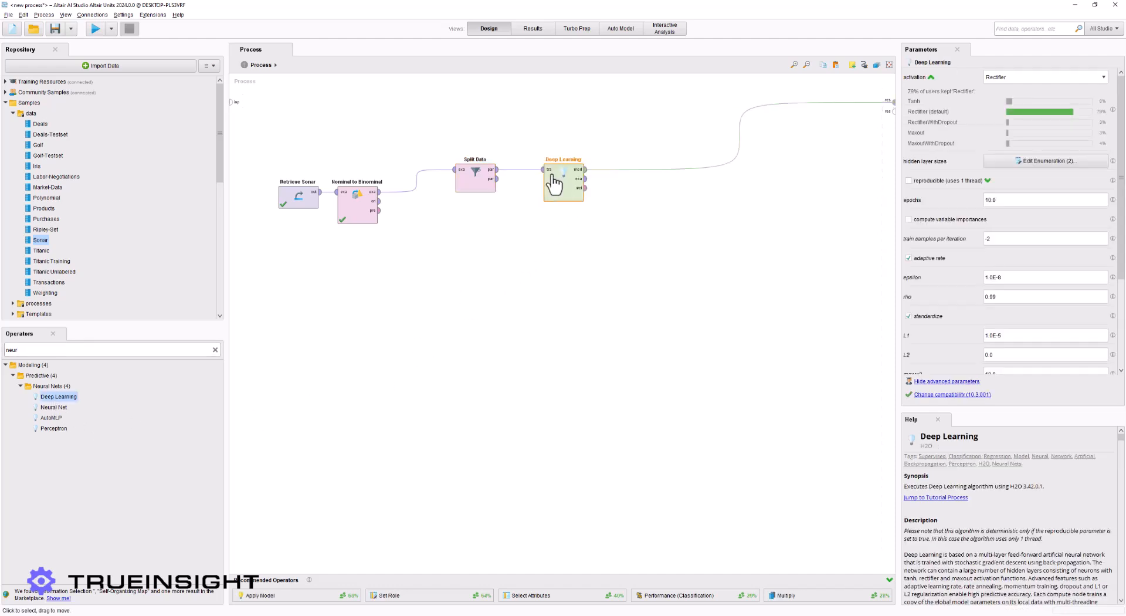
Browse the predictive modeling operators, expanding the Lazy, Bayesian, Trees and Rules groups and examining the algorithms in each
left_click(213, 350)
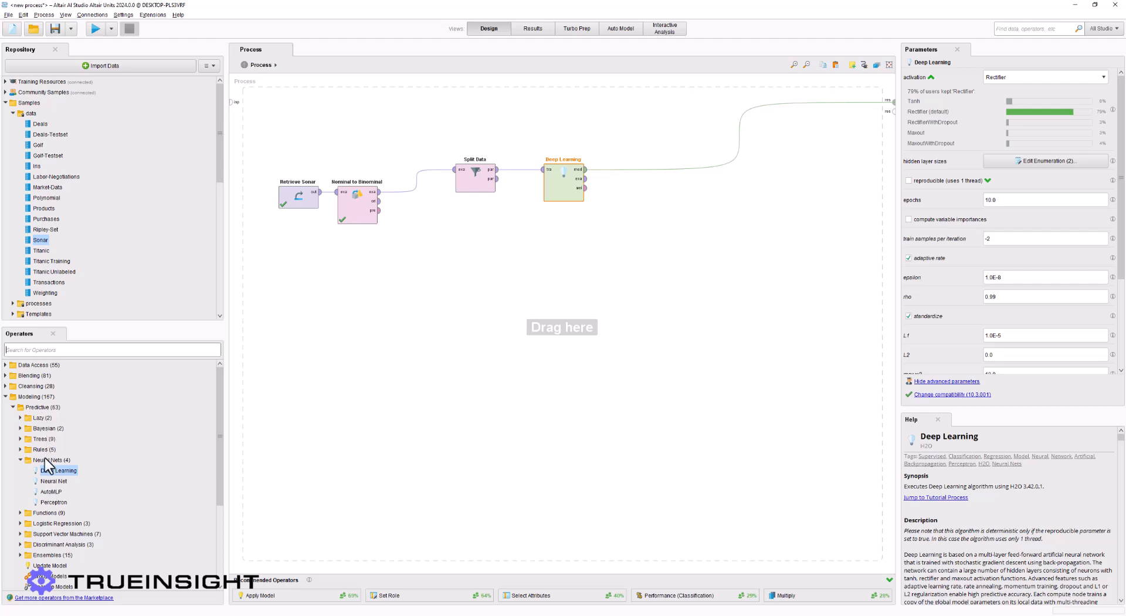
left_click(20, 418)
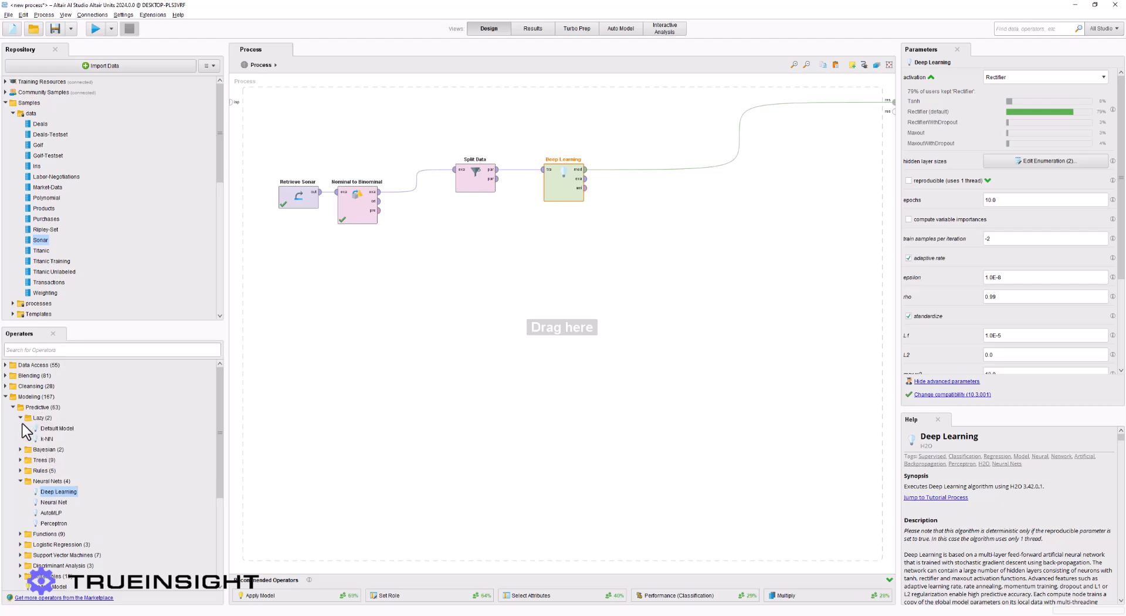
left_click(20, 450)
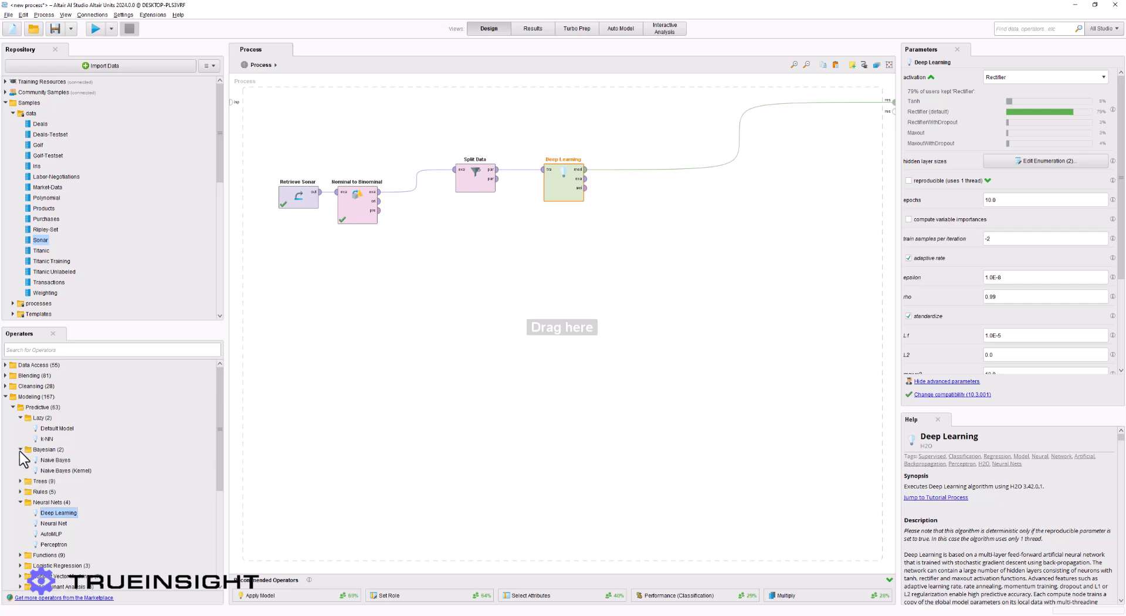
left_click(20, 481)
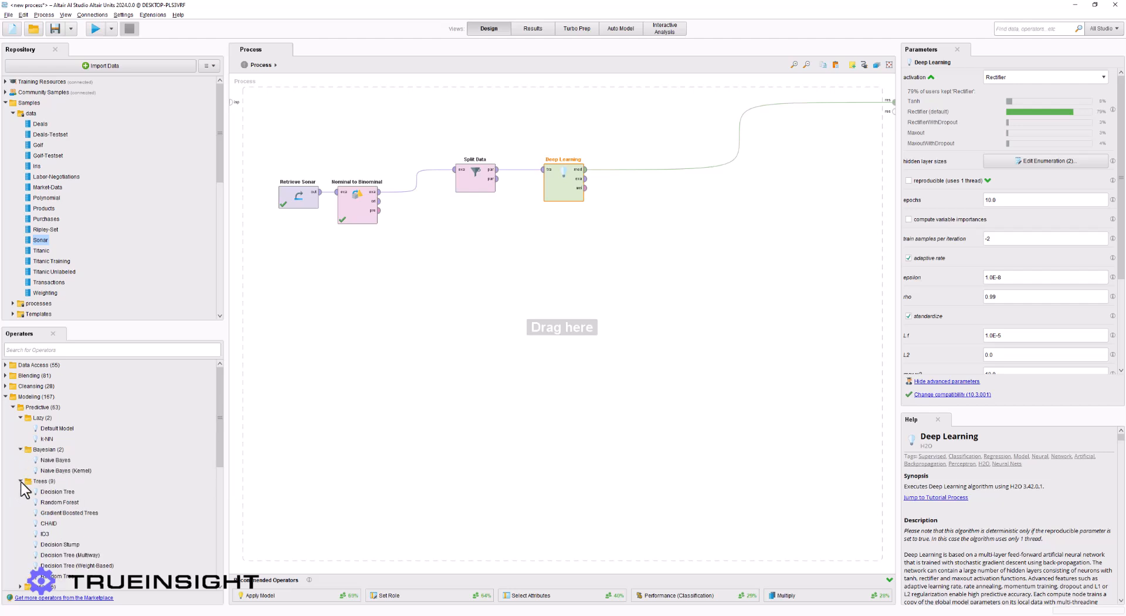
scroll(25, 493, "down", 2)
left_click(20, 548)
scroll(57, 526, "down", 3)
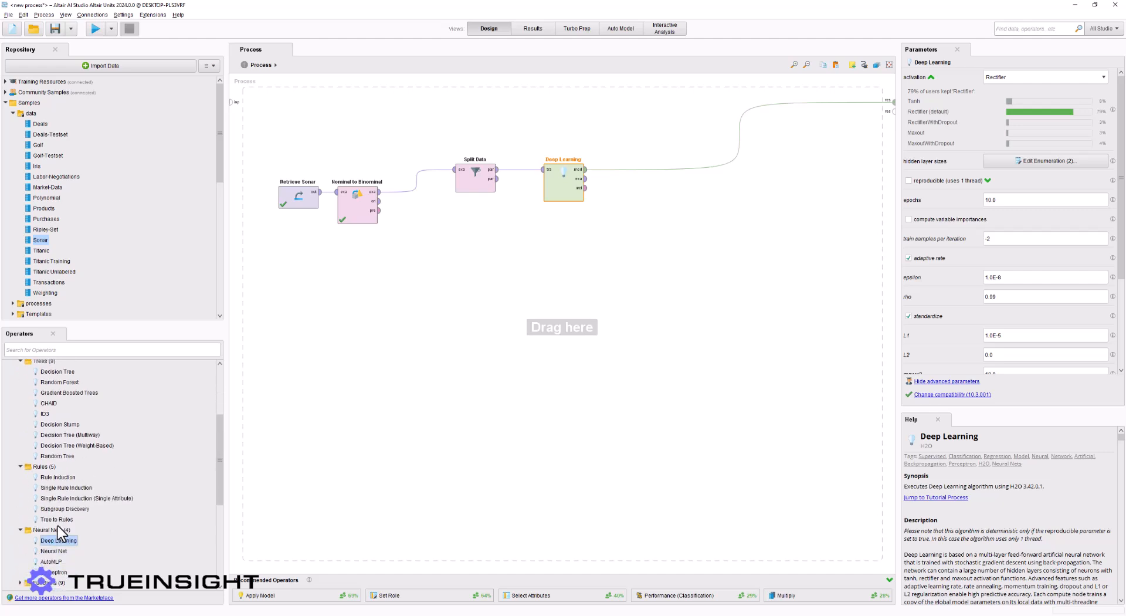
scroll(116, 499, "down", 3)
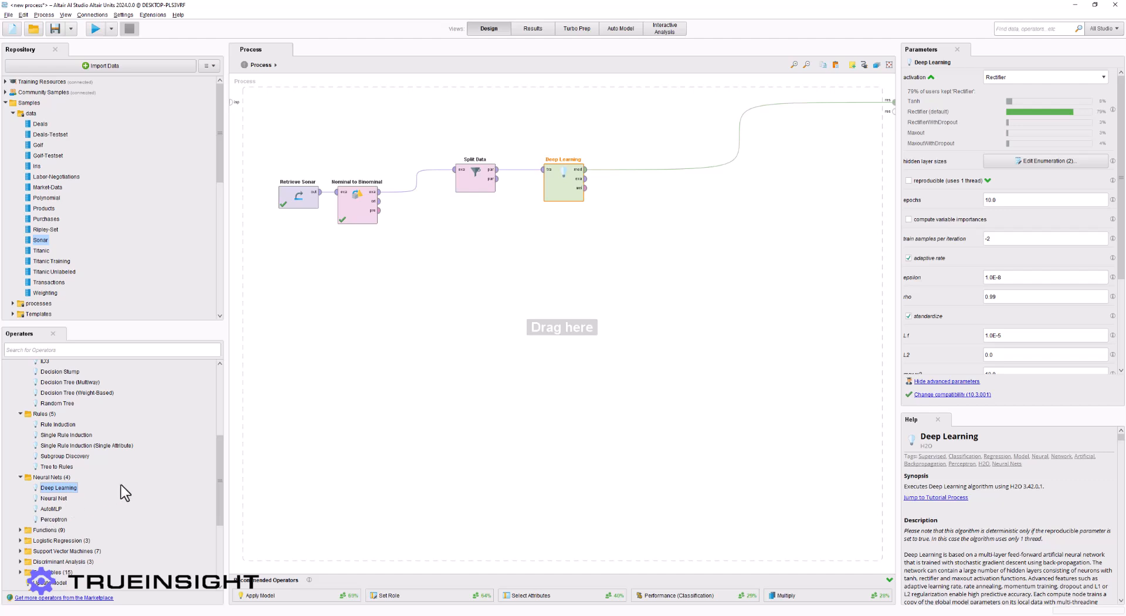
scroll(88, 519, "down", 2)
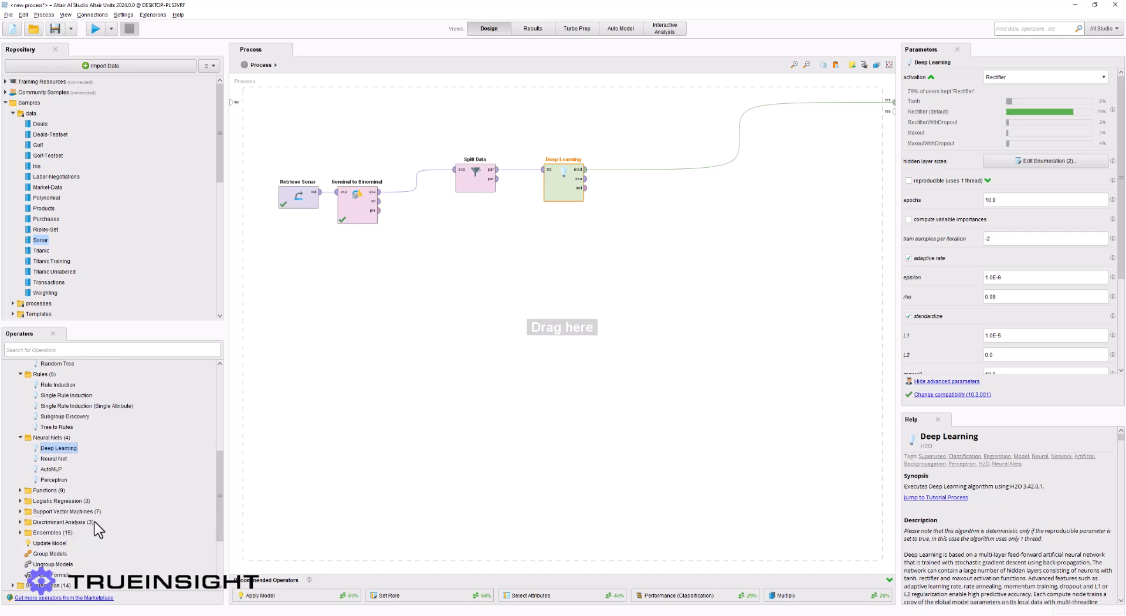
scroll(109, 499, "up", 7)
scroll(107, 508, "up", 5)
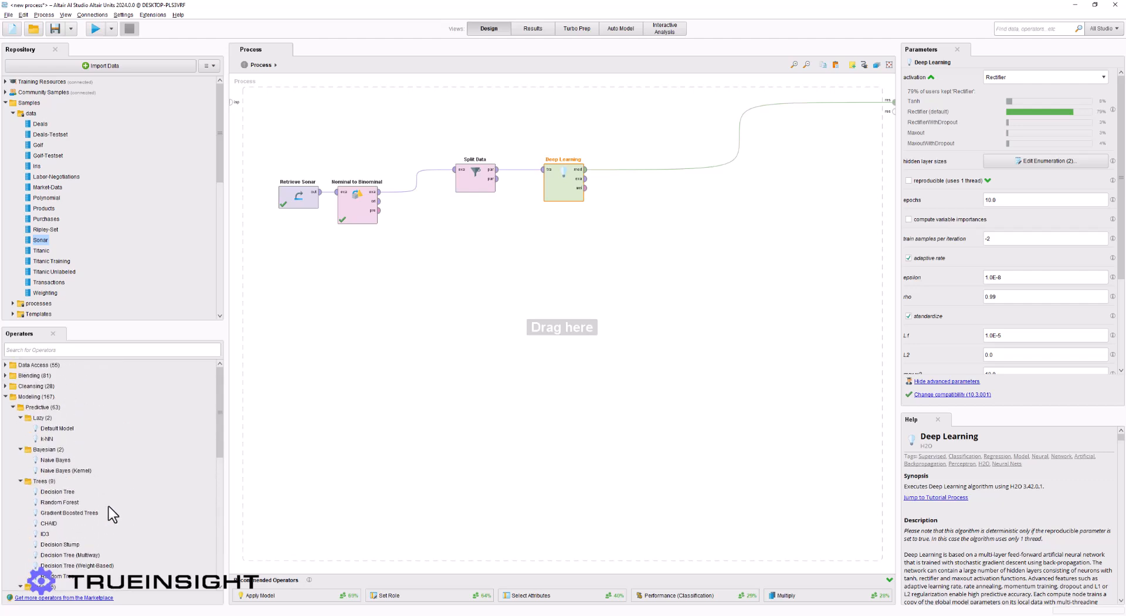
left_click(12, 409)
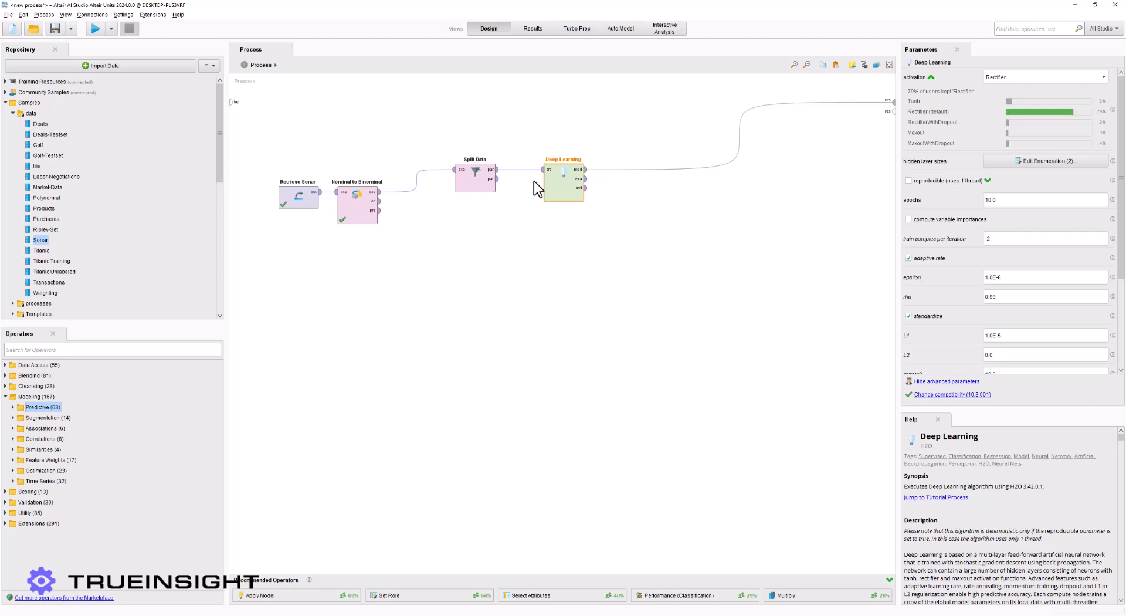
Examine the Deep Learning operator's parameters, including the available activation and loss function options
scroll(1004, 312, "down", 3)
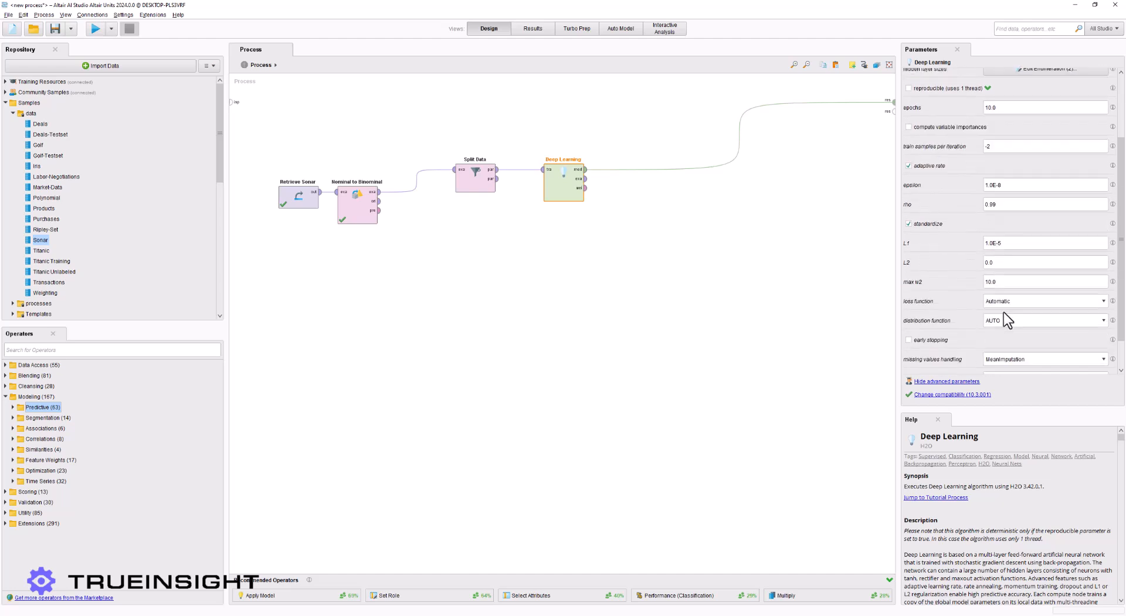
scroll(1013, 317, "up", 2)
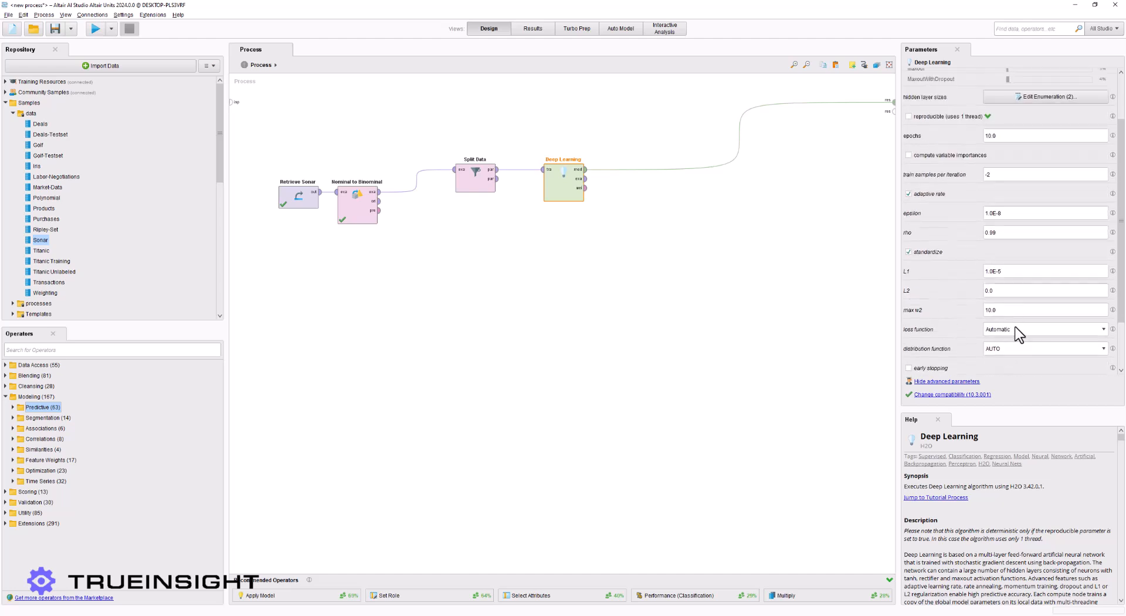
scroll(957, 228, "up", 1)
left_click(1043, 76)
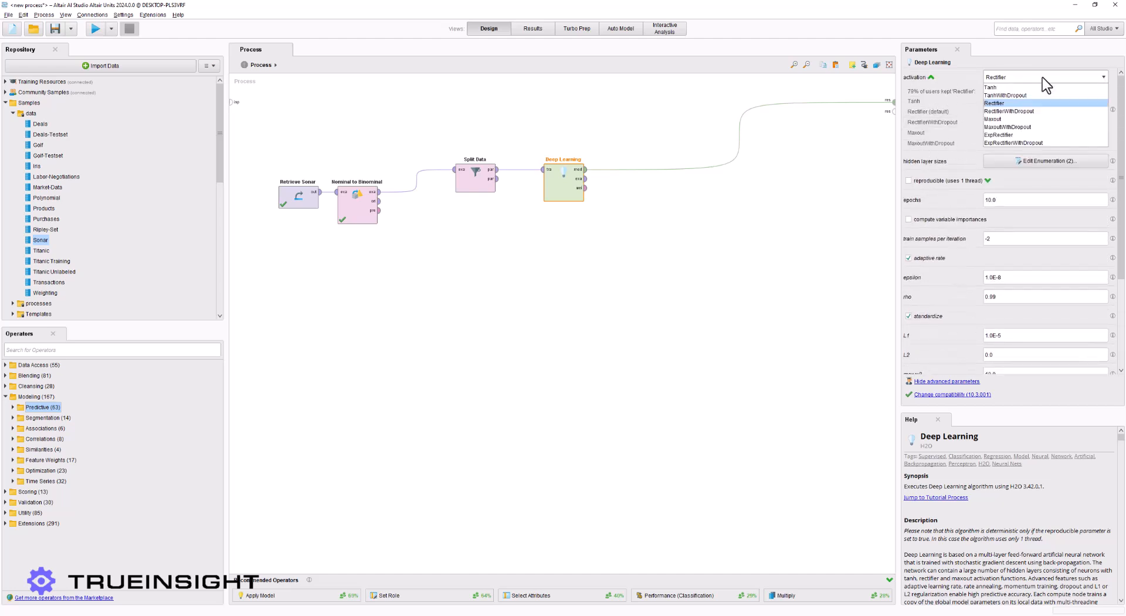
left_click(1043, 76)
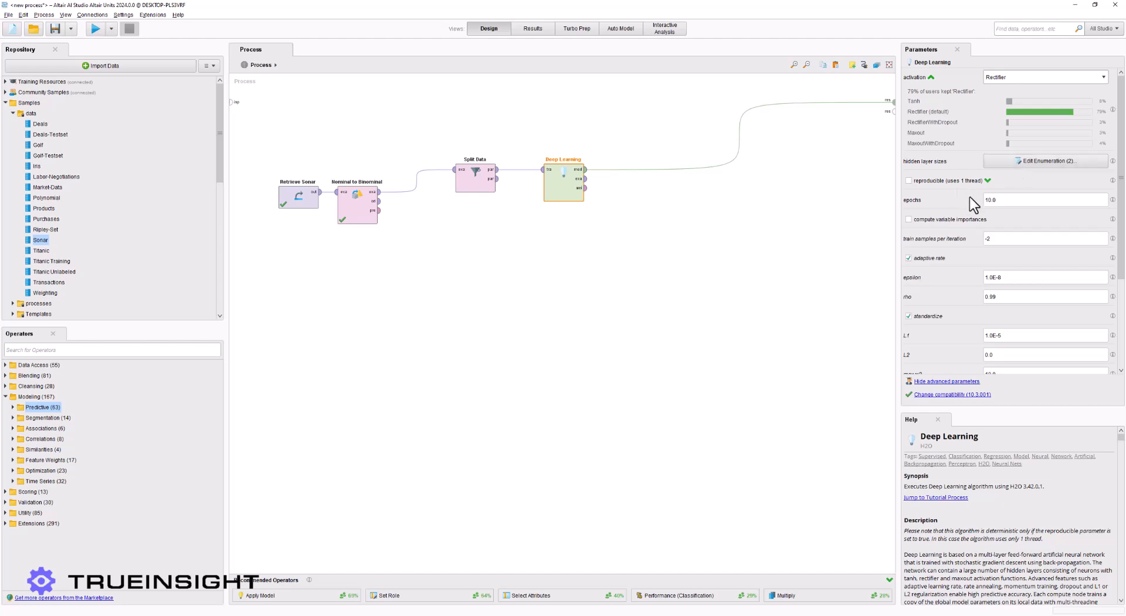
scroll(965, 240, "down", 1)
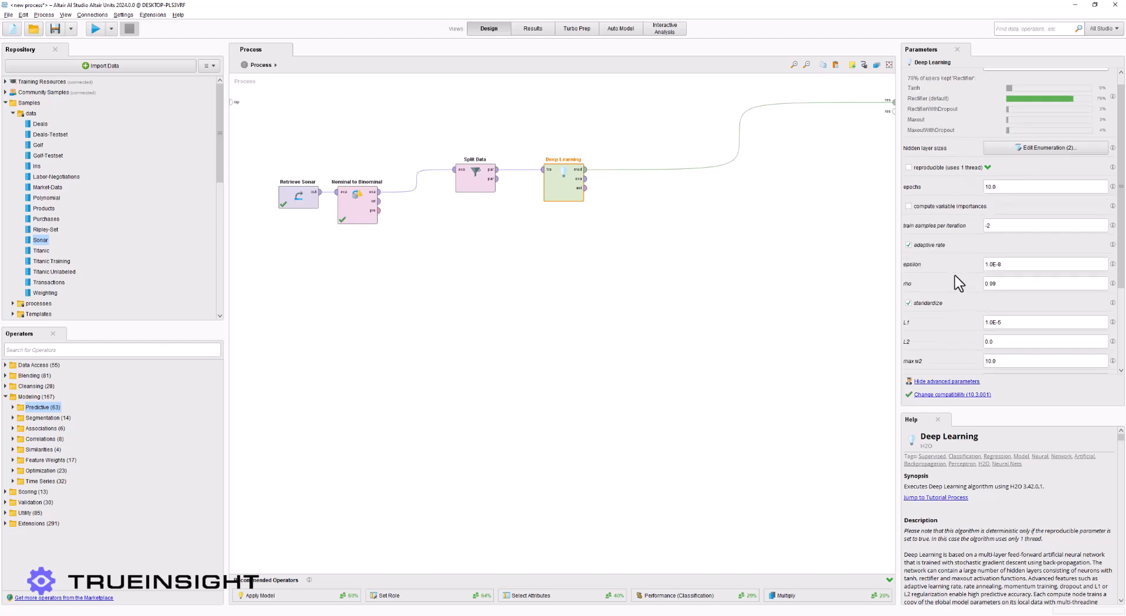
scroll(957, 273, "down", 6)
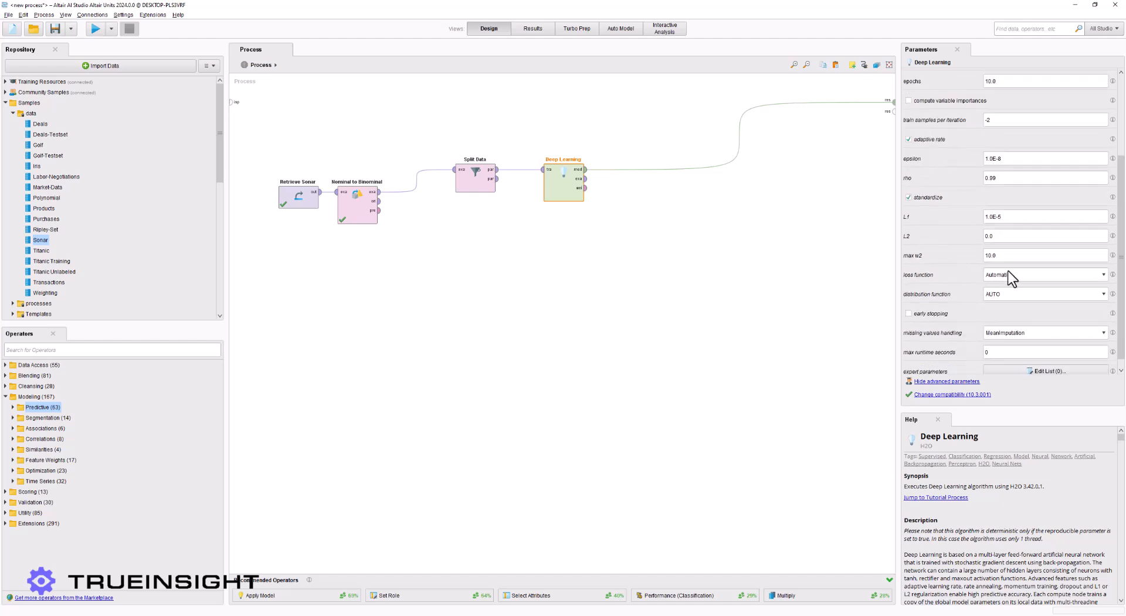
left_click(1005, 272)
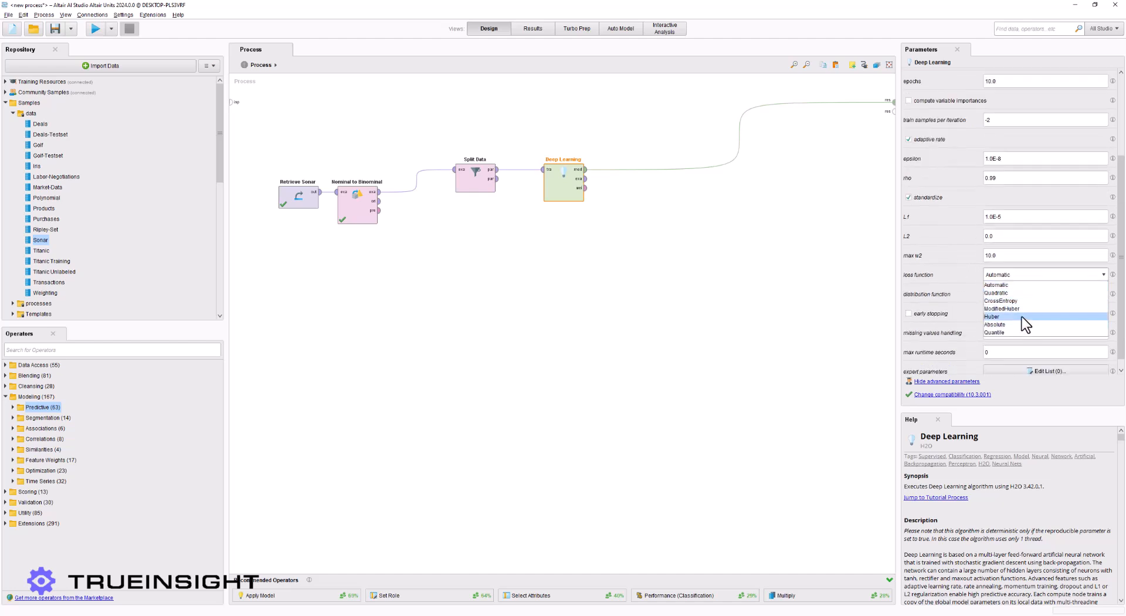
left_click(951, 274)
scroll(970, 283, "up", 2)
scroll(971, 283, "up", 1)
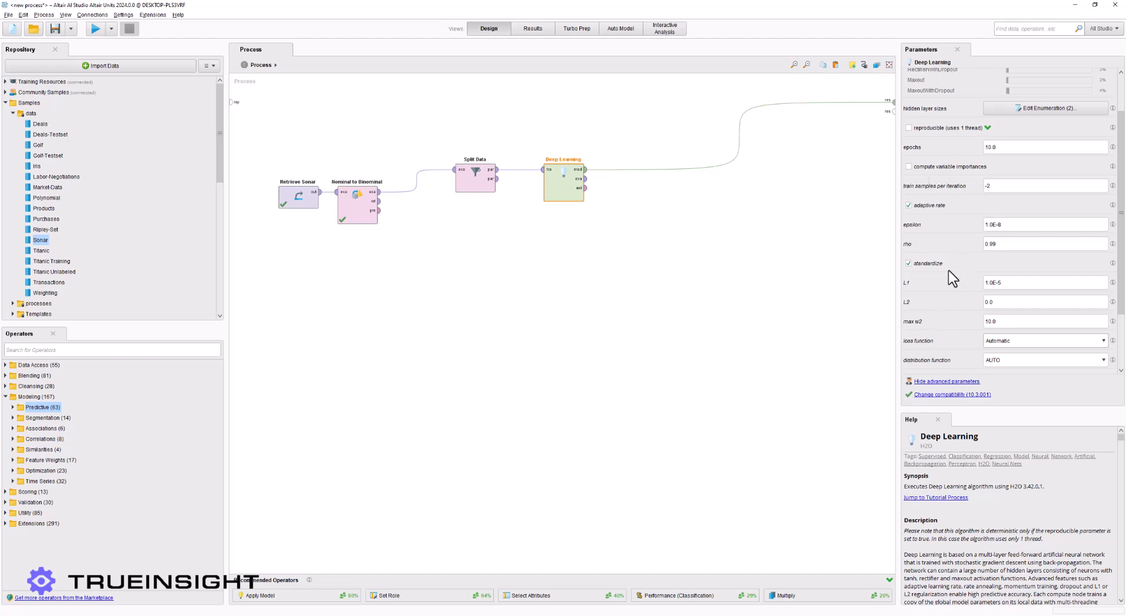
scroll(951, 253, "down", 2)
scroll(952, 261, "down", 2)
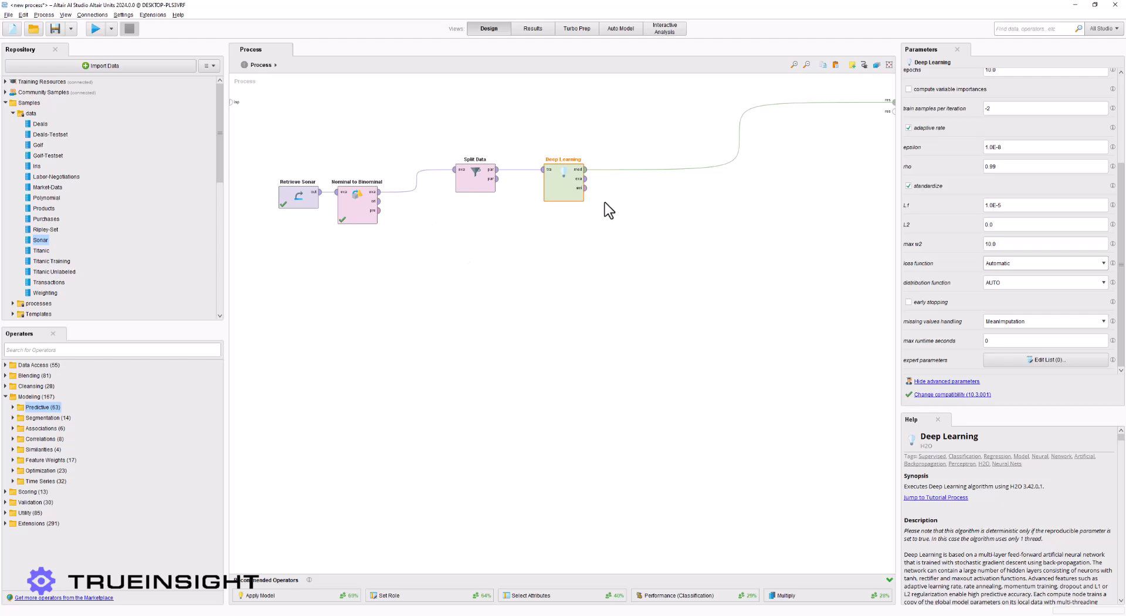
Add an Apply Model operator below Deep Learning and feed Split Data's second partition into its unlabelled data input
left_click(34, 349)
type("apply")
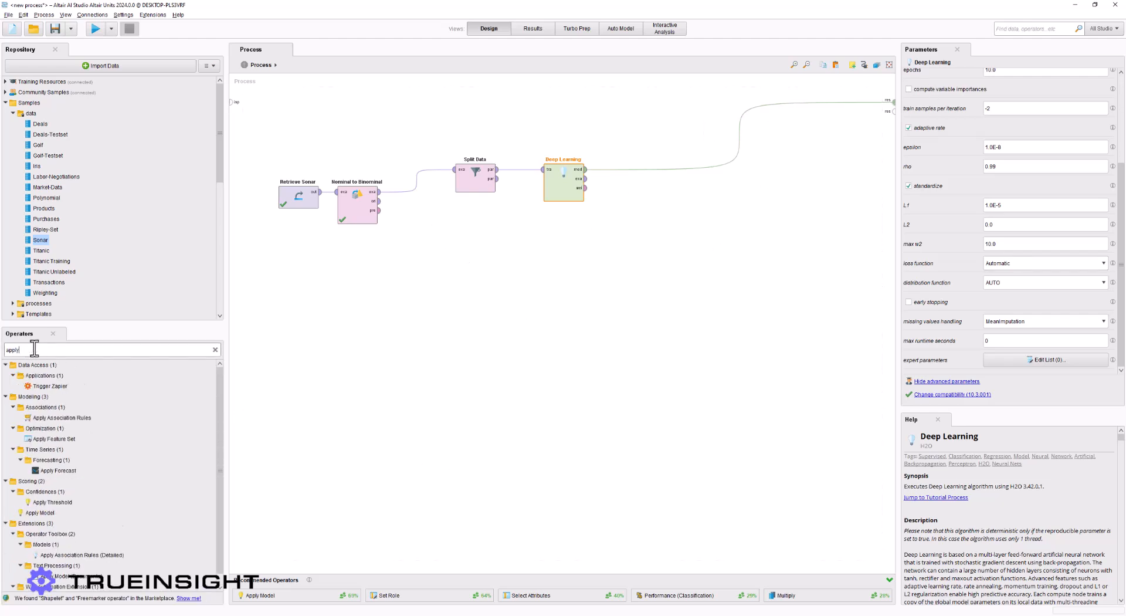
left_click_drag(47, 481, 583, 275)
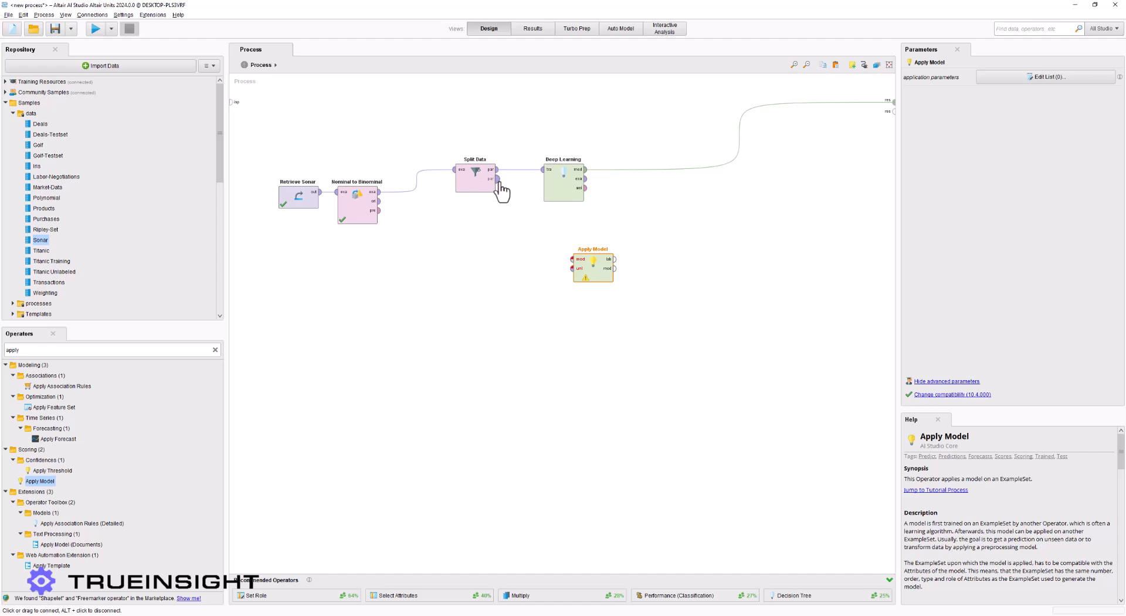
left_click(497, 179)
left_click(572, 268)
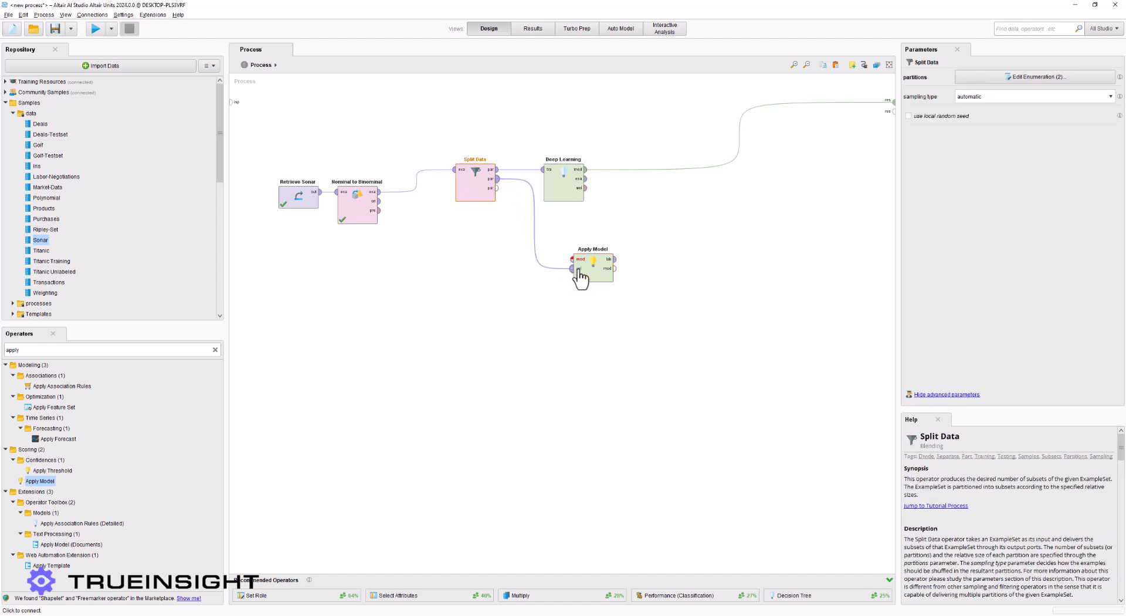
Replace Deep Learning's connection to the process result port with one from its model output to Apply Model's model input
mouse_move(578, 271)
left_click(719, 149)
key("Delete")
left_click_drag(586, 170, 571, 262)
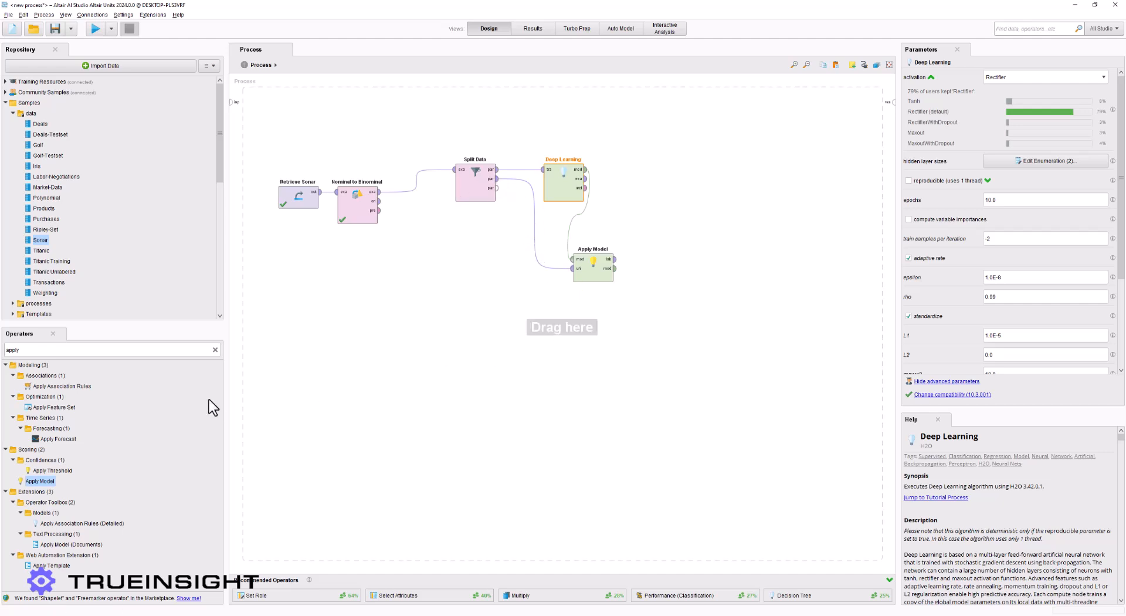
Add a Performance (Binominal Classification) operator beside Apply Model and connect Apply Model's labelled output to its labelled input
mouse_move(616, 262)
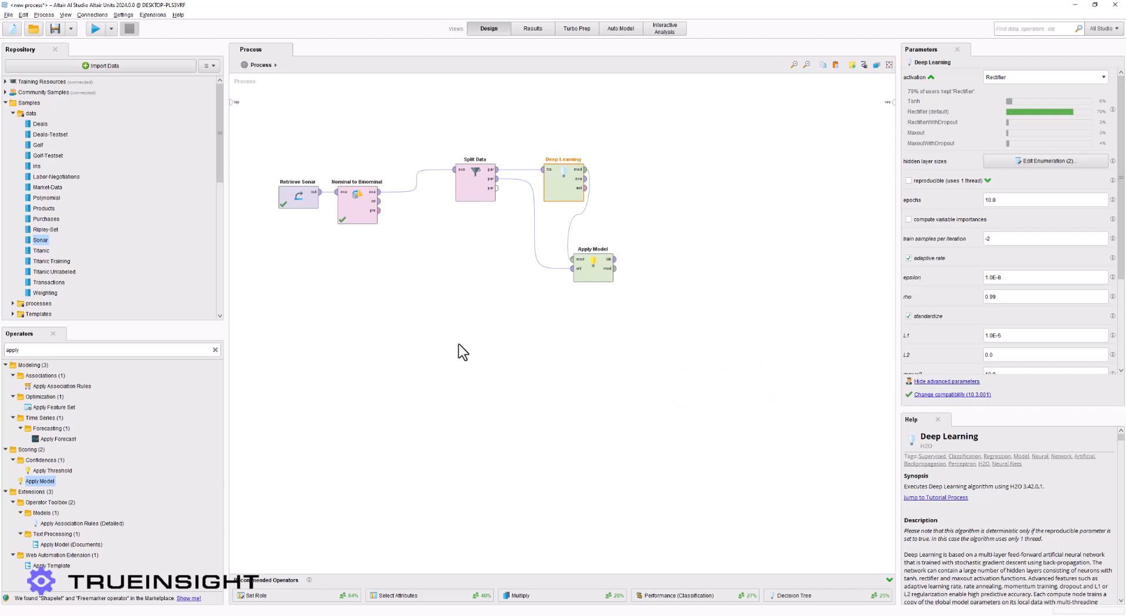
left_click(111, 350)
type("p")
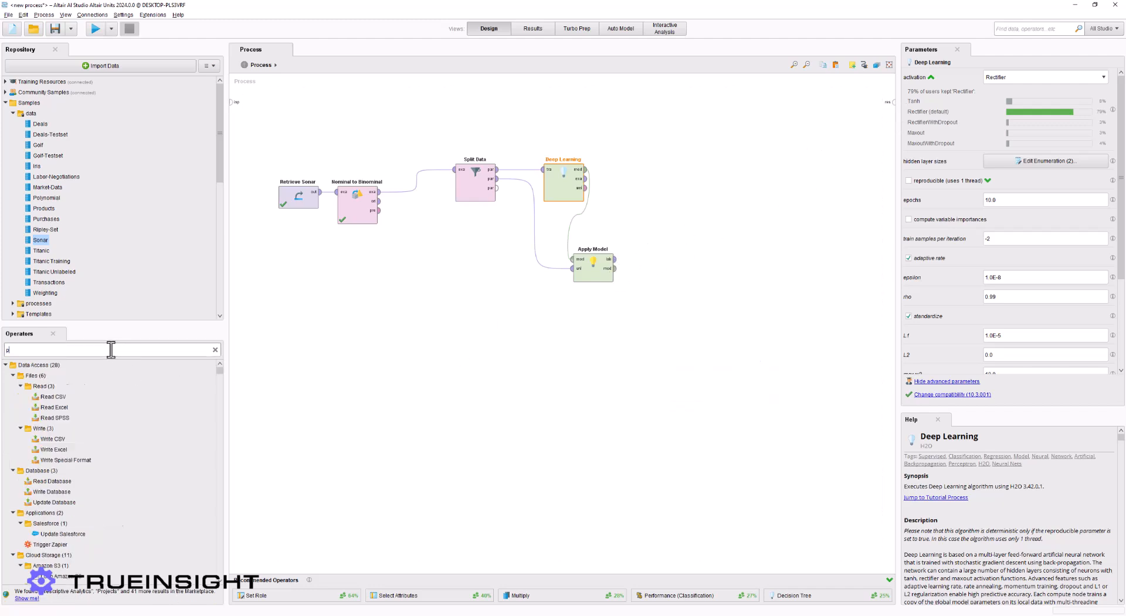
type("erfor")
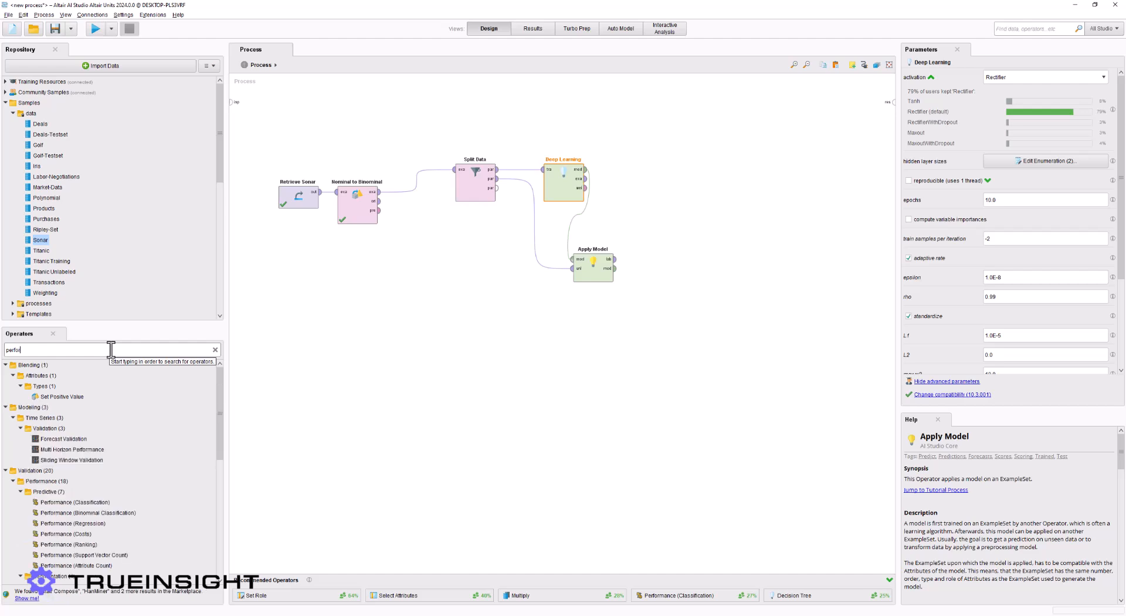
type("ma")
scroll(122, 452, "down", 1)
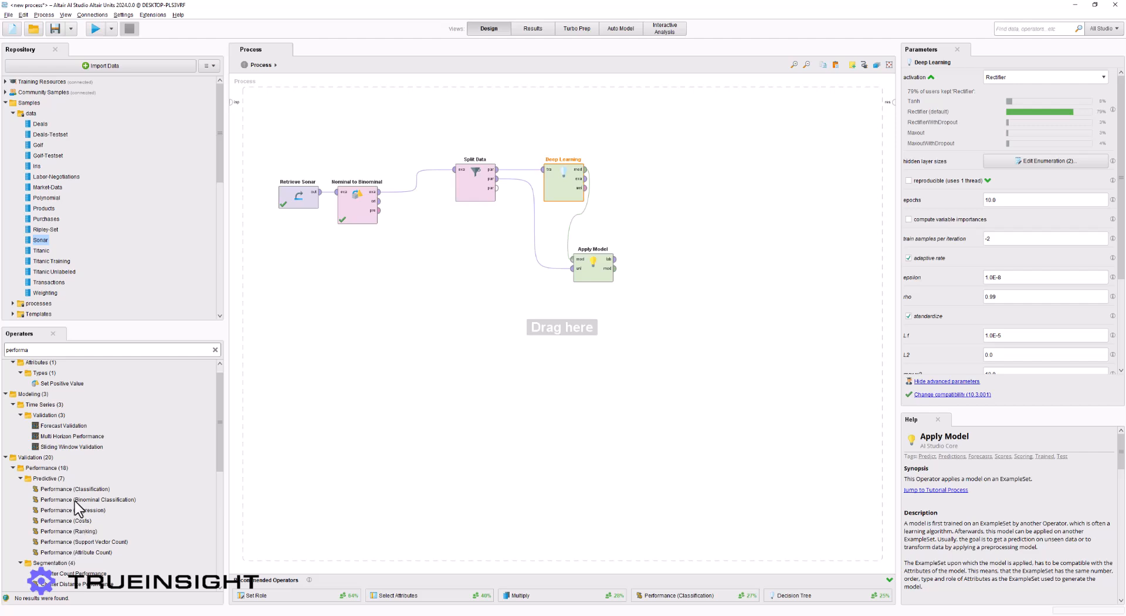
left_click_drag(62, 503, 645, 265)
left_click(615, 259)
left_click(631, 259)
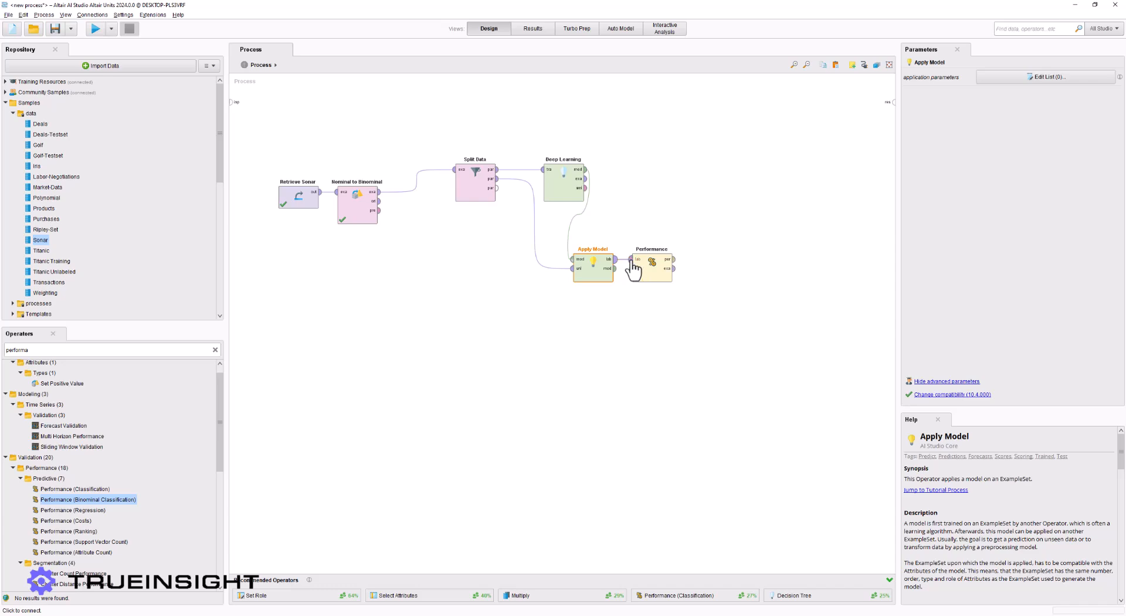
Connect Performance's performance and example set outputs to the first and second process result ports, and run the process
left_click(674, 259)
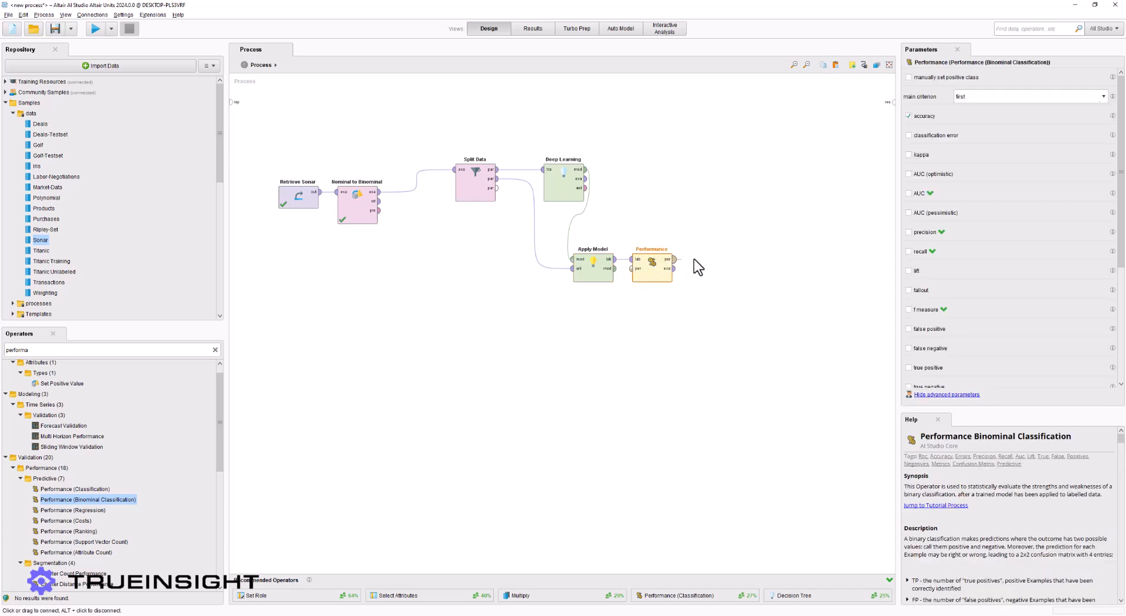
left_click(893, 103)
left_click(674, 268)
left_click(894, 111)
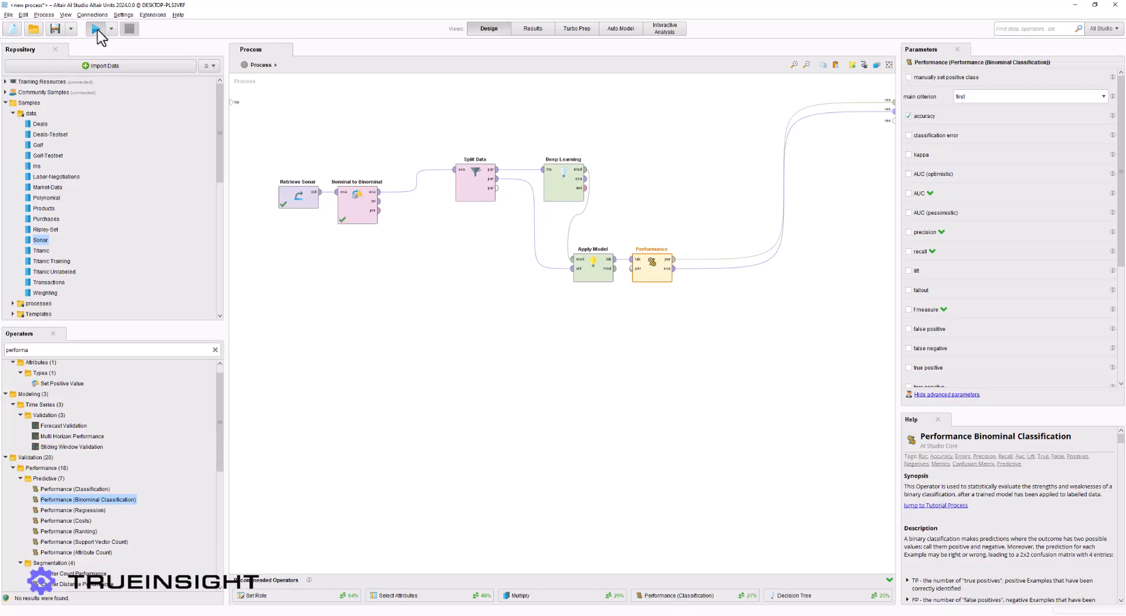
left_click(98, 30)
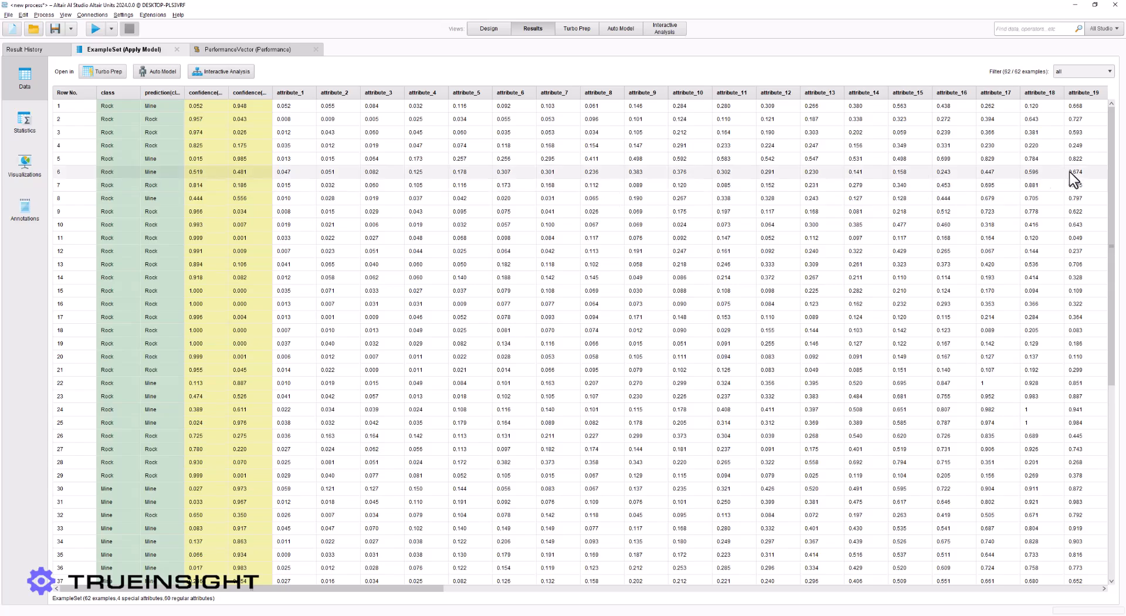
Widen the prediction and confidence columns of the Apply Model example set, and inspect the PerformanceVector's accuracy table
mouse_move(1111, 164)
left_mouse_down()
mouse_move(1125, 357)
mouse_move(1125, 162)
left_mouse_up()
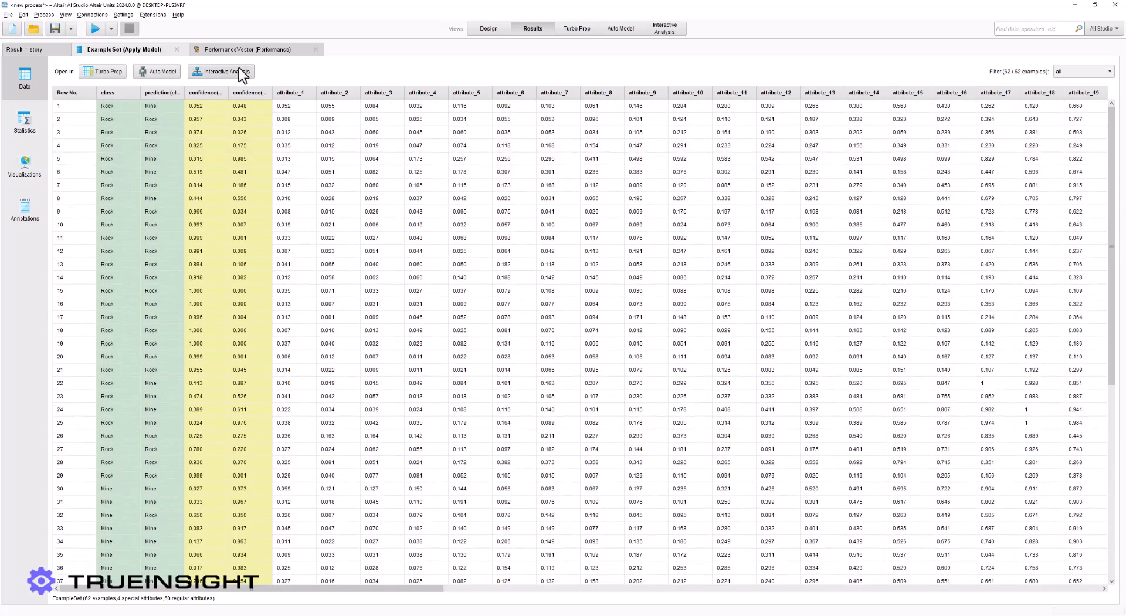
left_click_drag(184, 92, 387, 89)
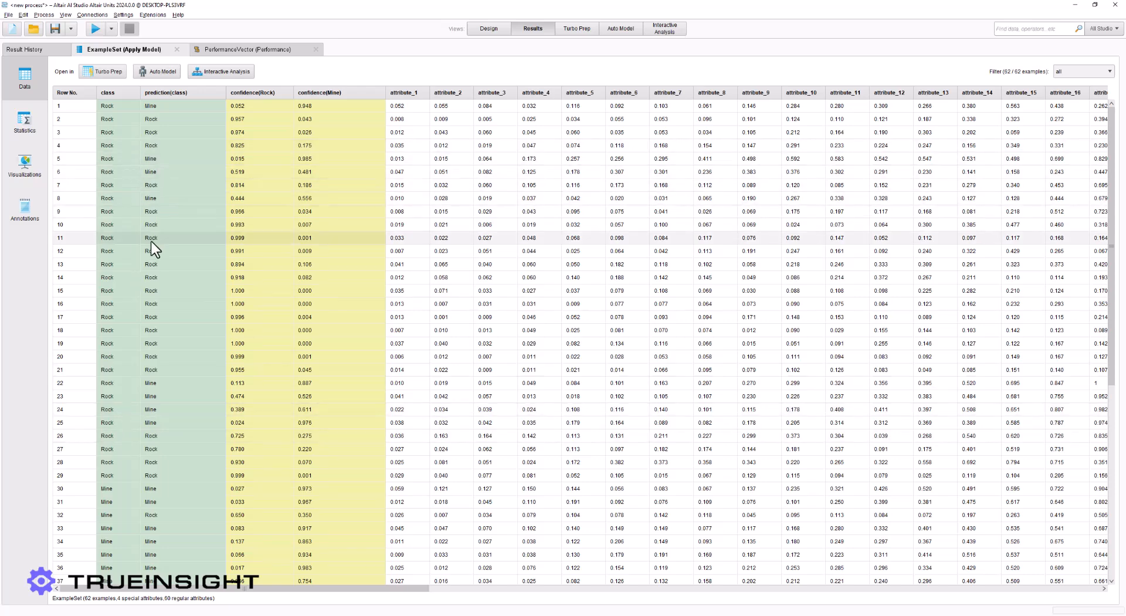
left_click(273, 53)
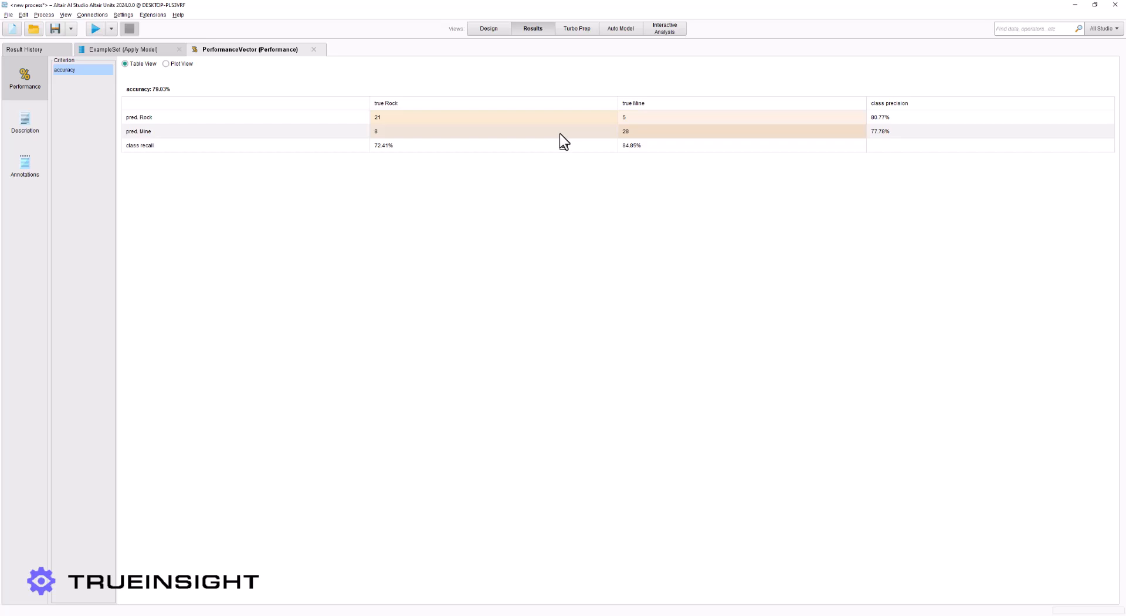
View the Apply Model example set as a scatter plot of attribute_1 and attribute_2, and return to the Design view
left_click(152, 49)
left_click(29, 163)
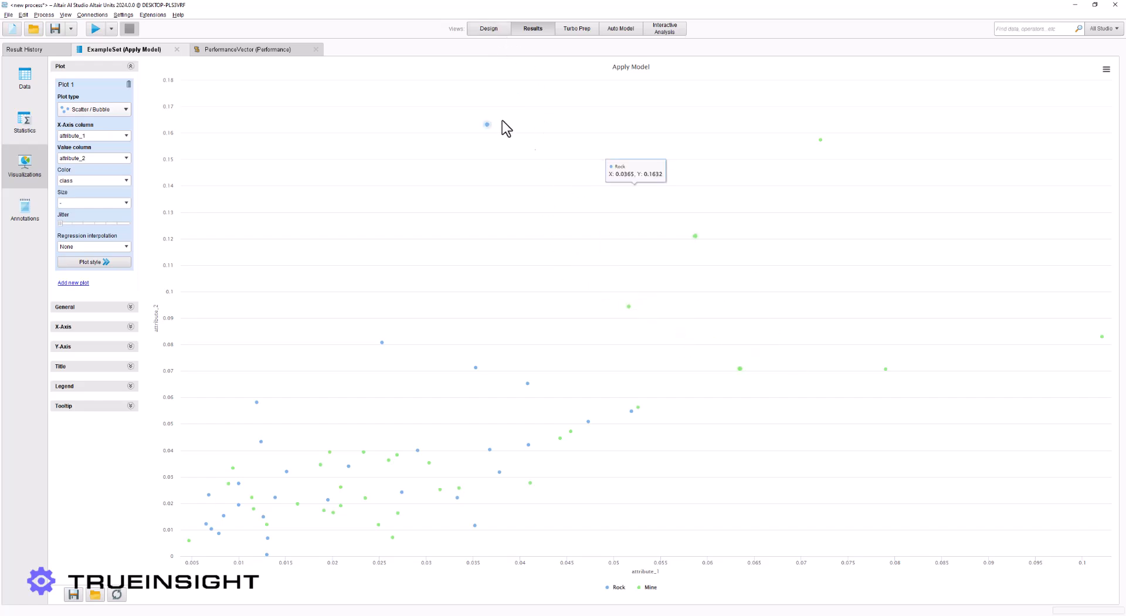
left_click(485, 31)
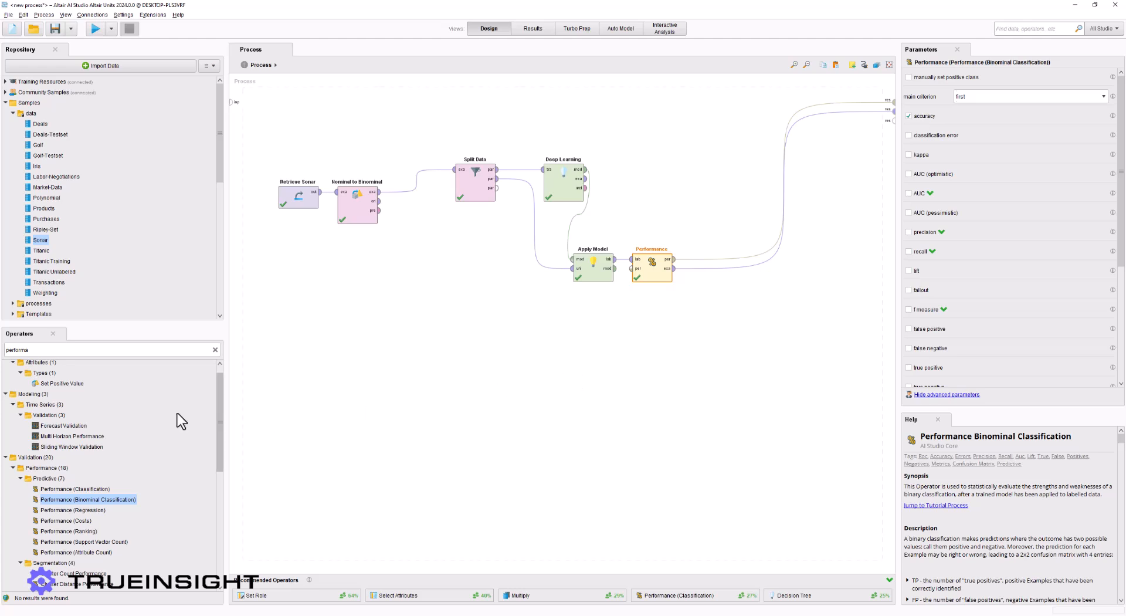
Find the Cross Validation operator and add it to the empty area below the existing process chain
double_click(45, 349)
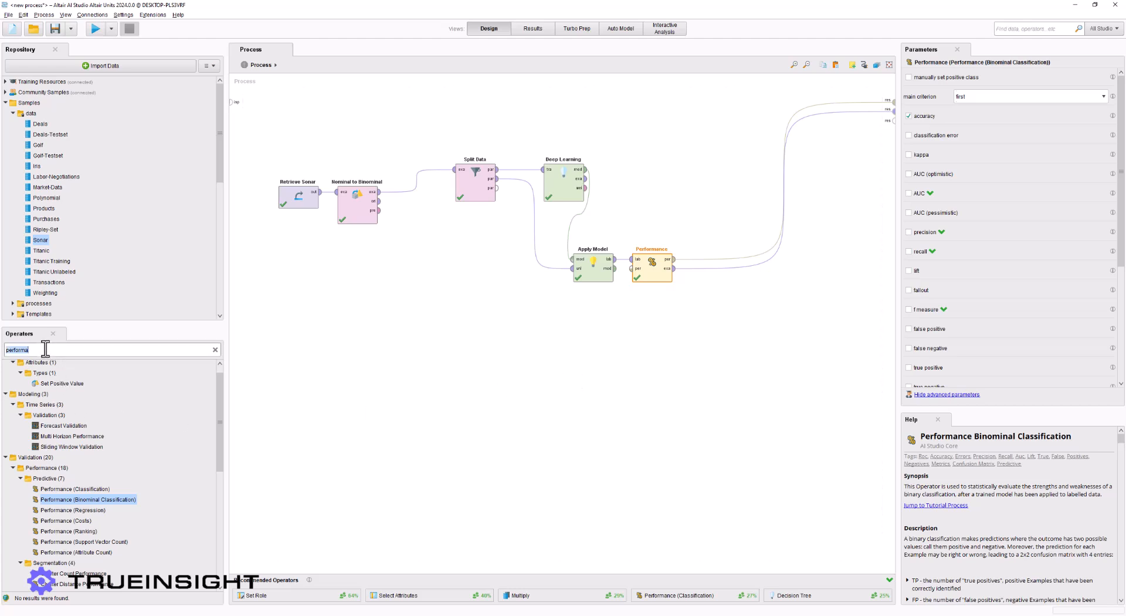
type("cross")
left_click_drag(59, 502, 548, 366)
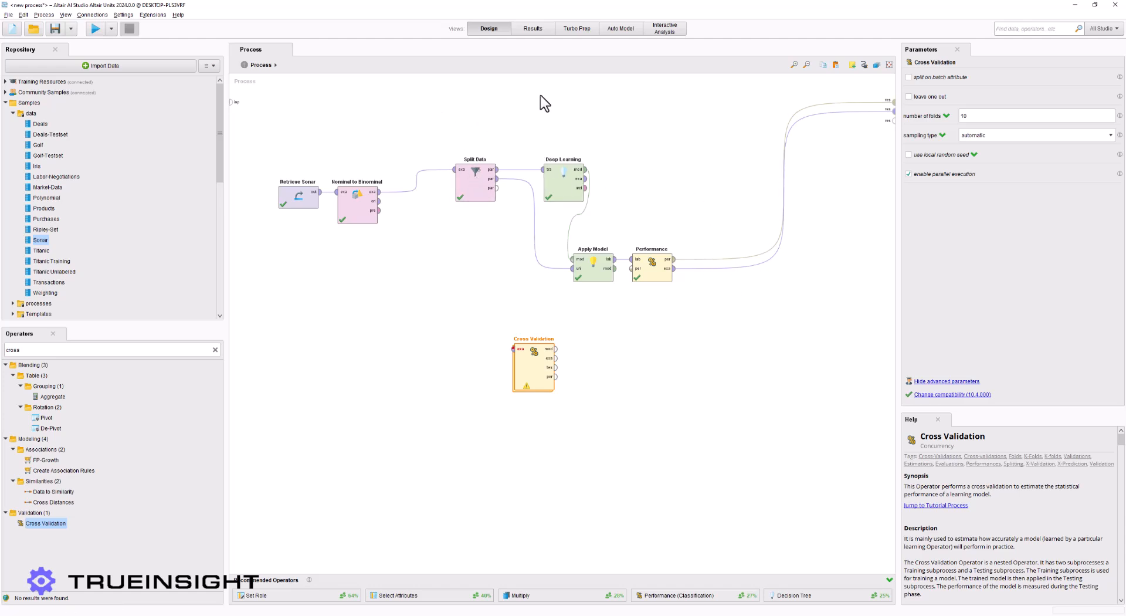
Disable the Split Data, Deep Learning, Apply Model and Performance operators together, and move them to the lower part of the process canvas
left_click_drag(446, 107, 699, 294)
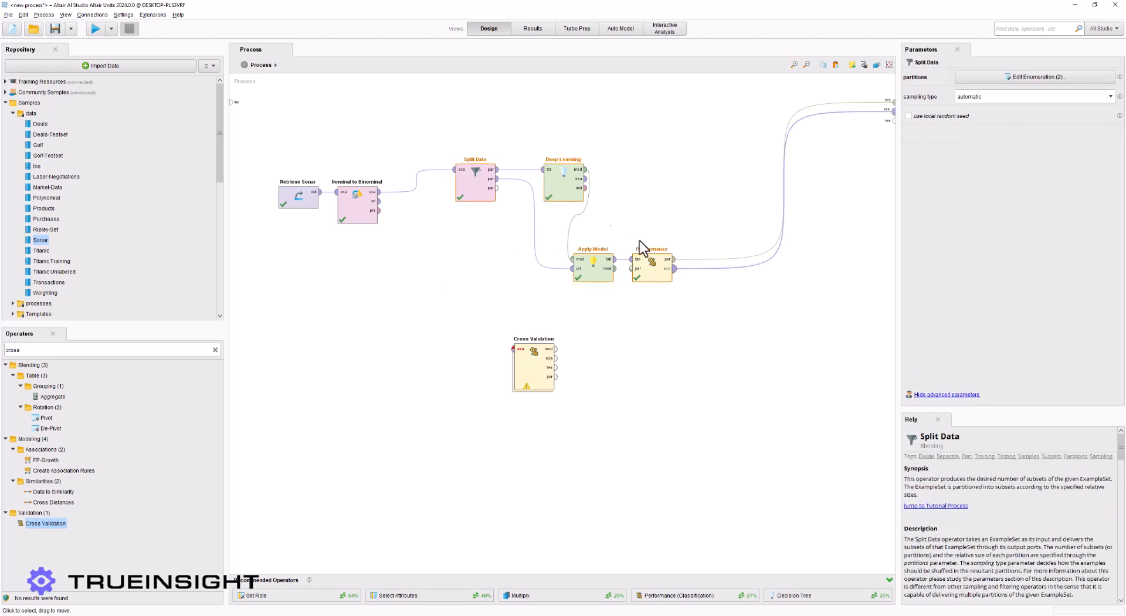
right_click(572, 182)
left_click(585, 185)
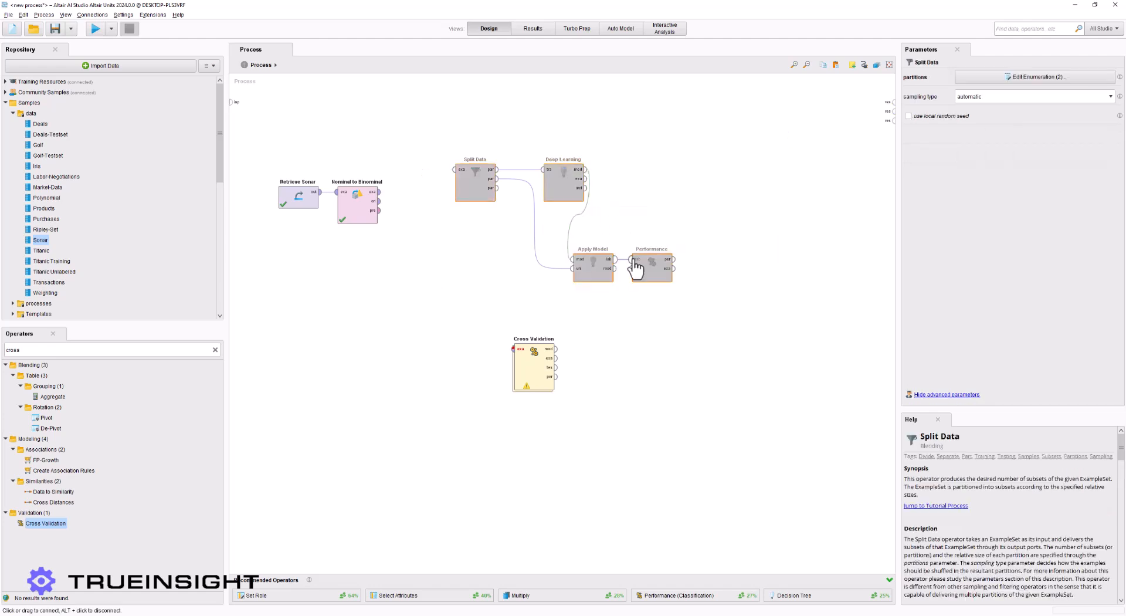
left_click_drag(666, 401, 607, 535)
Move Cross Validation beside Nominal to Binominal and connect Nominal to Binominal's example set output to Cross Validation's example set input
left_click_drag(526, 367, 505, 211)
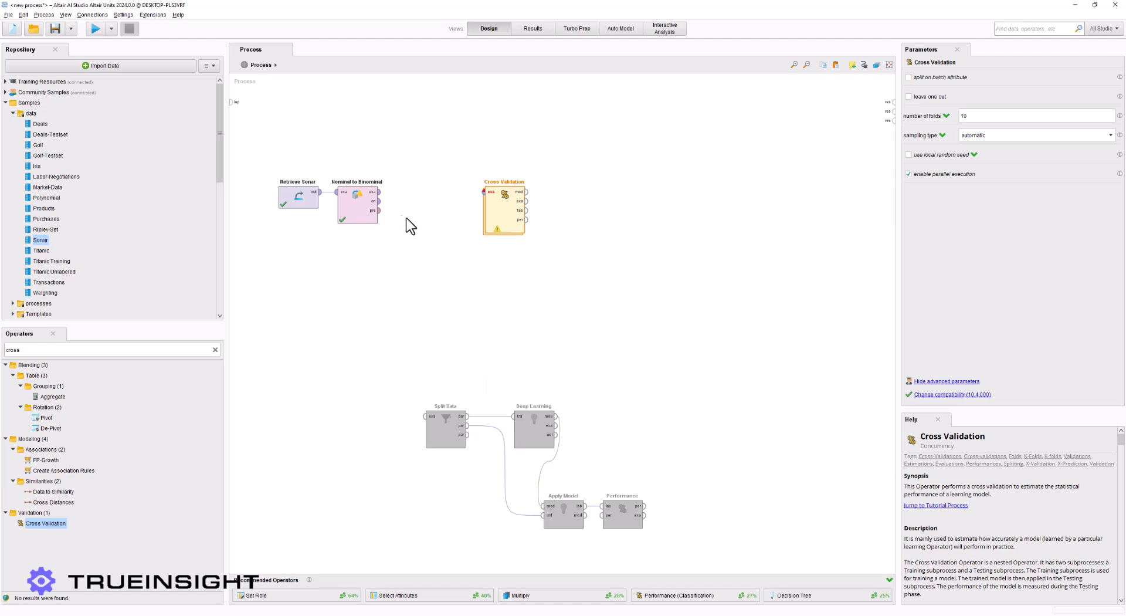
mouse_move(376, 194)
left_click_drag(376, 194, 485, 193)
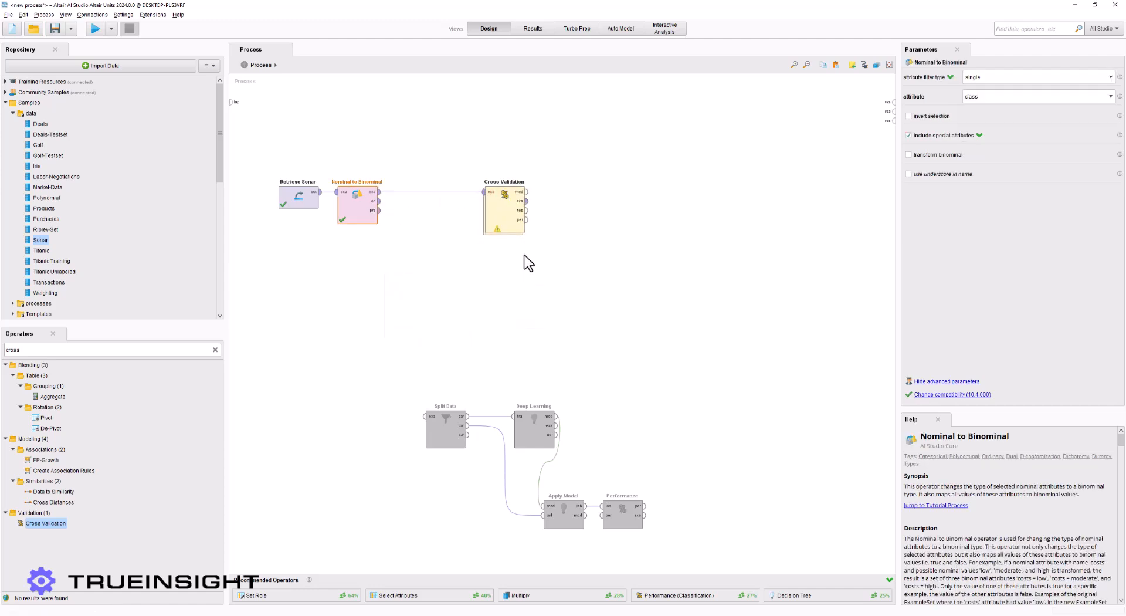
Add a Deep Learning operator to Cross Validation's Training subprocess, and connect it between the training set input and the model output
double_click(497, 204)
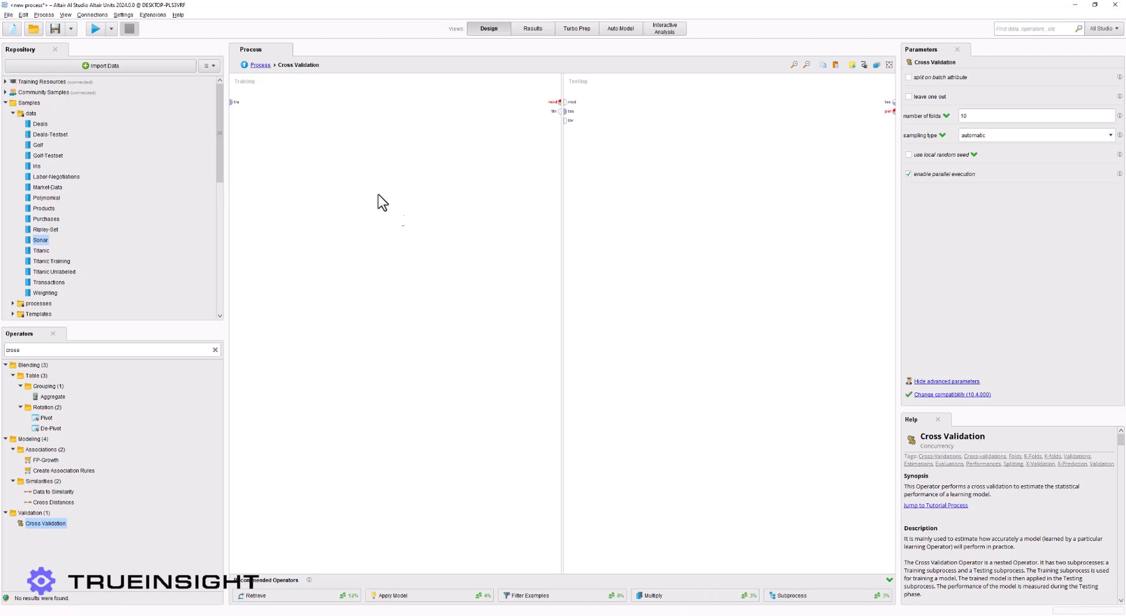
double_click(20, 350)
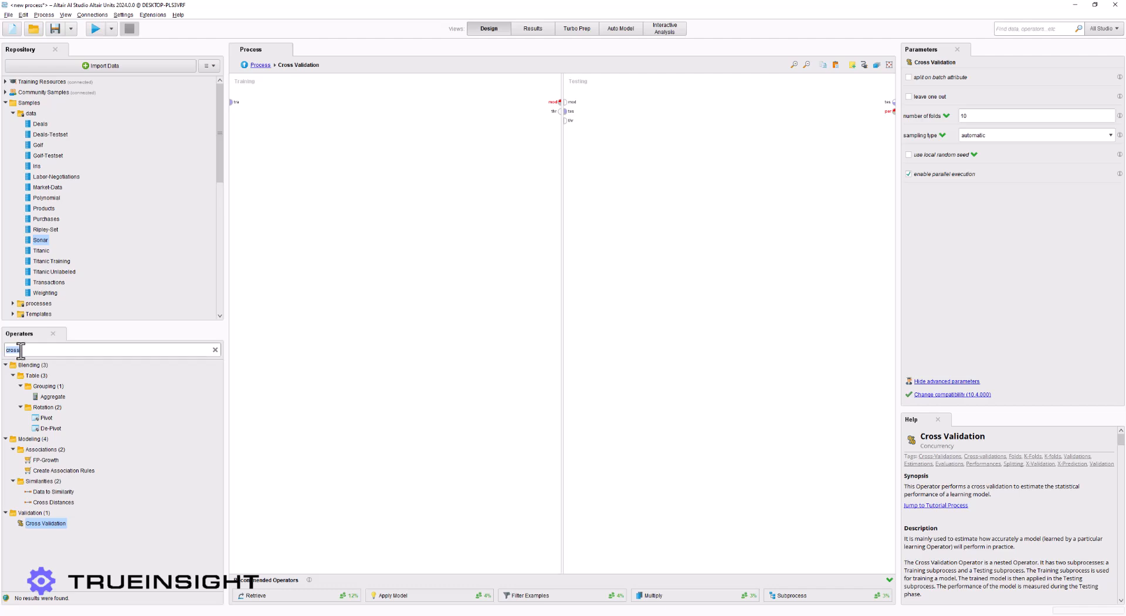
type("deep")
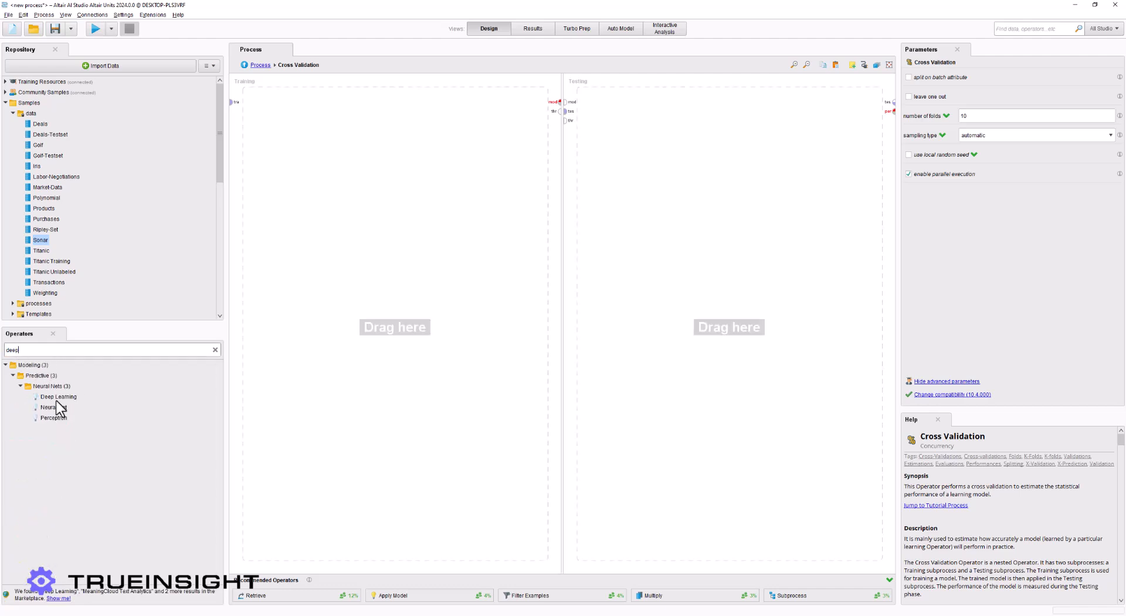
left_click_drag(60, 394, 355, 134)
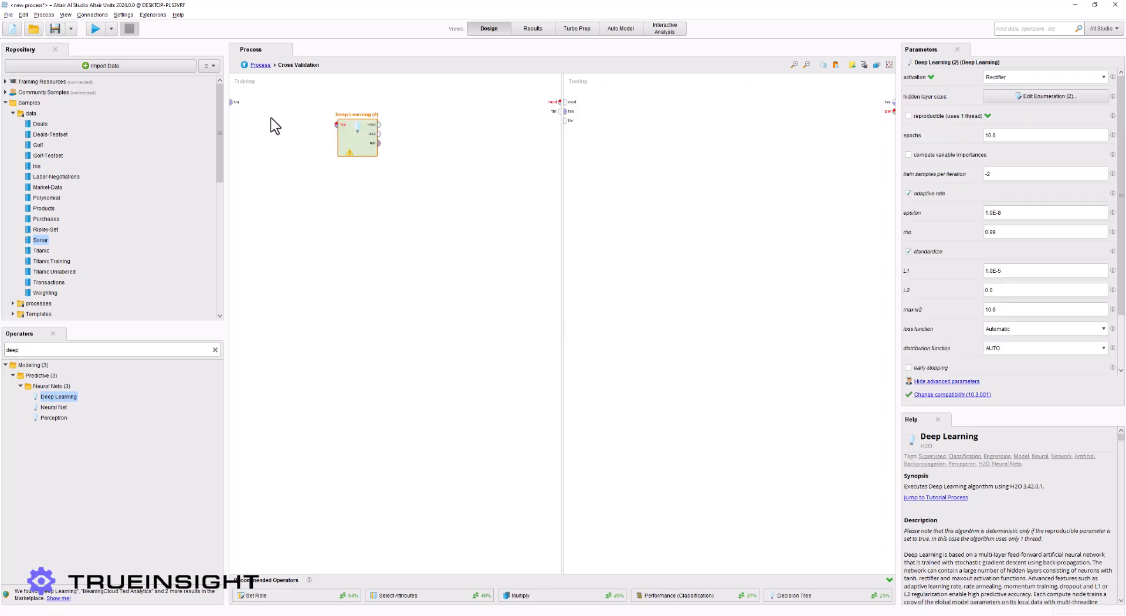
mouse_move(236, 107)
left_mouse_down()
mouse_move(334, 130)
mouse_move(554, 108)
left_mouse_up()
Add an Apply Model operator to the Testing subprocess, and connect the model and test set ports to its model and unlabelled inputs
double_click(46, 350)
type("apply")
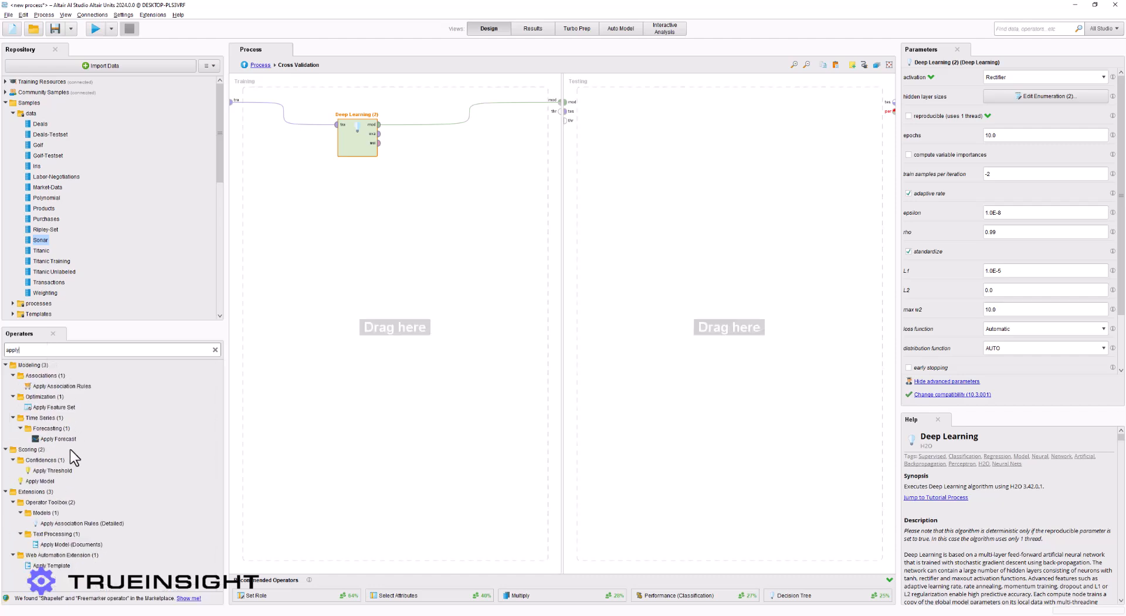
left_click_drag(46, 482, 704, 139)
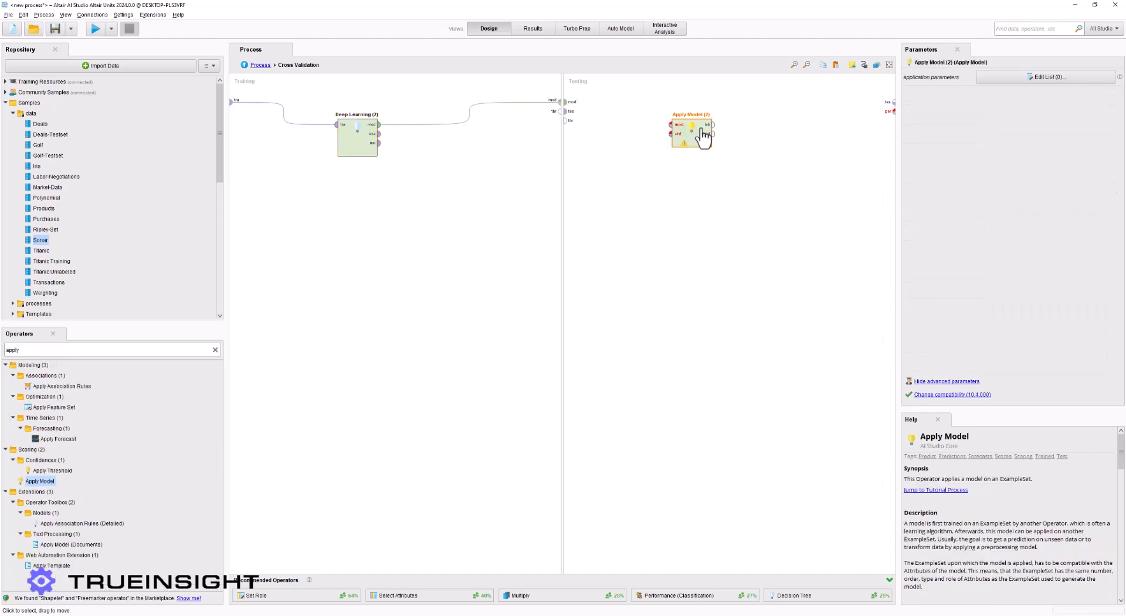
left_click(564, 101)
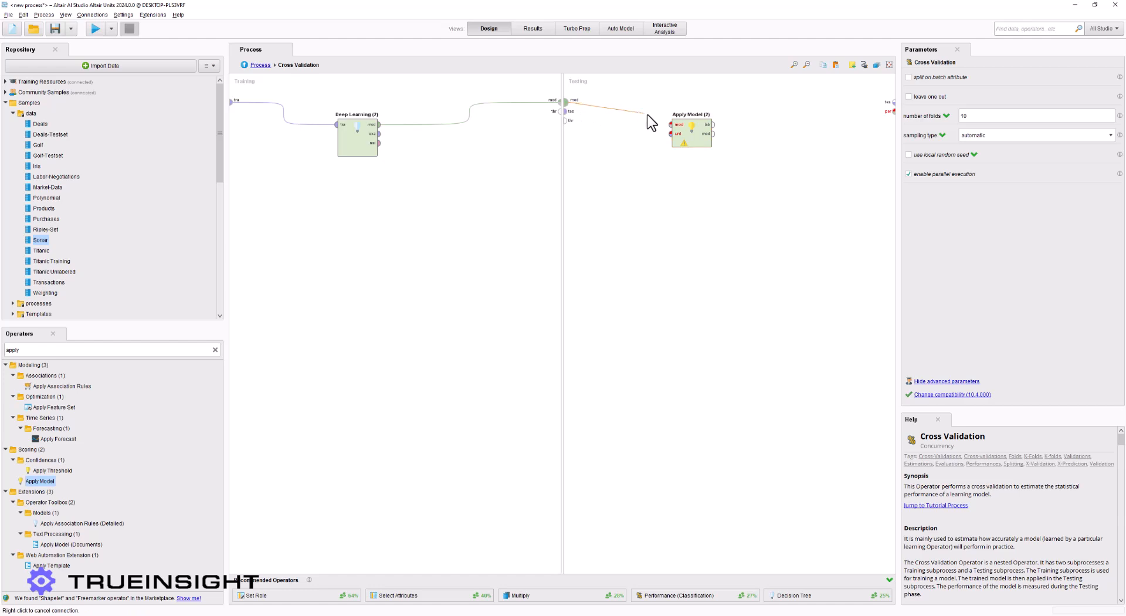
left_click(668, 123)
left_click(566, 111)
left_click(670, 135)
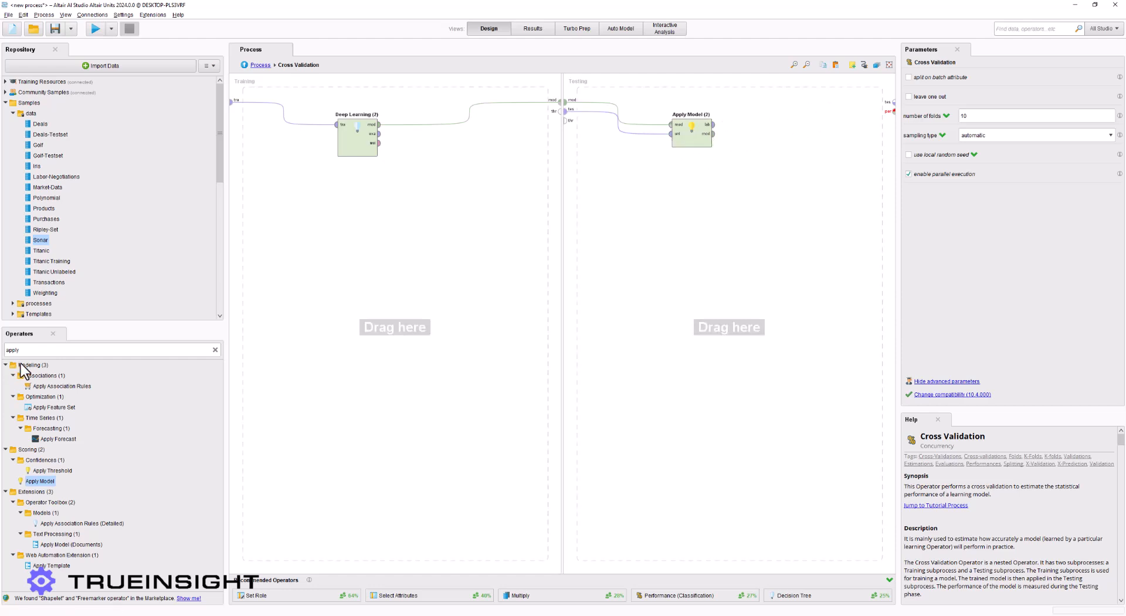
Add Performance (Binominal Classification) after Apply Model in the Testing subprocess, connecting the labelled data to it and its performance output to the performance port
double_click(41, 349)
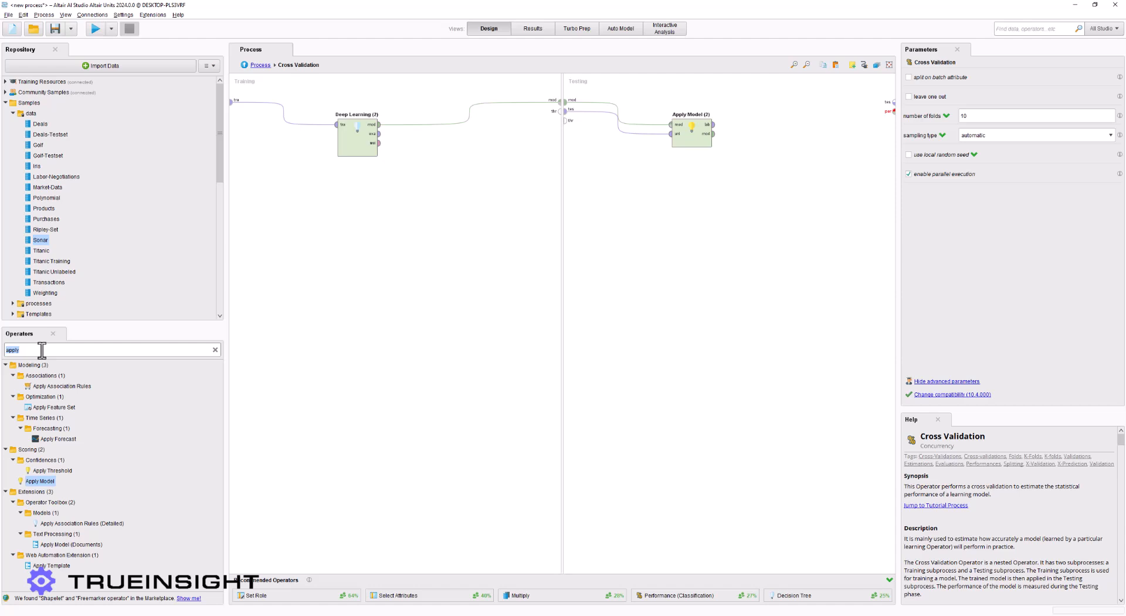
type("performanc")
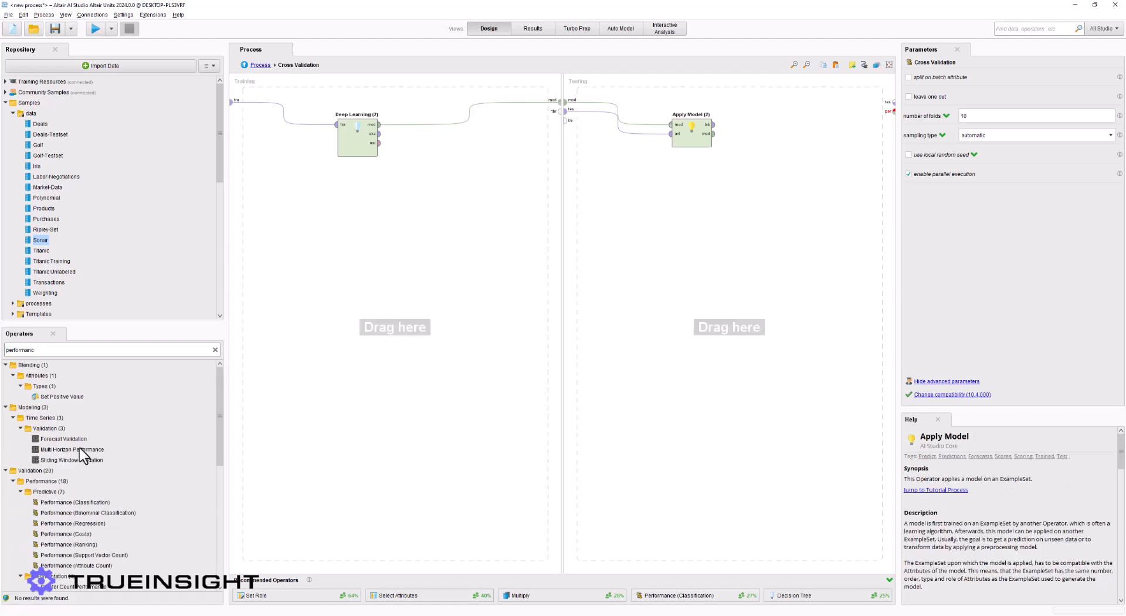
left_click_drag(80, 515, 781, 133)
left_click_drag(713, 124, 894, 110)
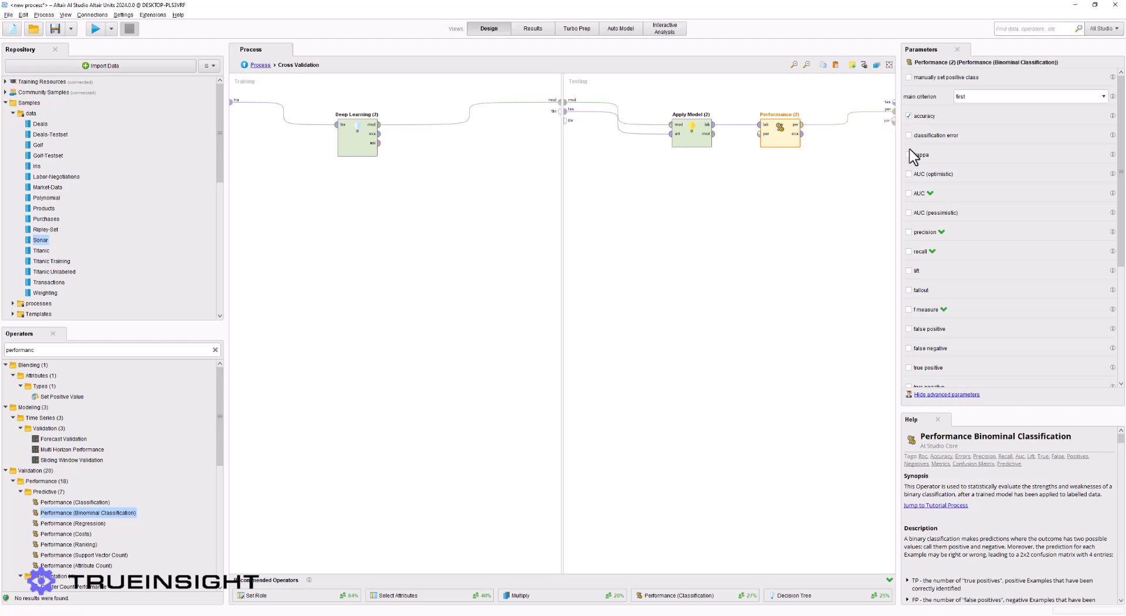
Connect Cross Validation's performance and example set outputs to the main process's first and second result ports, and run the process
left_click(244, 65)
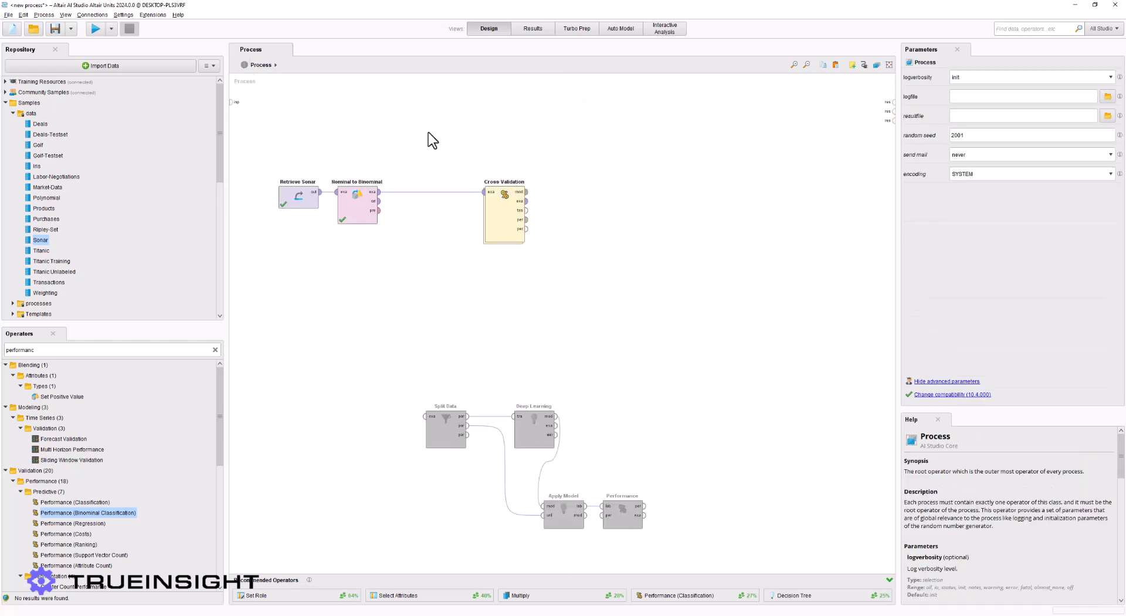
left_click(527, 220)
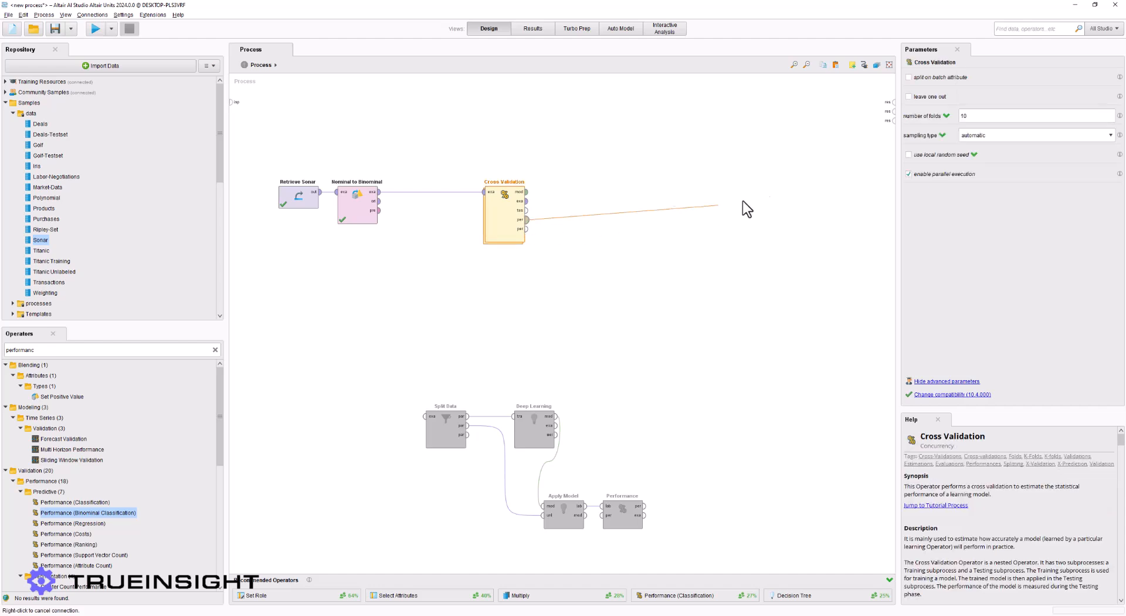
left_click(893, 103)
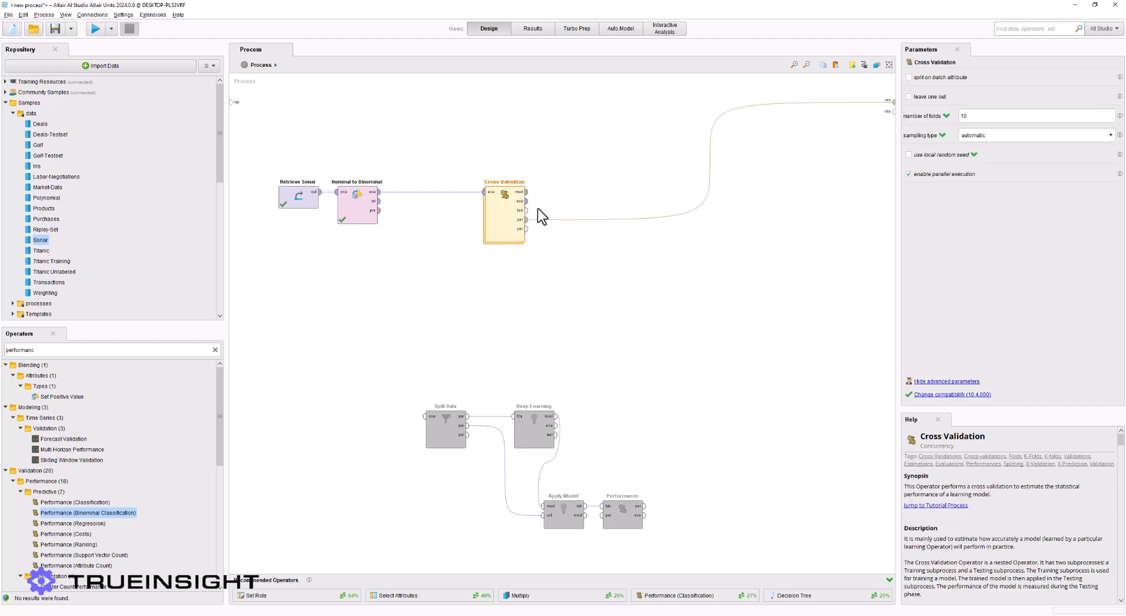
left_click(527, 201)
left_click(893, 111)
left_click(96, 27)
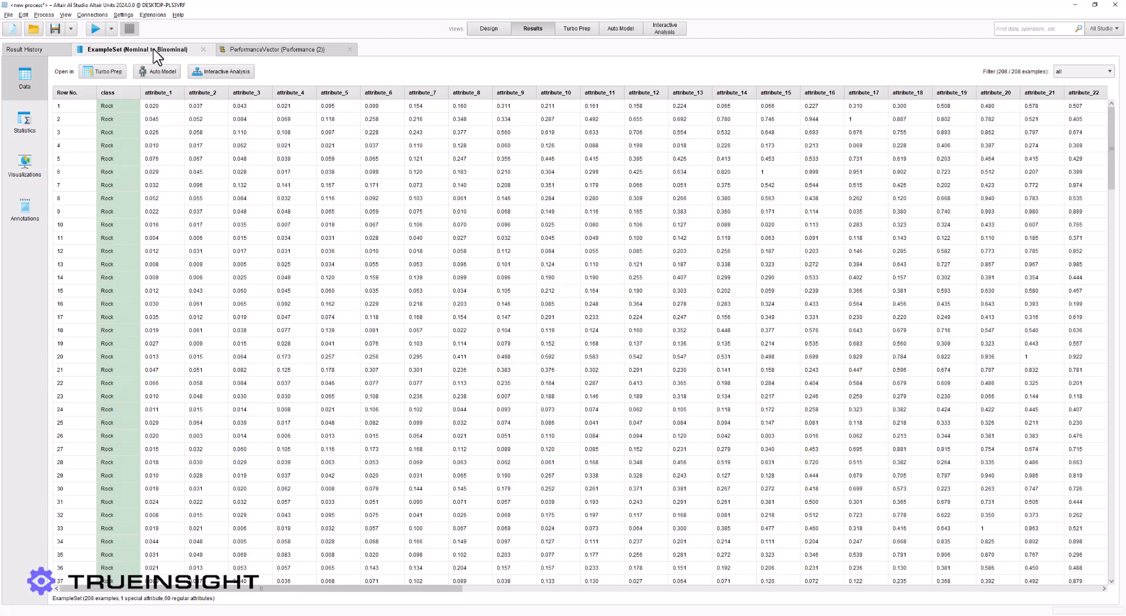
Inspect the cross-validated PerformanceVector's accuracy table, review Cross Validation's Training and Testing subprocesses in the Design view, and return to the main process
left_click(258, 50)
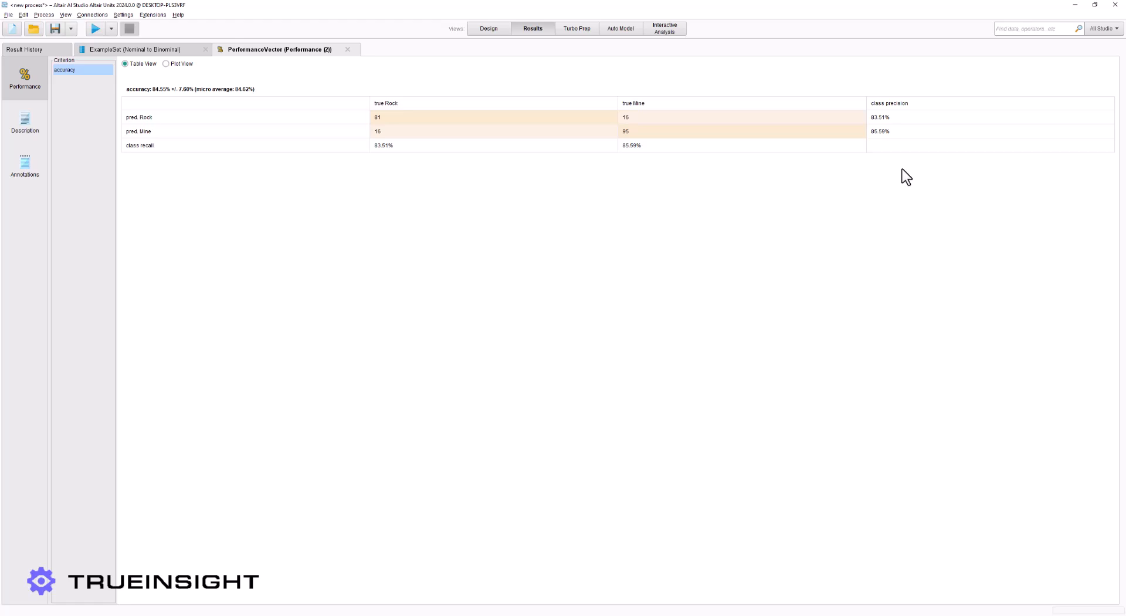
left_click(489, 29)
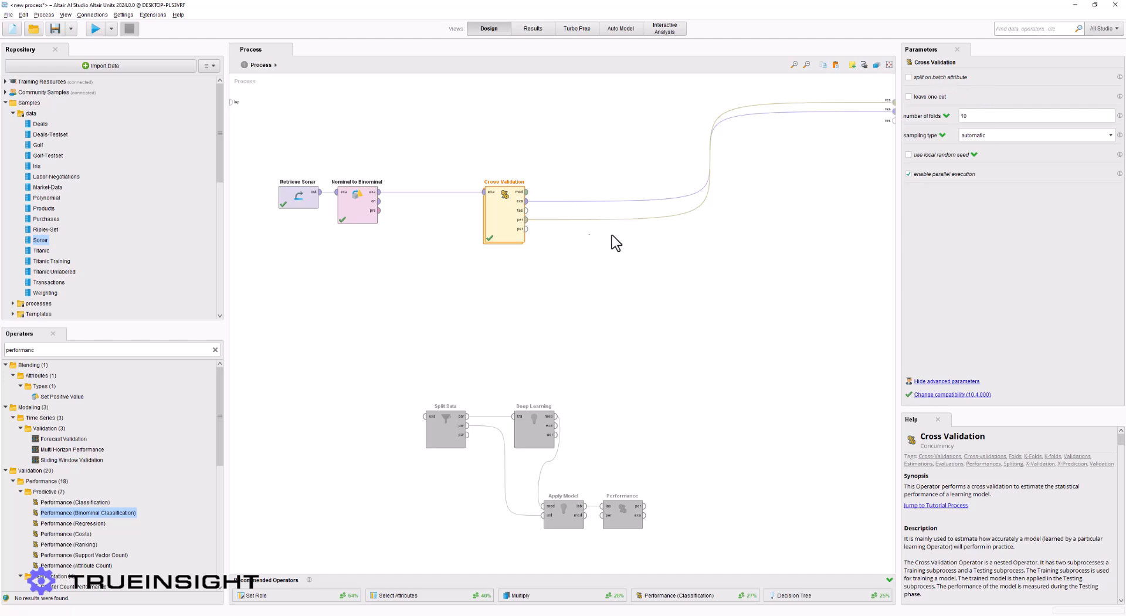
double_click(498, 218)
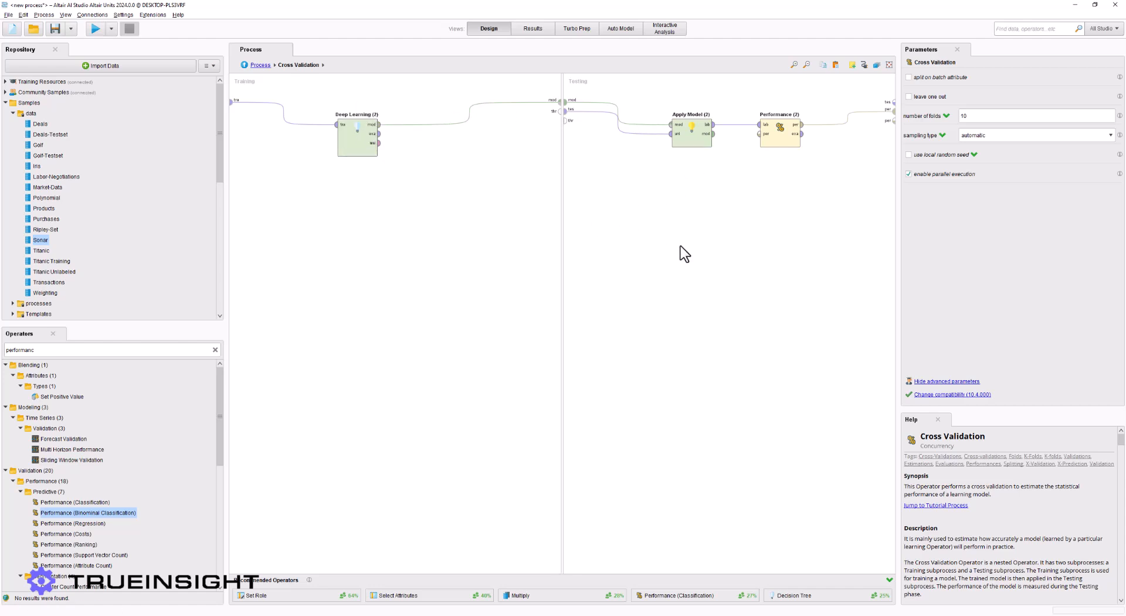
left_click(244, 65)
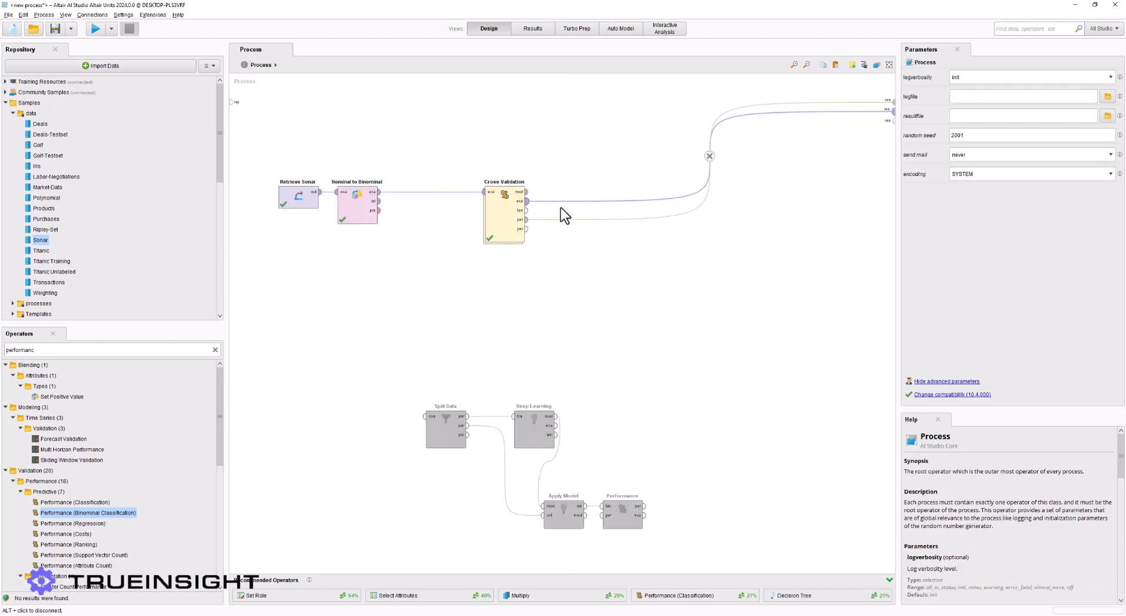